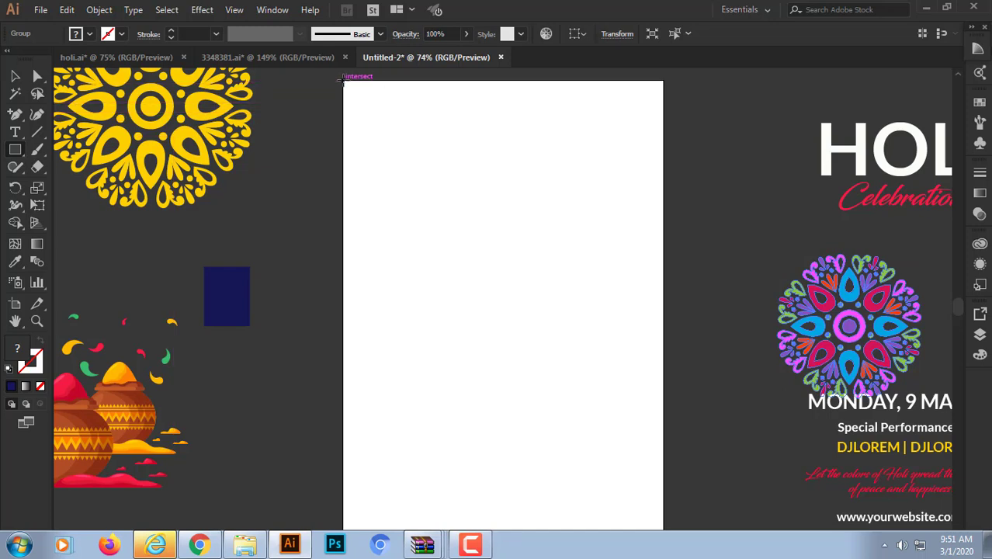
Draw a navy rectangle over the artboard and stretch its lower edge down to the artboard's bottom edge
mouse_move(342, 79)
mouse_down()
mouse_move(571, 377)
mouse_move(636, 525)
mouse_move(675, 526)
mouse_move(672, 542)
mouse_move(664, 528)
mouse_up()
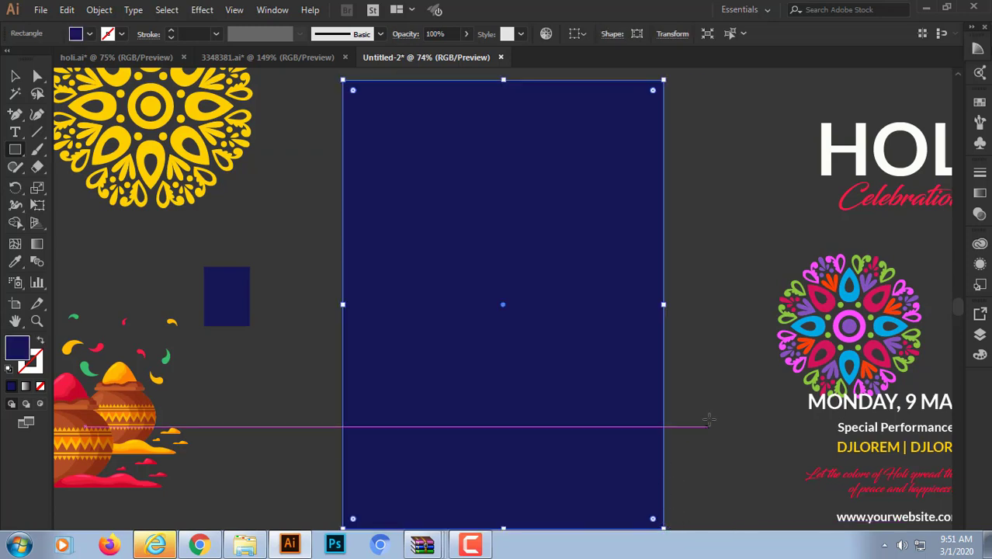
scroll(708, 417, down, 1)
scroll(708, 417, down, 1)
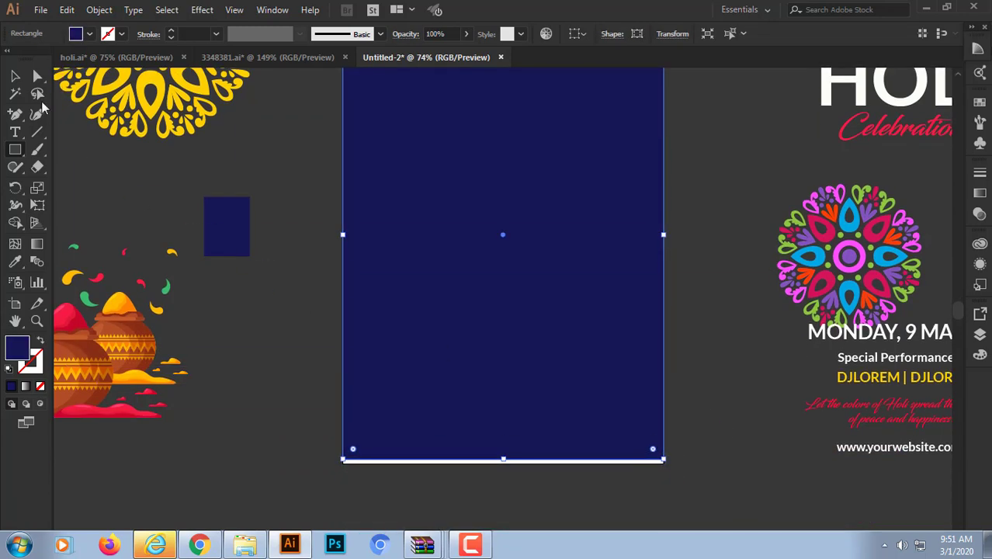
click(14, 76)
click(184, 188)
click(537, 408)
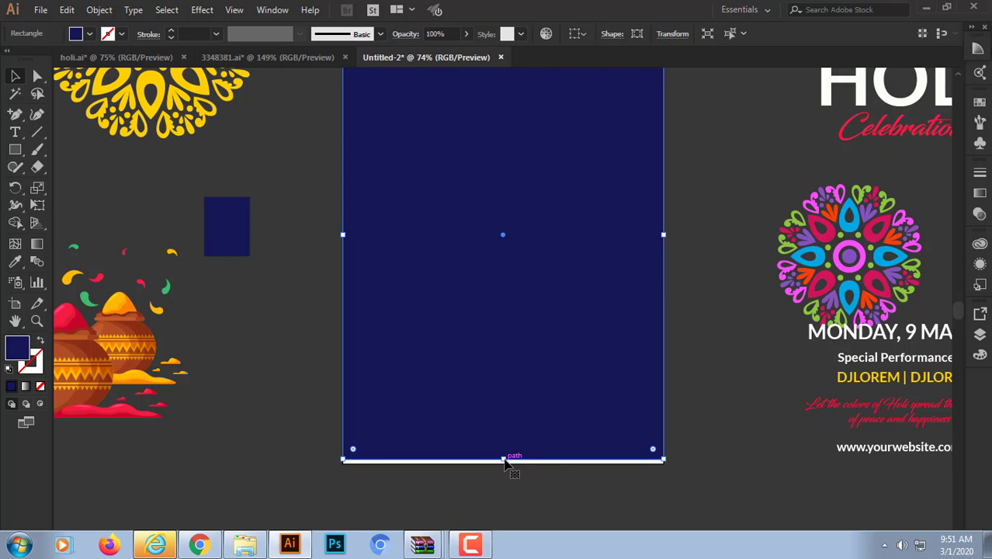
drag(504, 462, 504, 461)
click(719, 472)
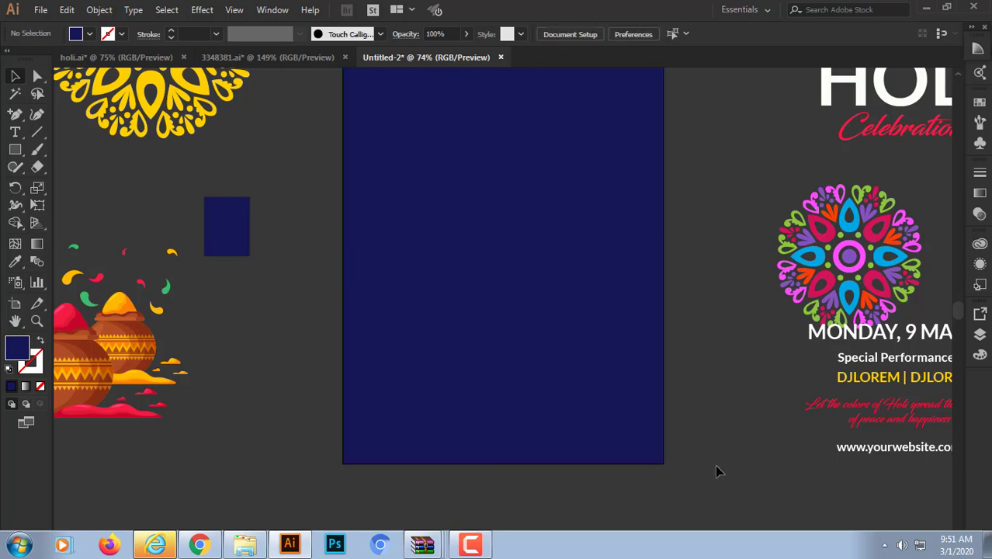
Examine how the navy background rectangle fits the artboard's top and bottom edges
scroll(718, 472, up, 1)
scroll(718, 471, up, 2)
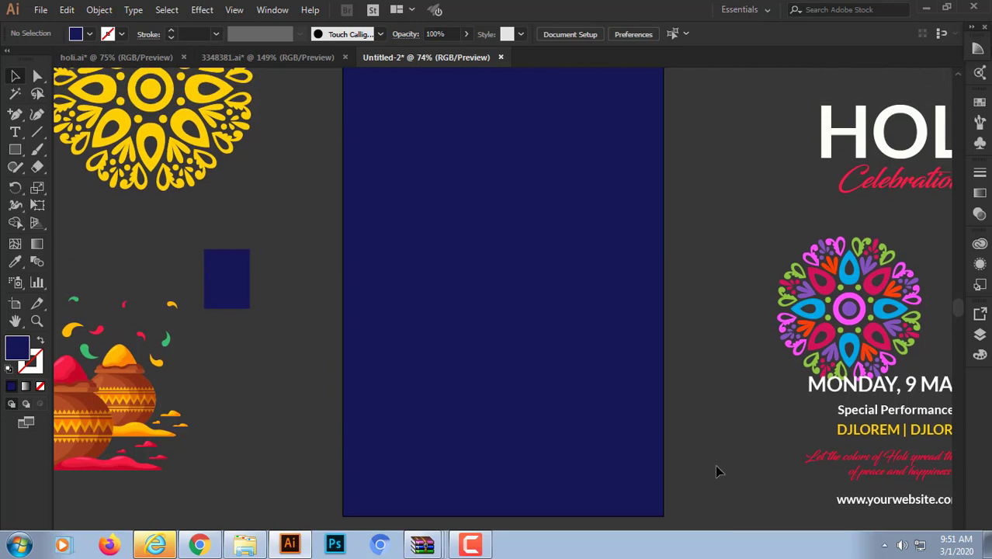
scroll(718, 471, down, 3)
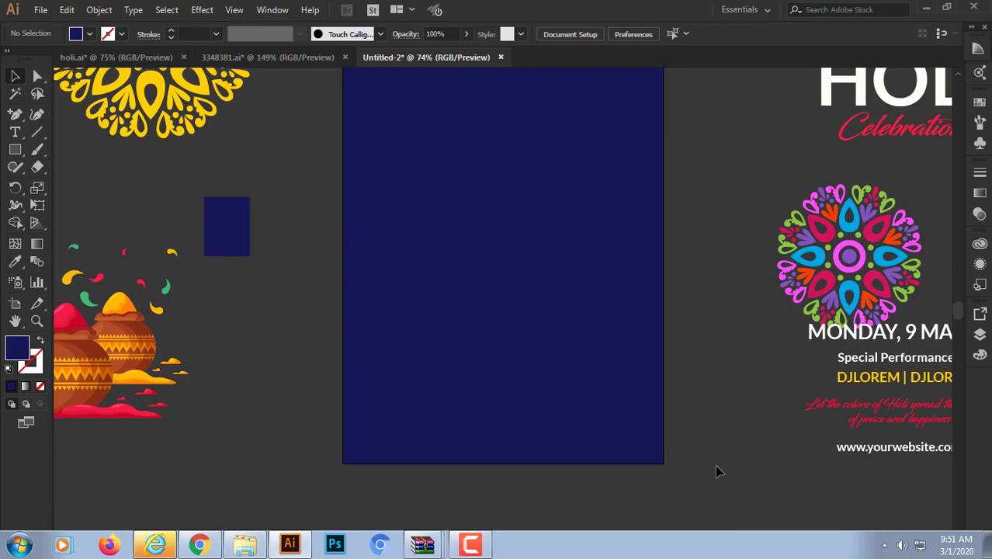
scroll(718, 471, up, 1)
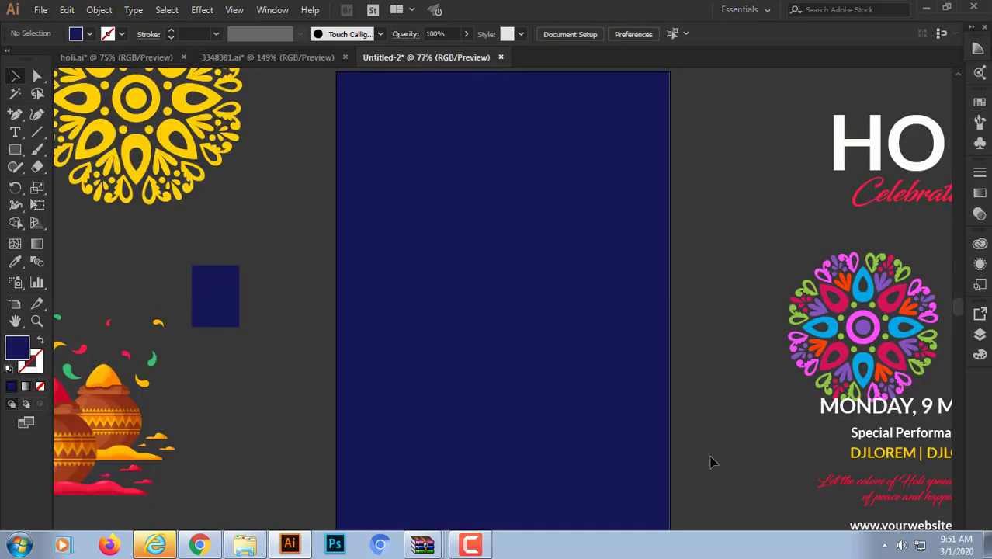
scroll(713, 461, down, 1)
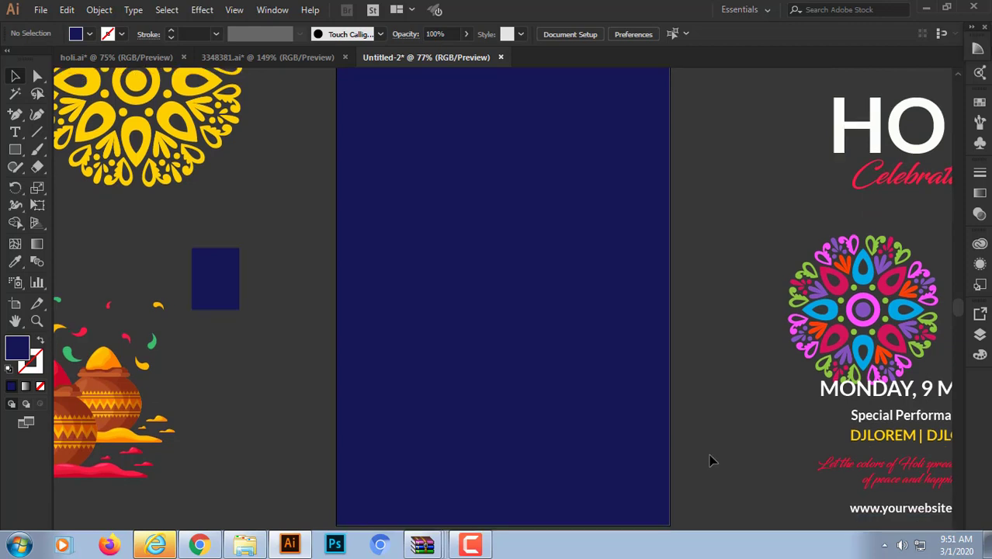
scroll(713, 462, up, 1)
click(591, 321)
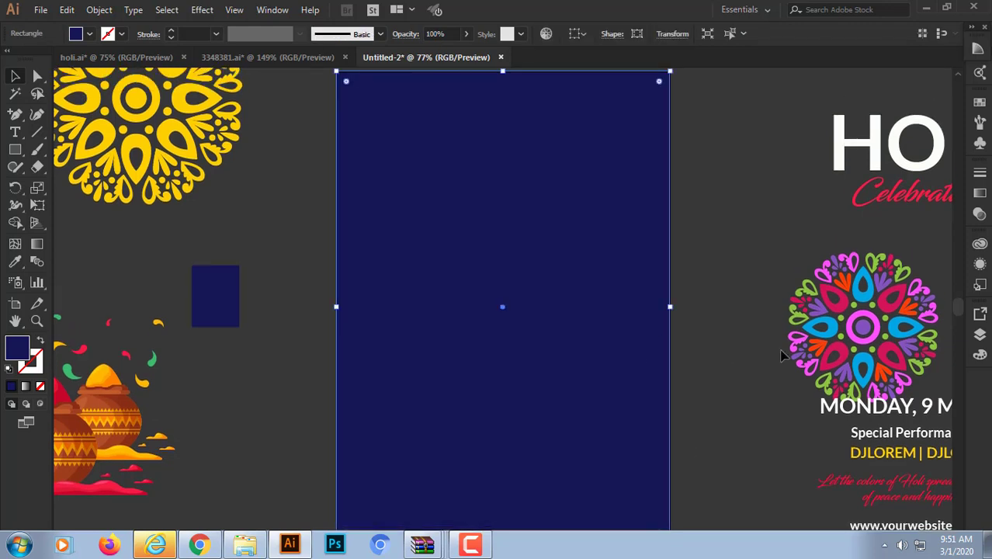
click(736, 345)
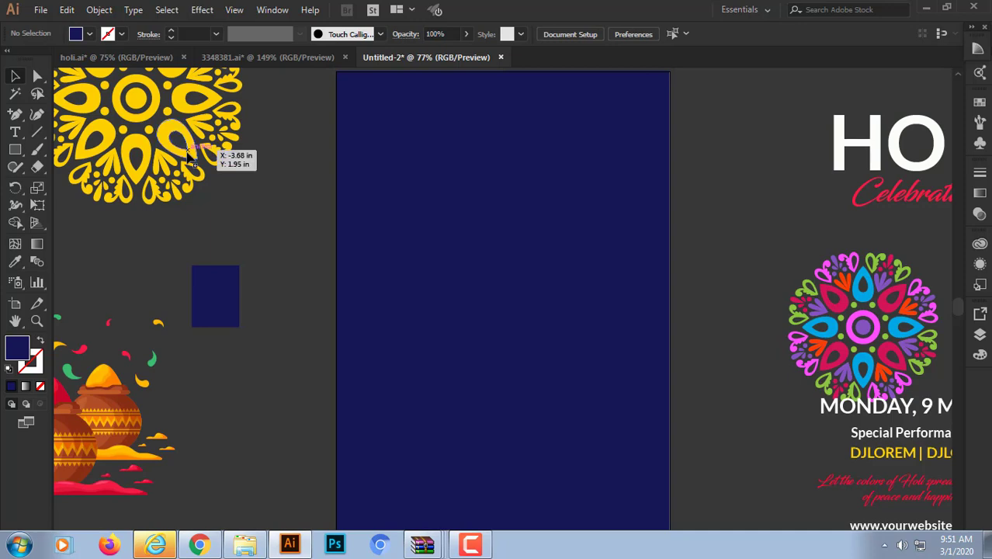
Move the yellow mandala to the middle of the navy background and fill it with white
drag(188, 158, 554, 362)
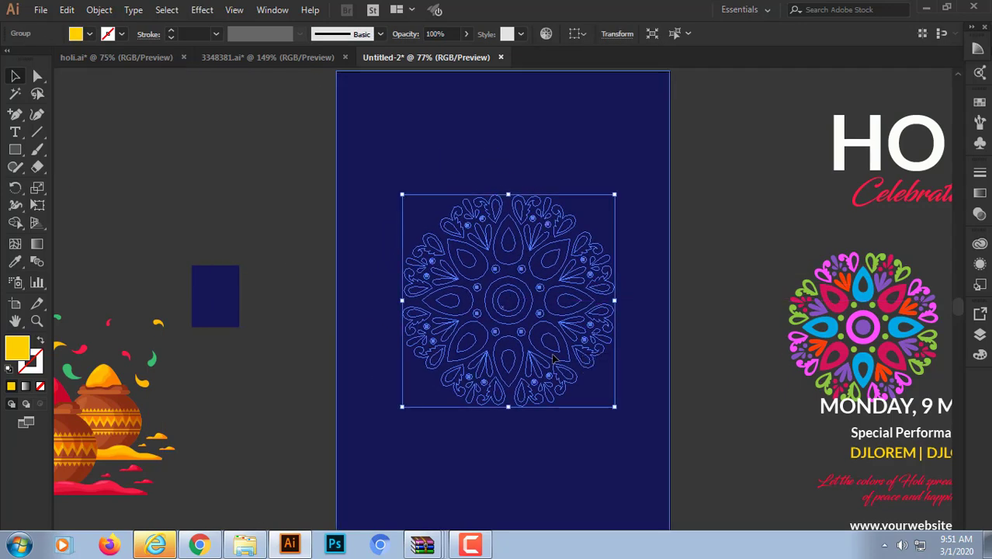
click(727, 345)
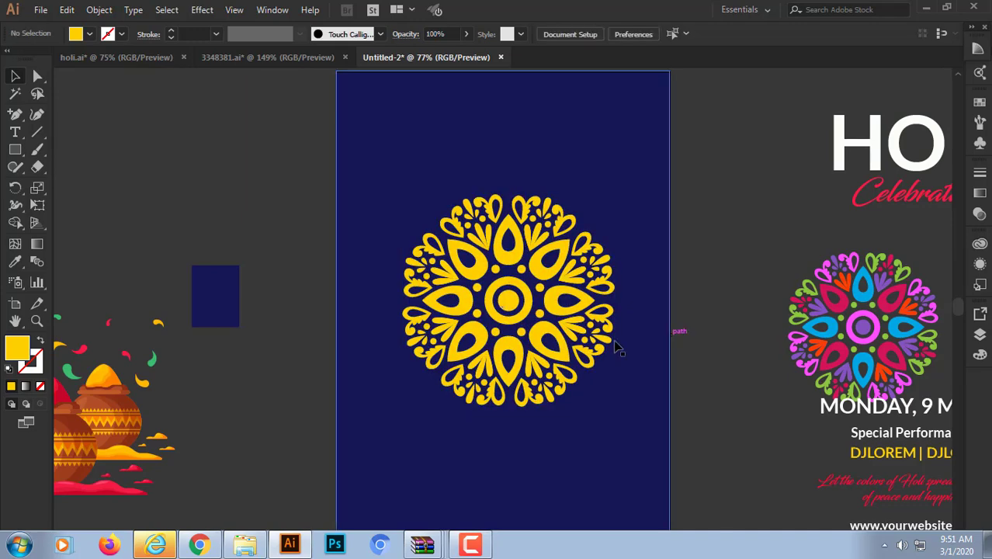
click(561, 347)
click(90, 35)
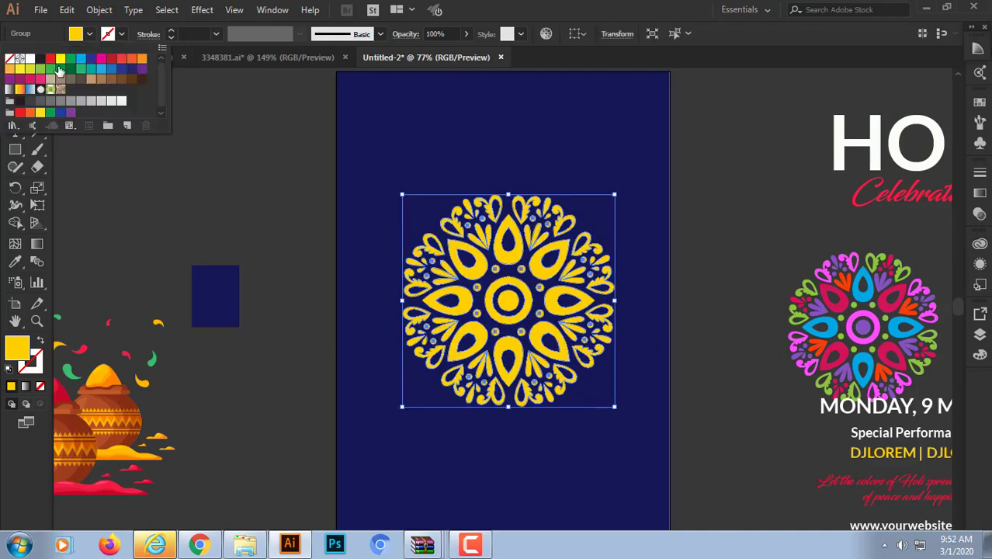
click(34, 65)
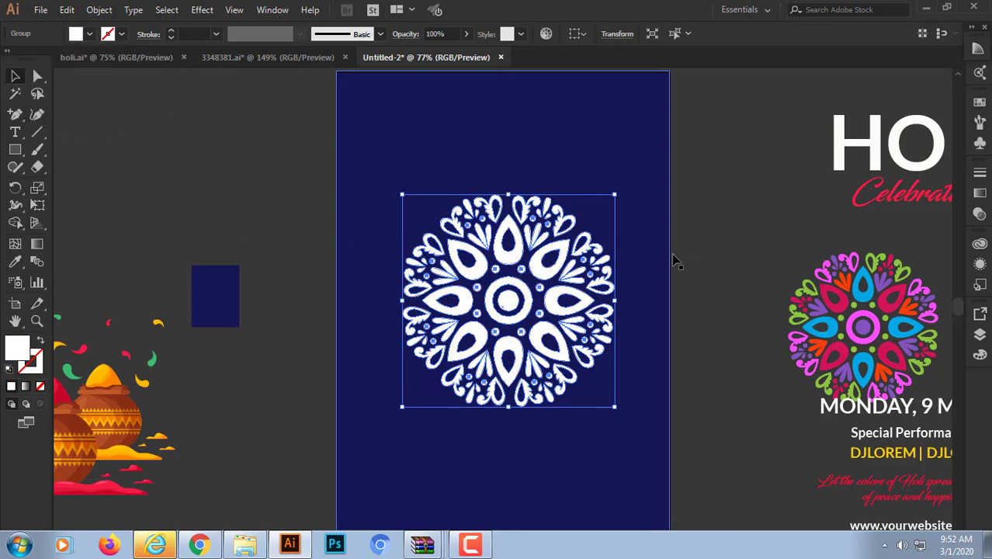
click(703, 261)
Set the white mandala's opacity to 12%
click(560, 293)
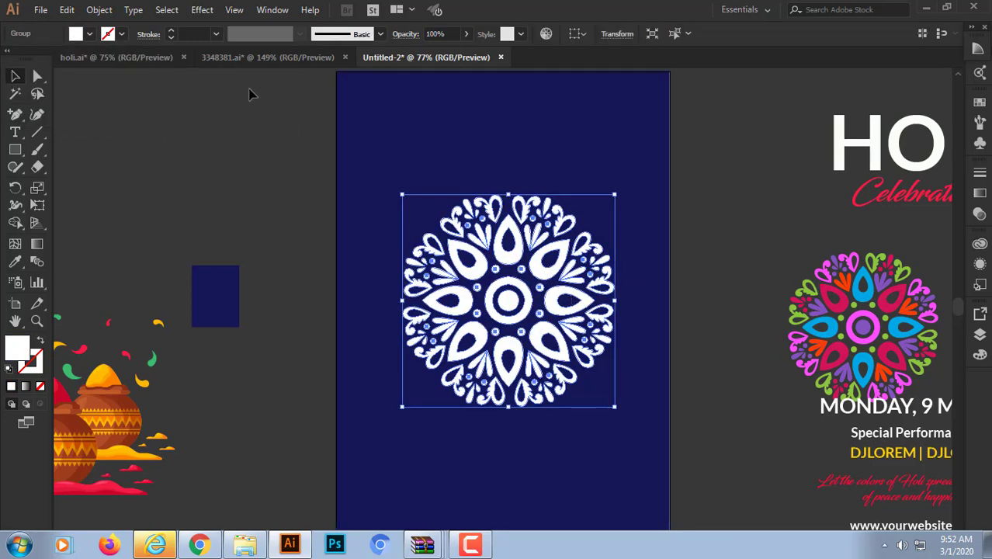
drag(465, 35, 411, 57)
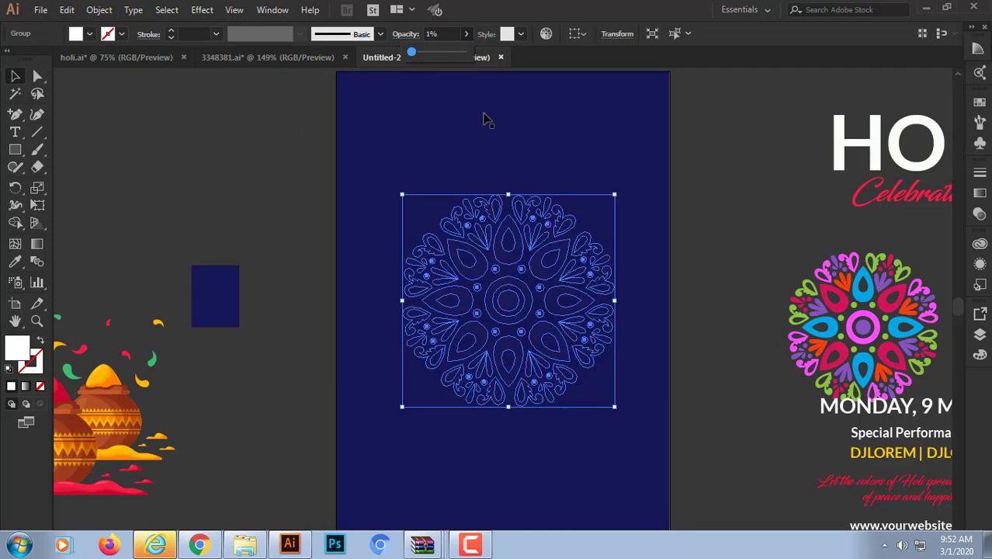
click(709, 252)
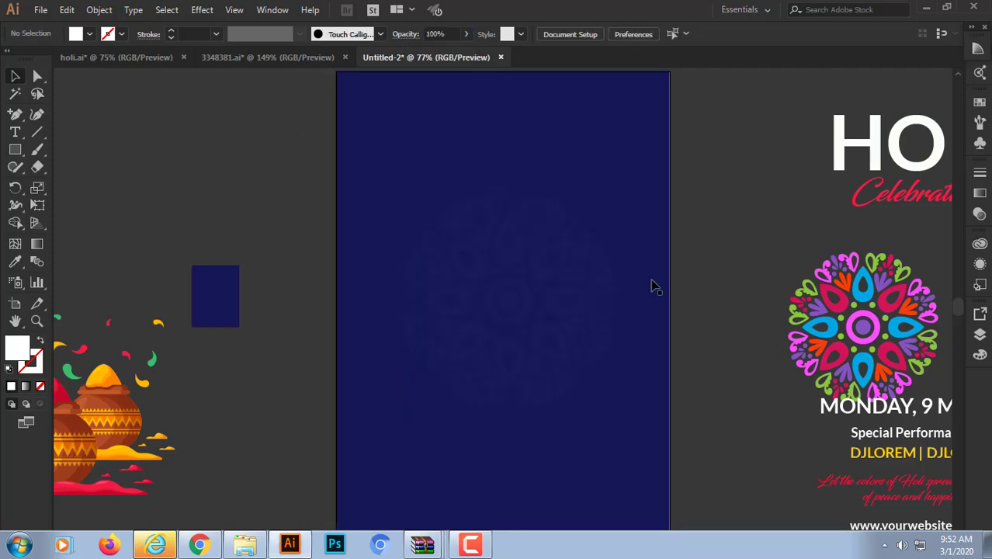
click(594, 307)
click(466, 35)
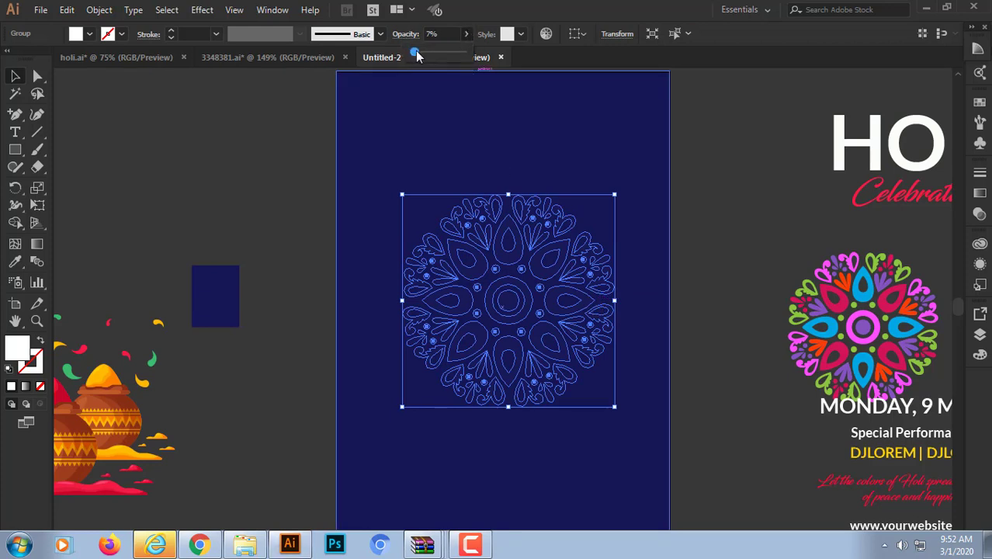
drag(417, 56, 421, 56)
click(713, 257)
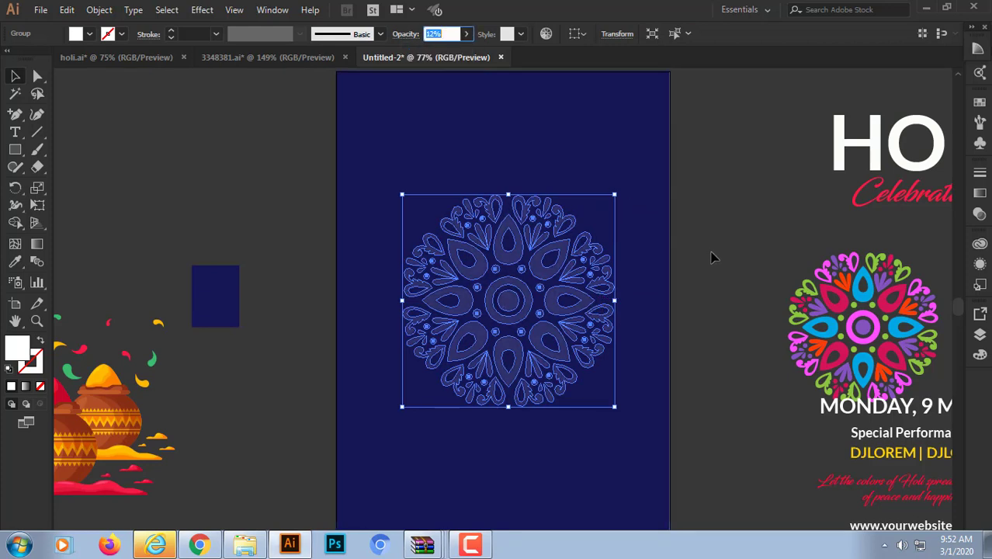
click(713, 257)
Move the illustration of the three colour-powder pots onto the artboard, over the faded mandala
scroll(713, 257, down, 3)
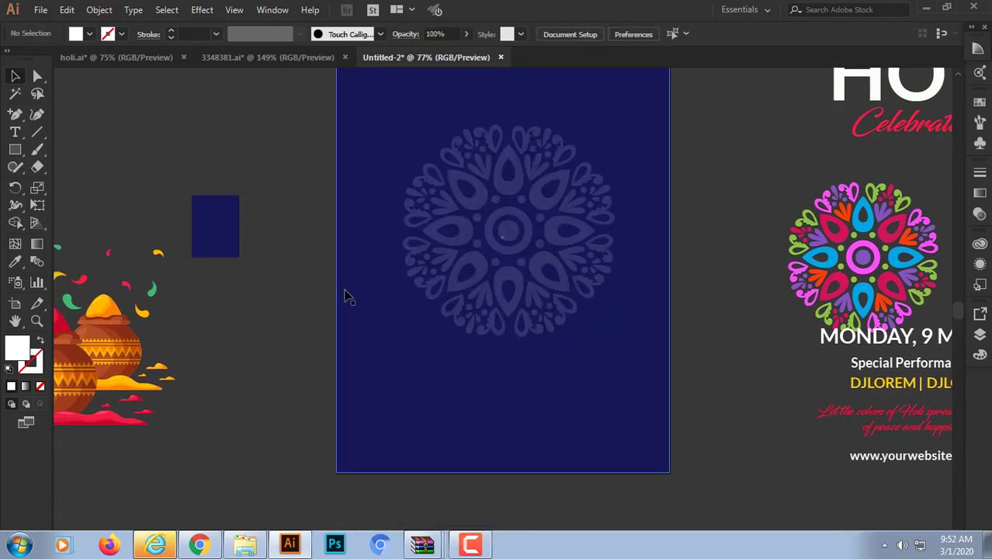
click(121, 352)
drag(121, 352, 564, 245)
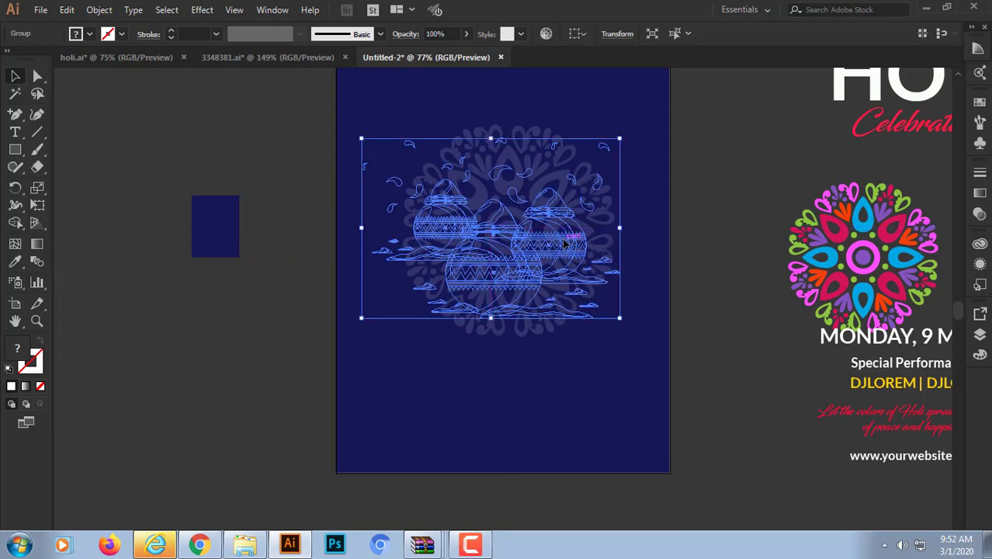
click(697, 272)
click(578, 256)
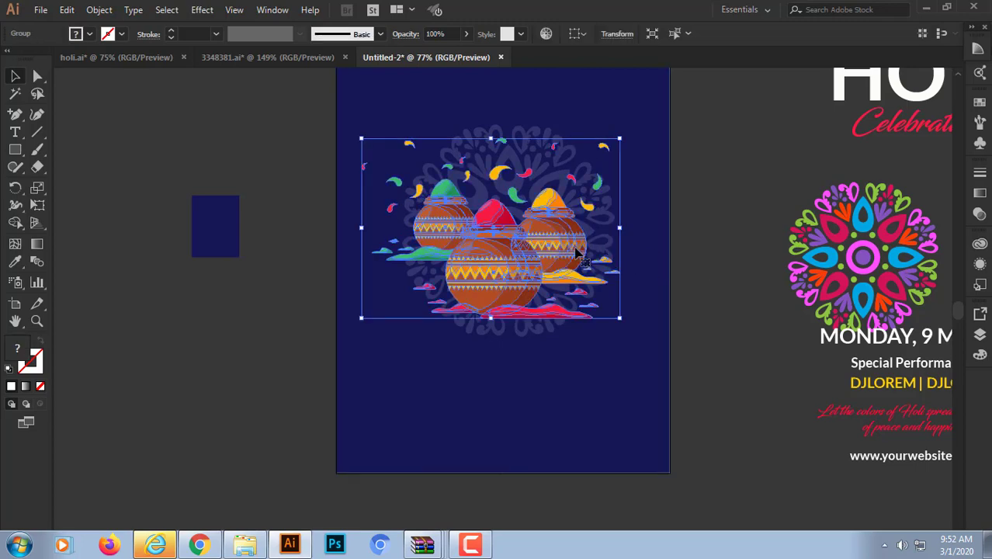
scroll(579, 257, up, 3)
click(732, 288)
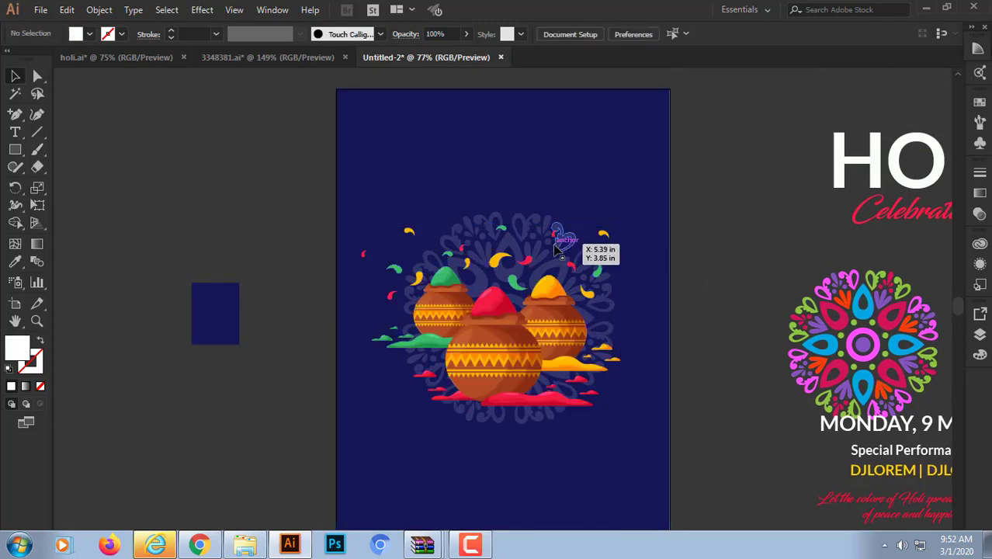
Enlarge the faded mandala slightly from its upper-left and lower-right corners so it extends further around the pots
click(556, 247)
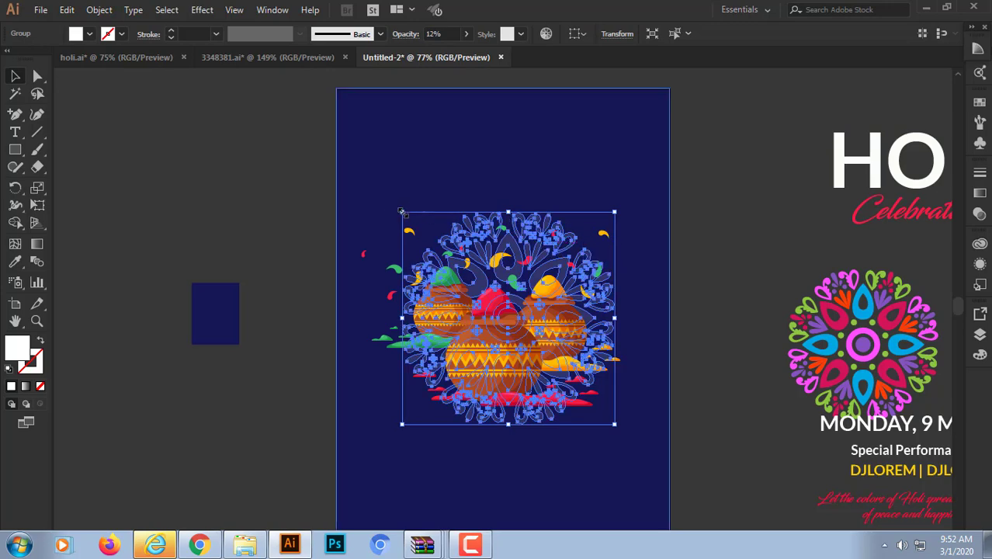
drag(401, 210, 391, 201)
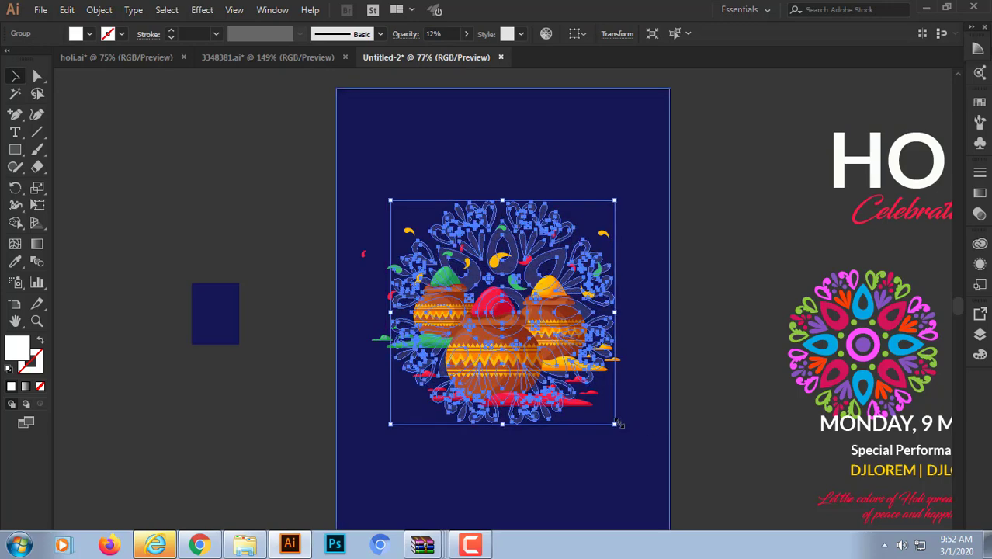
mouse_move(617, 423)
mouse_down()
mouse_move(660, 434)
mouse_move(622, 429)
mouse_up()
click(709, 388)
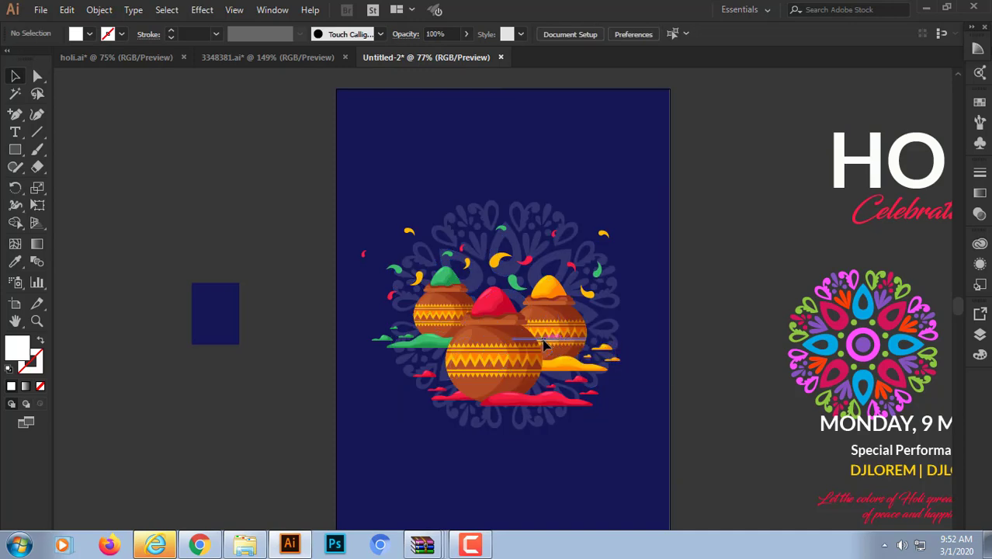
Enlarge the powder pots illustration slightly and shift it up and left to centre it over the faded mandala
click(544, 345)
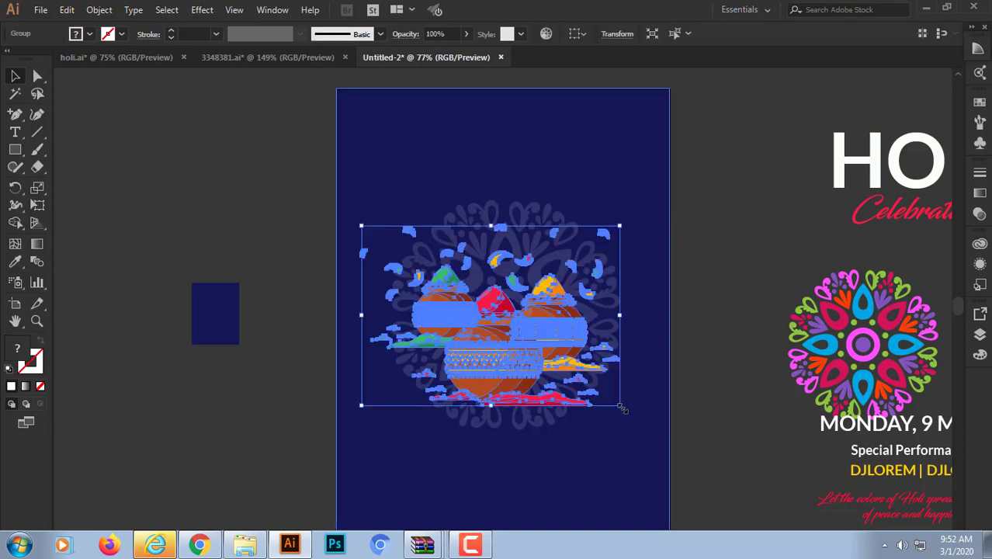
drag(622, 405, 652, 415)
click(720, 377)
scroll(719, 376, down, 1)
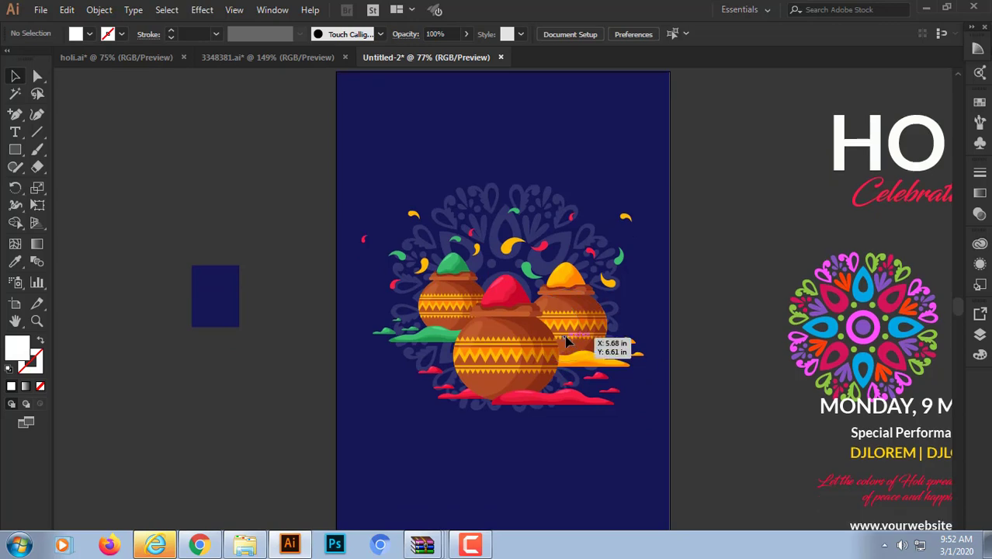
drag(566, 342, 559, 331)
scroll(559, 331, down, 4)
click(732, 380)
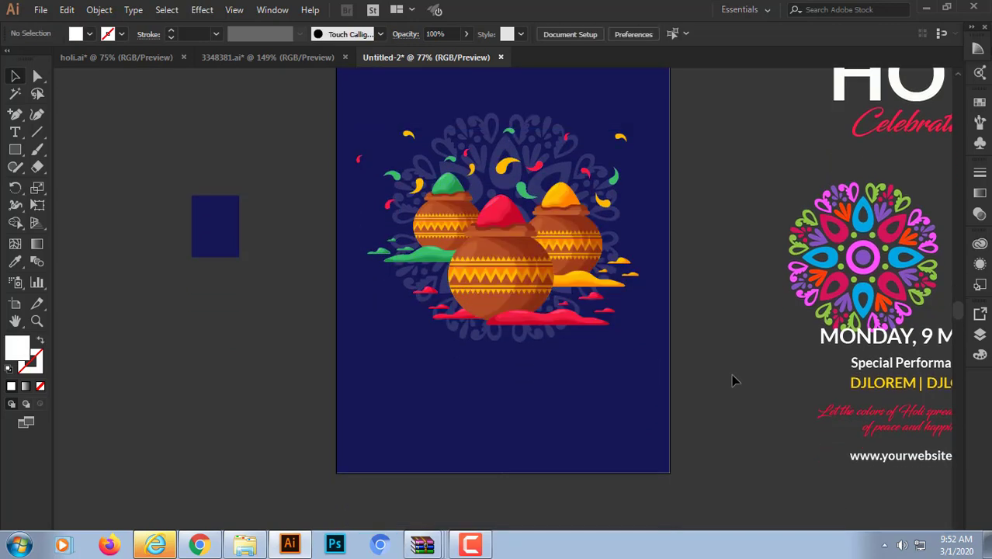
Move the multicoloured mandala onto the artboard's lower-left corner so that it is centred on the corner
scroll(733, 381, up, 8)
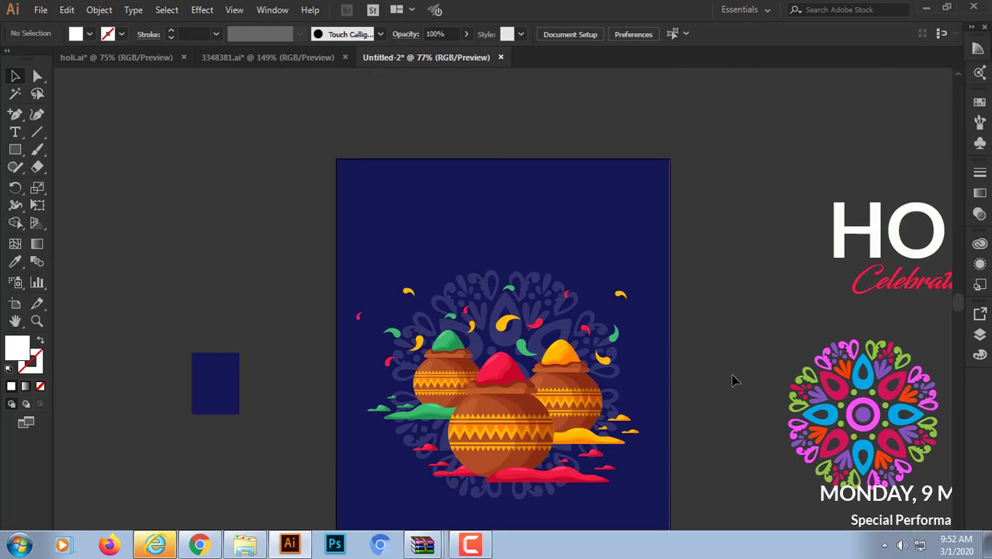
scroll(735, 381, up, 2)
scroll(730, 379, down, 10)
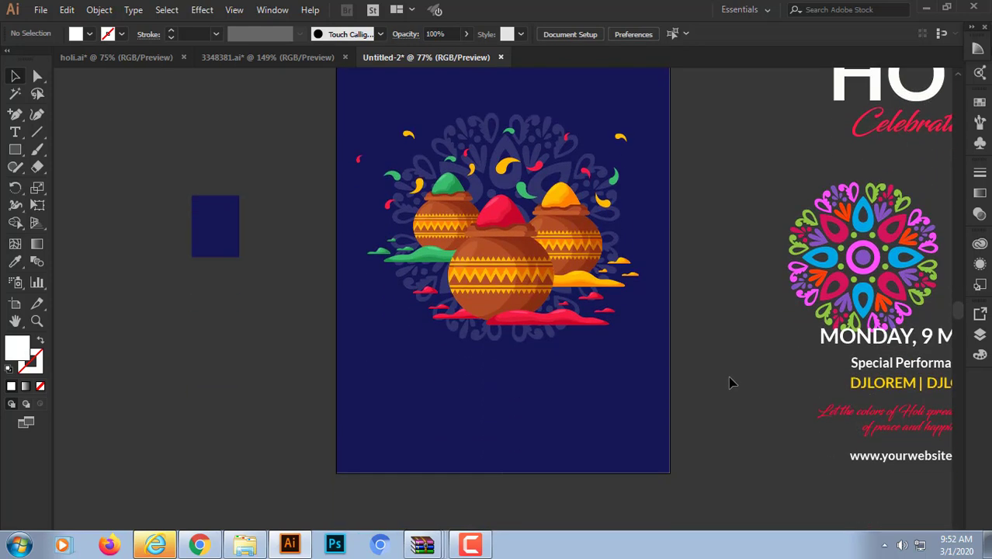
click(869, 264)
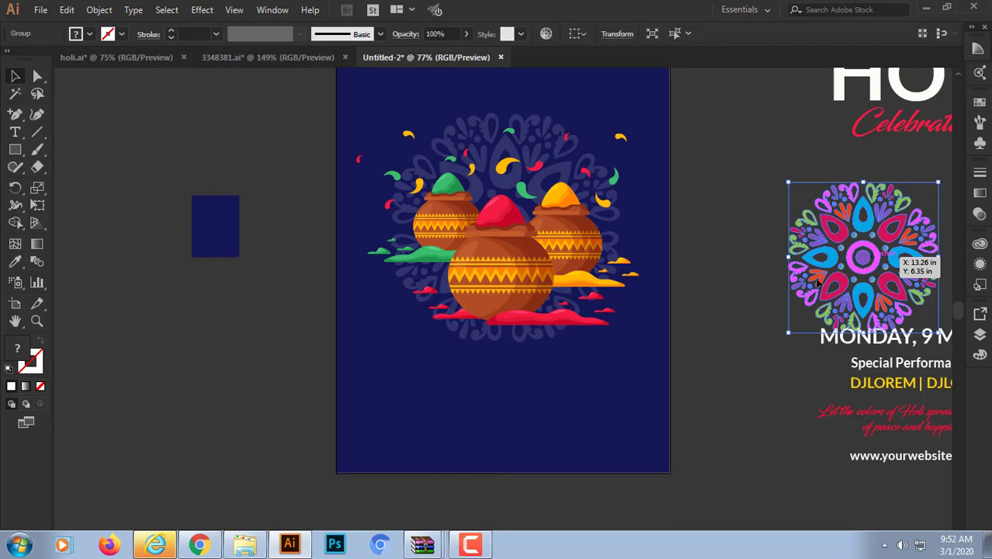
drag(868, 264, 349, 469)
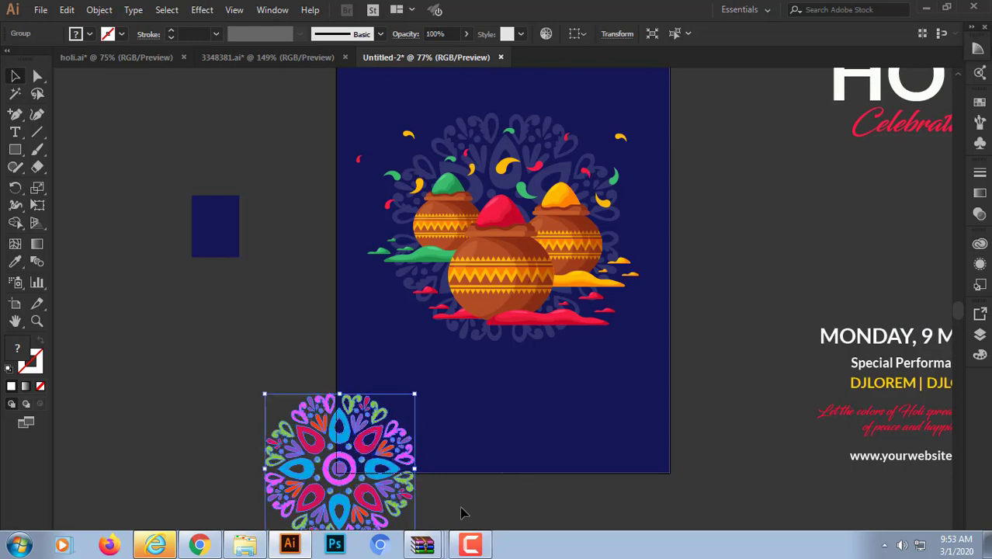
scroll(462, 514, down, 3)
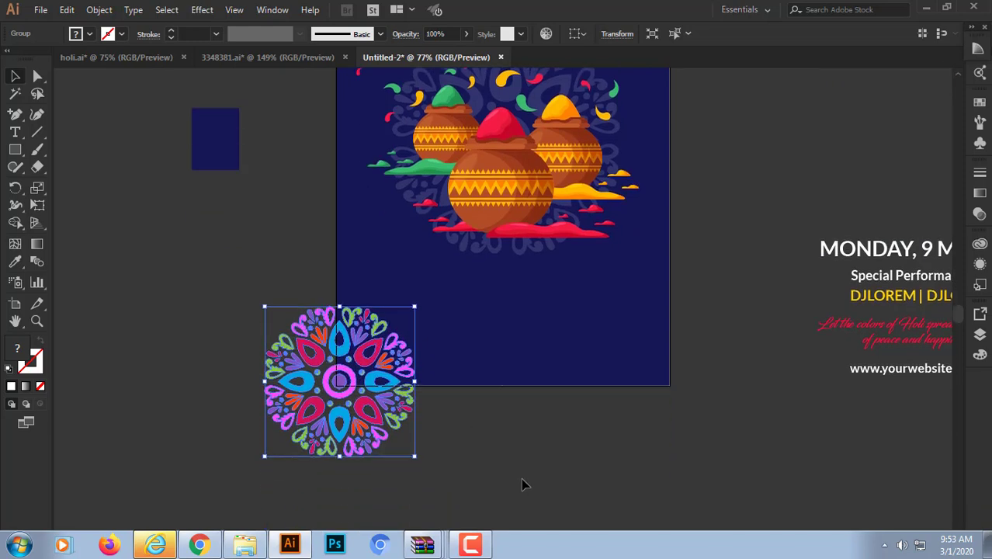
key(ctrl+1)
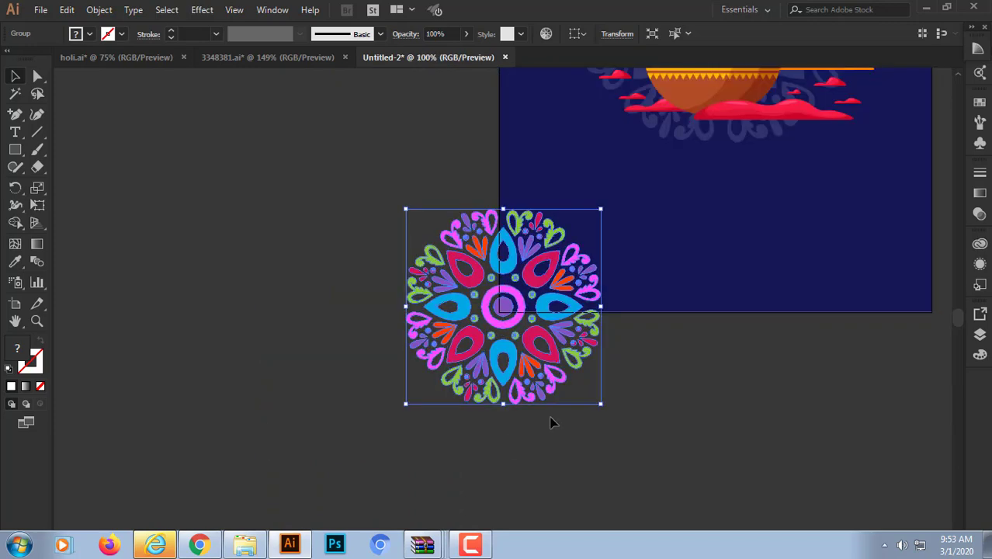
Shift the multicoloured mandala slightly down and left so its centre sits exactly on the artboard's lower-left corner
click(761, 421)
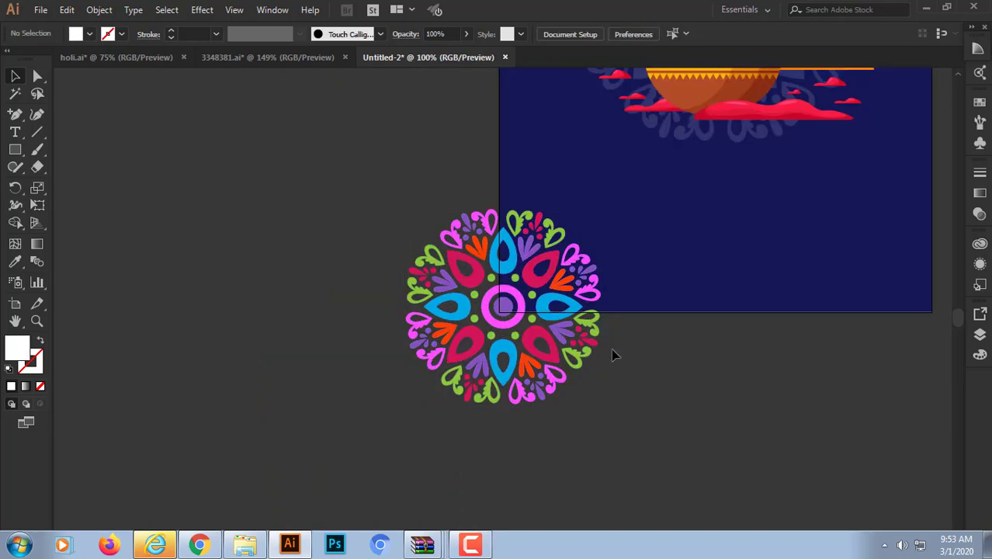
drag(554, 350, 549, 361)
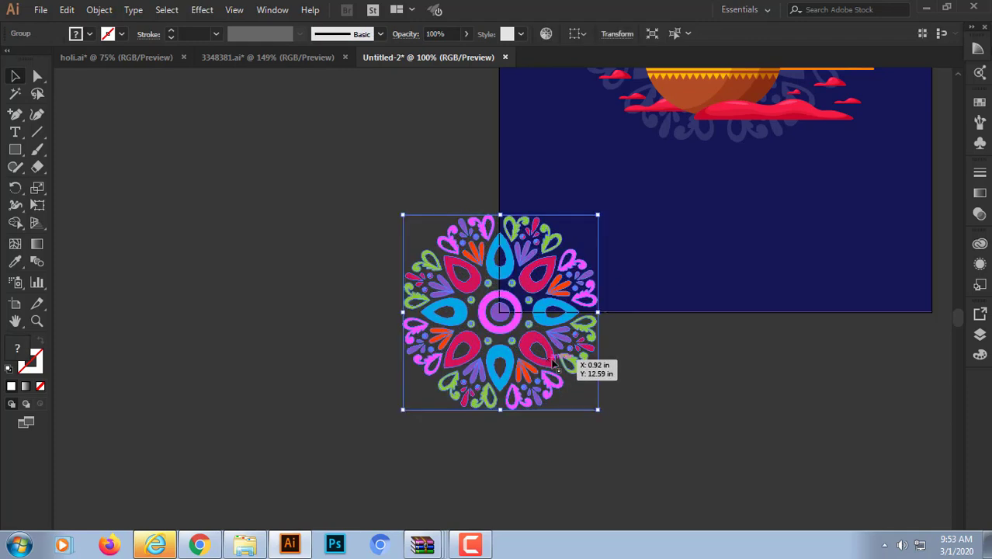
click(703, 369)
Duplicate the multicoloured mandala and move the copy across so it is centred on the artboard's lower-right corner
click(553, 353)
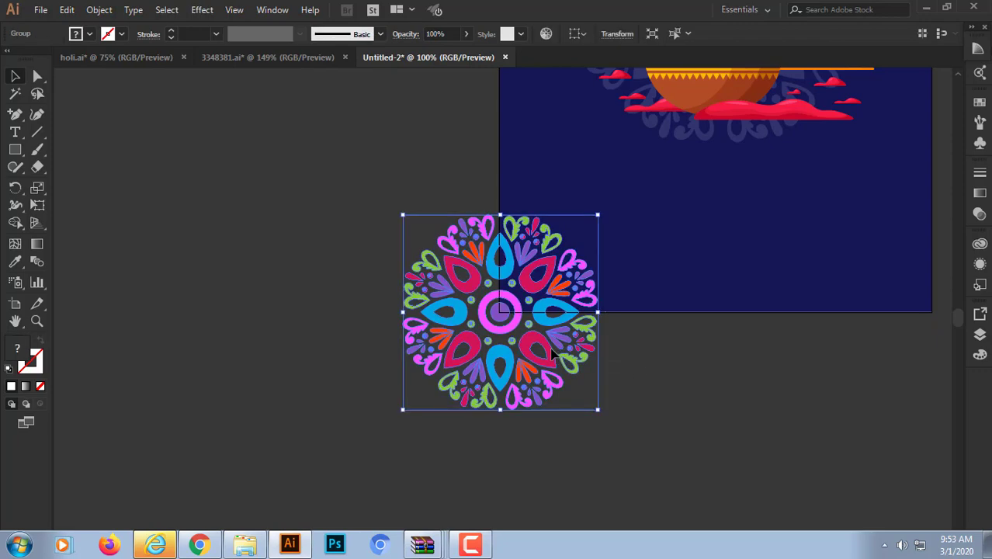
drag(548, 349, 811, 354)
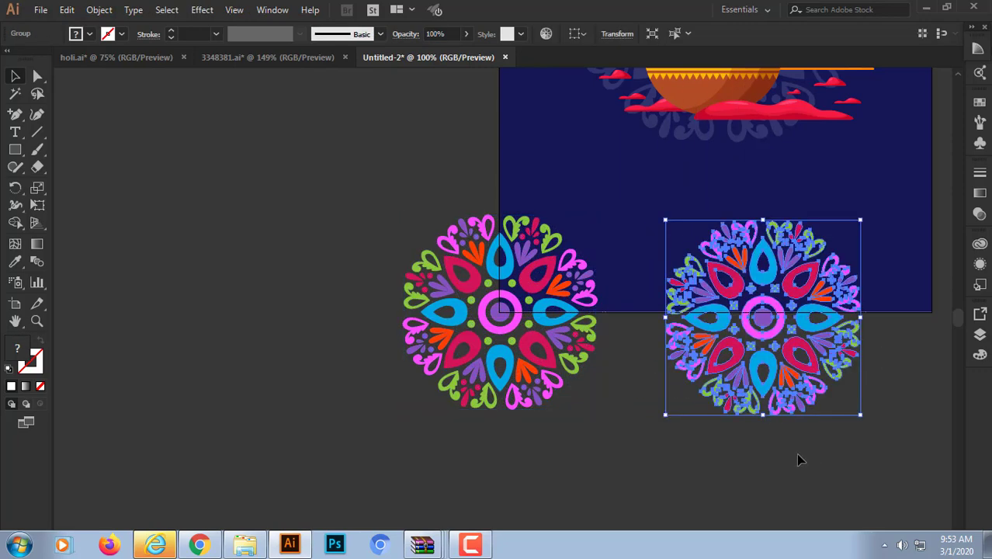
key(Right)
key(Right)
key(Right)
key(Right)
key(Right)
key(Right)
key(Right)
key(Right)
key(Right)
key(Right)
key(Right)
key(Right)
key(Right)
key(Right)
key(Right)
key(Right)
key(Right)
key(Right)
key(Right)
key(shift+Right)
key(shift+Right)
key(shift+Right)
key(shift+Right)
key(shift+Right)
key(shift+Right)
key(shift+Right)
key(shift+Right)
key(shift+Right)
key(shift+Right)
key(shift+Right)
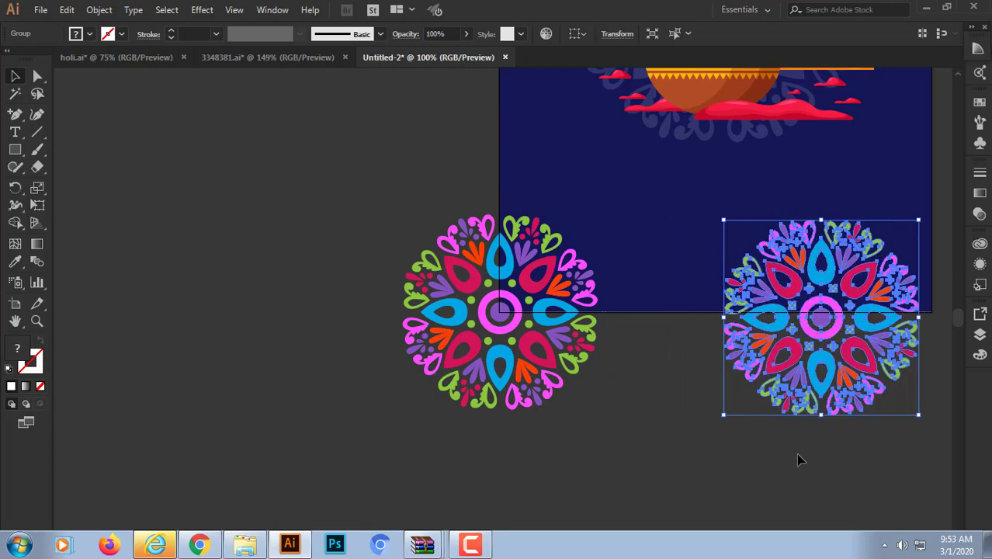
key(shift+Right)
key(shift+Right)
key(shift+Right)
key(shift+Right)
key(shift+Right)
key(shift+Right)
key(shift+Right)
key(shift+Right)
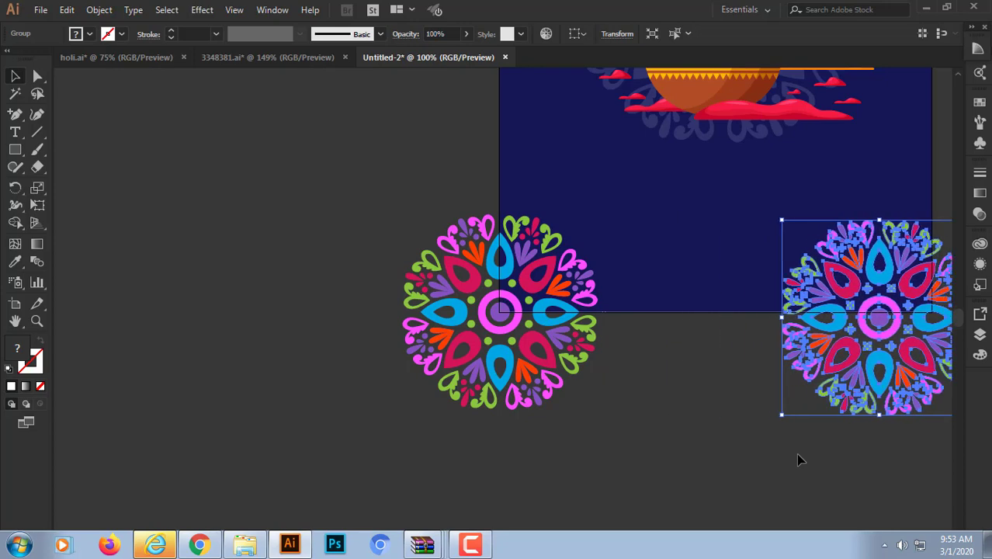
key(shift+Right)
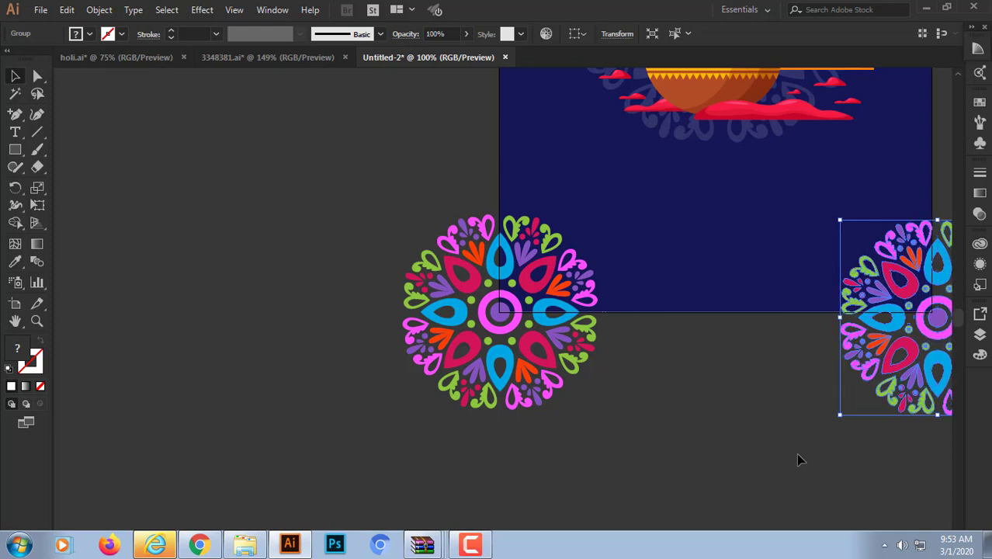
key(shift+Up)
key(Left)
key(Left)
key(Left)
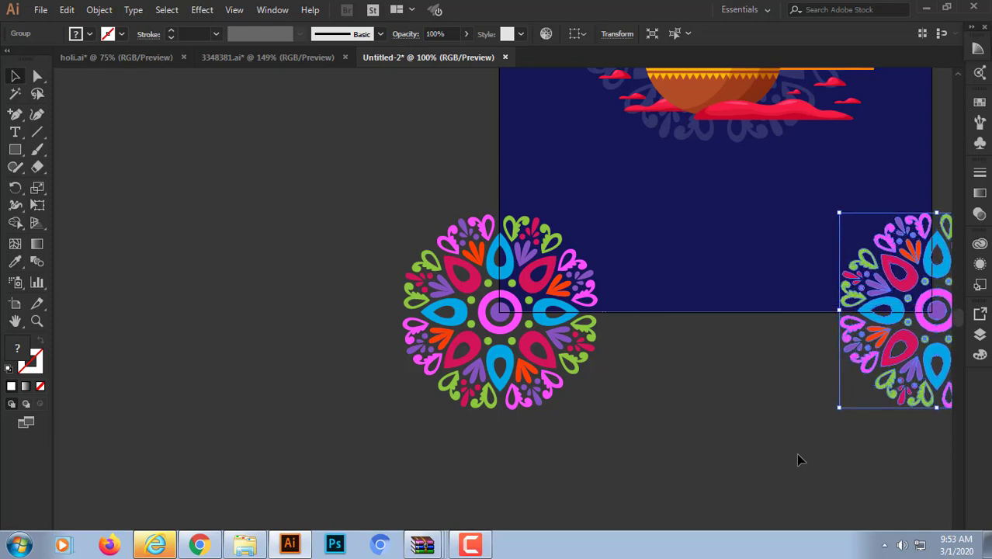
key(Left)
key(Left)
key(Left)
key(Left)
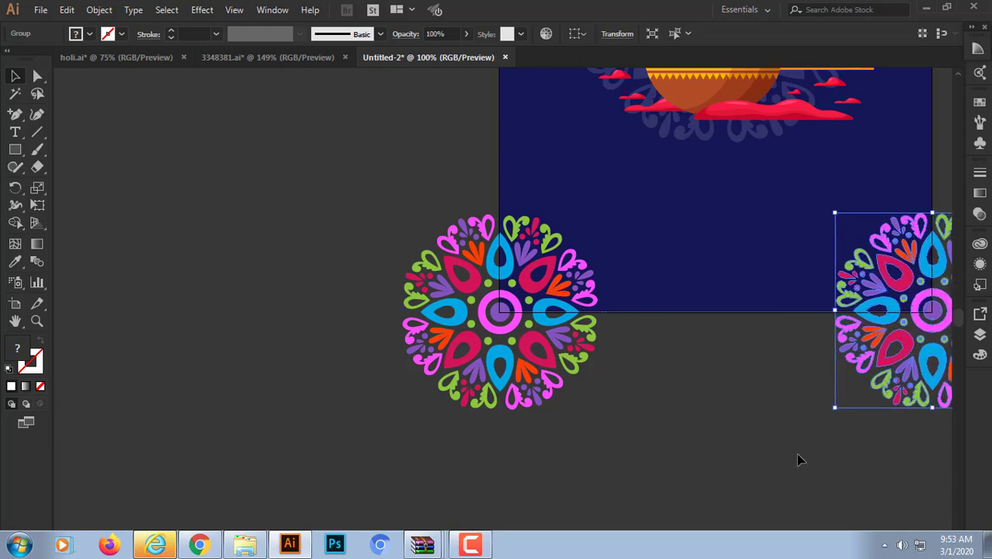
Show the rulers and place a horizontal guide along the upper edge of the two lower corner mandalas
scroll(567, 403, right, 5)
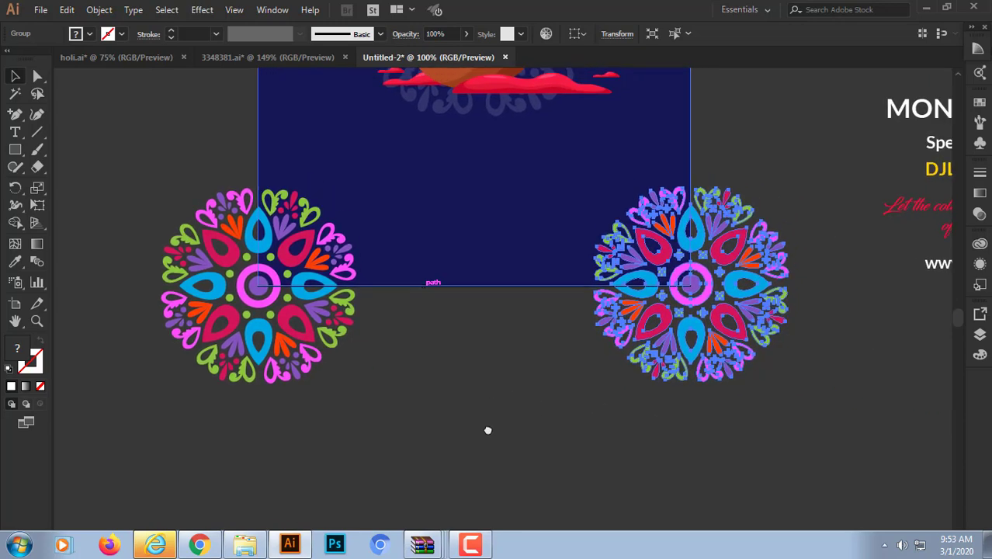
key(ctrl+r)
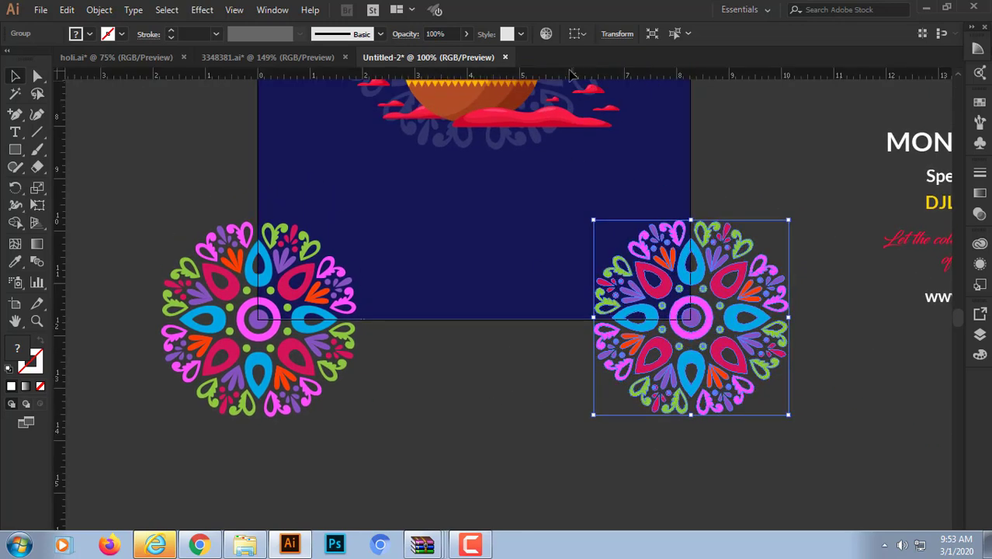
drag(554, 70, 541, 225)
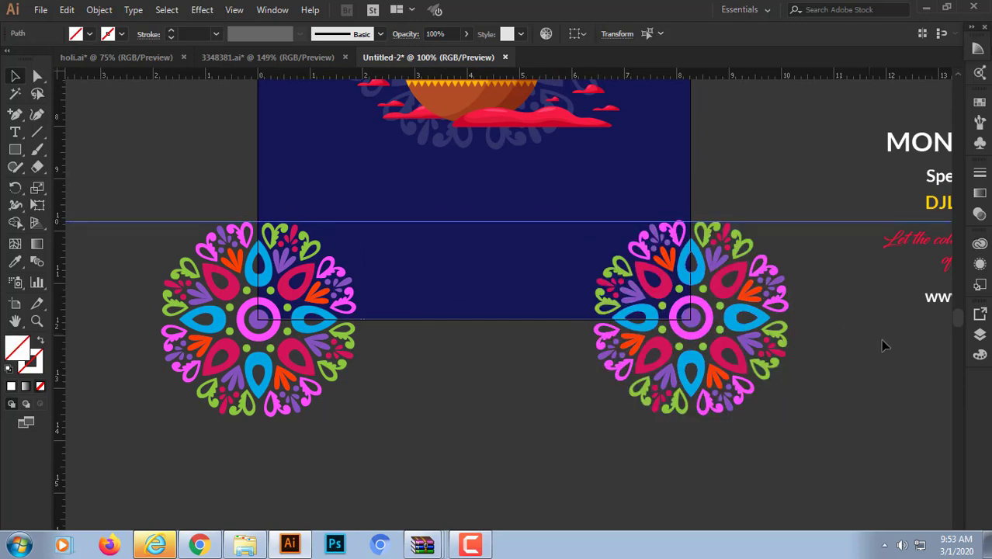
Shift the lower-right mandala slightly down so its upper edge lines up with the horizontal guide
click(816, 335)
click(759, 334)
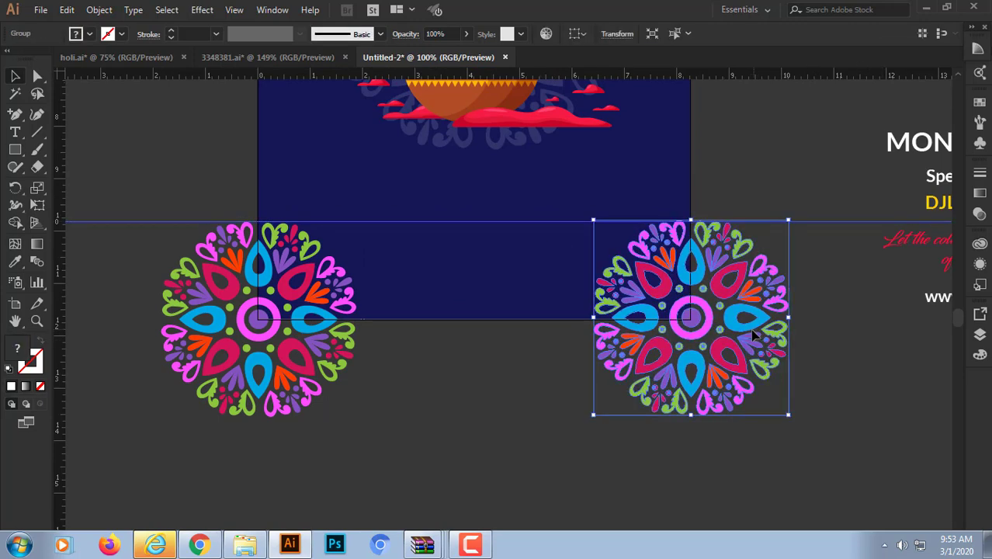
drag(754, 332, 754, 334)
click(887, 324)
scroll(860, 328, up, 3)
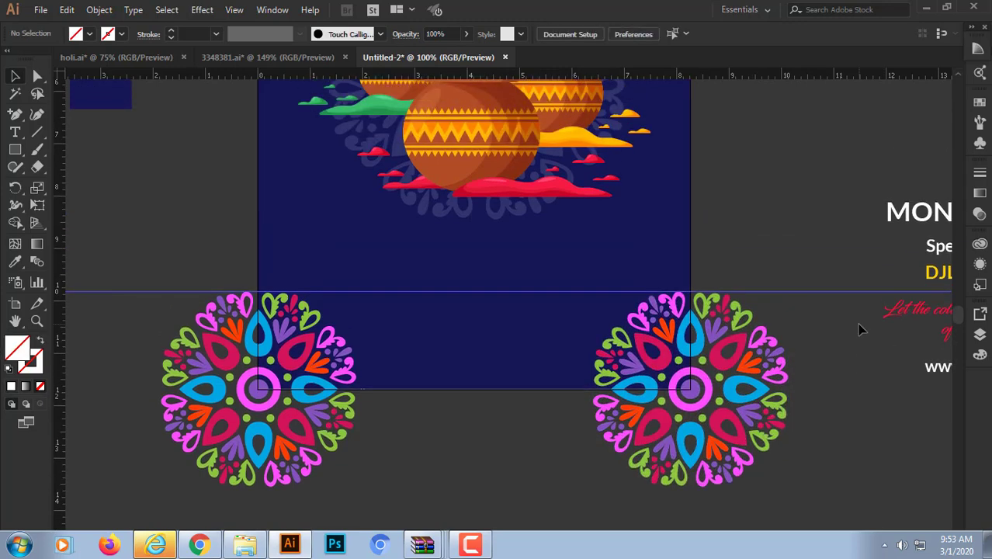
click(755, 400)
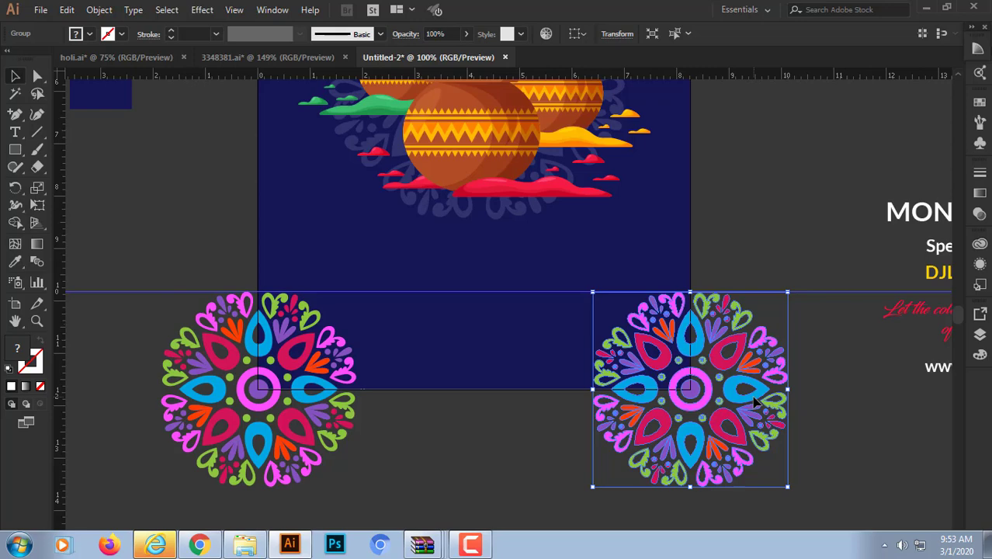
shift+click(322, 371)
key(ctrl+g)
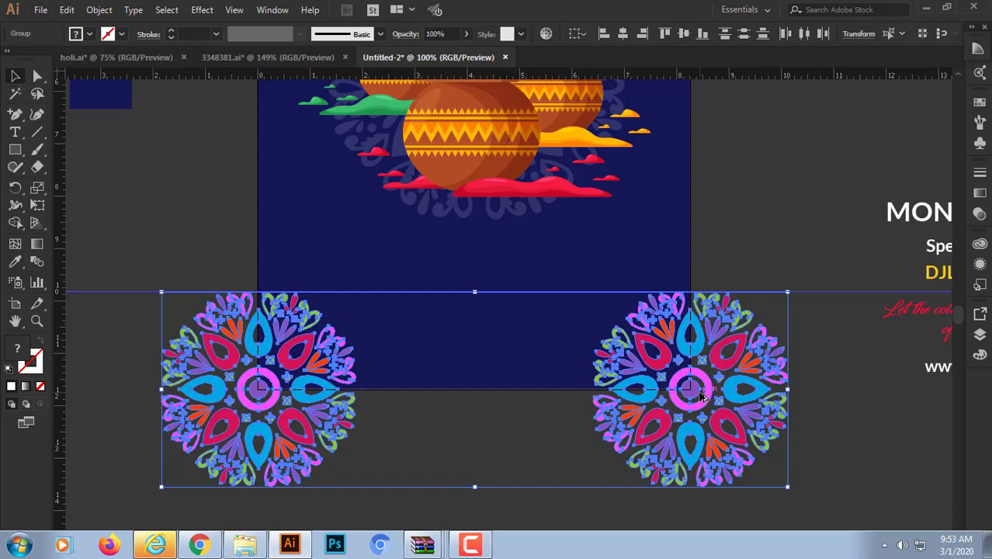
shift+click(696, 388)
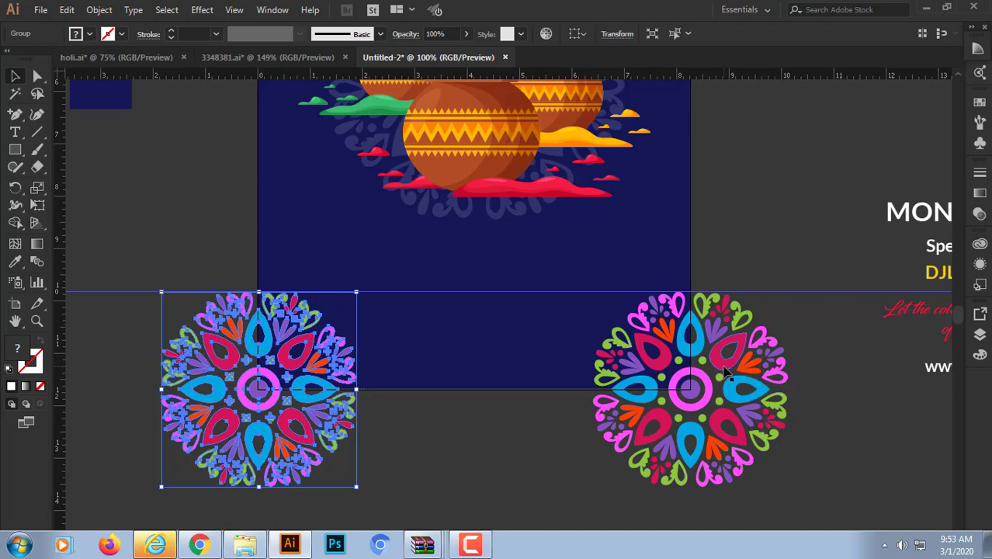
shift+click(718, 378)
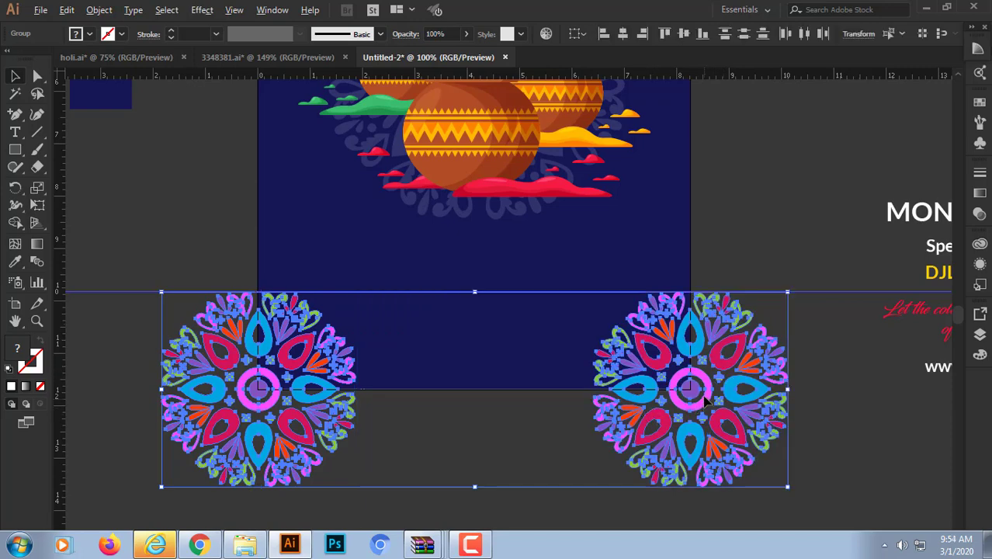
shift+click(697, 398)
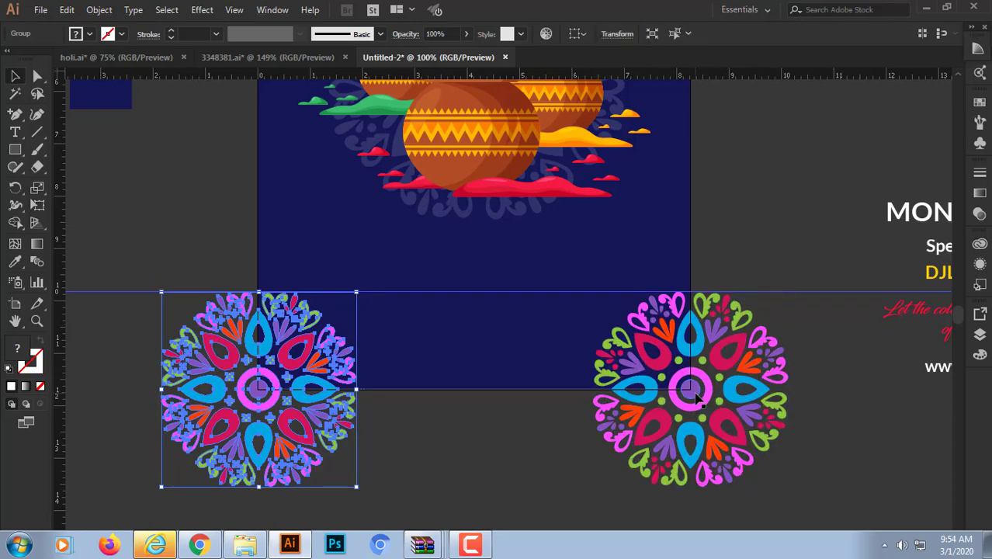
shift+click(697, 396)
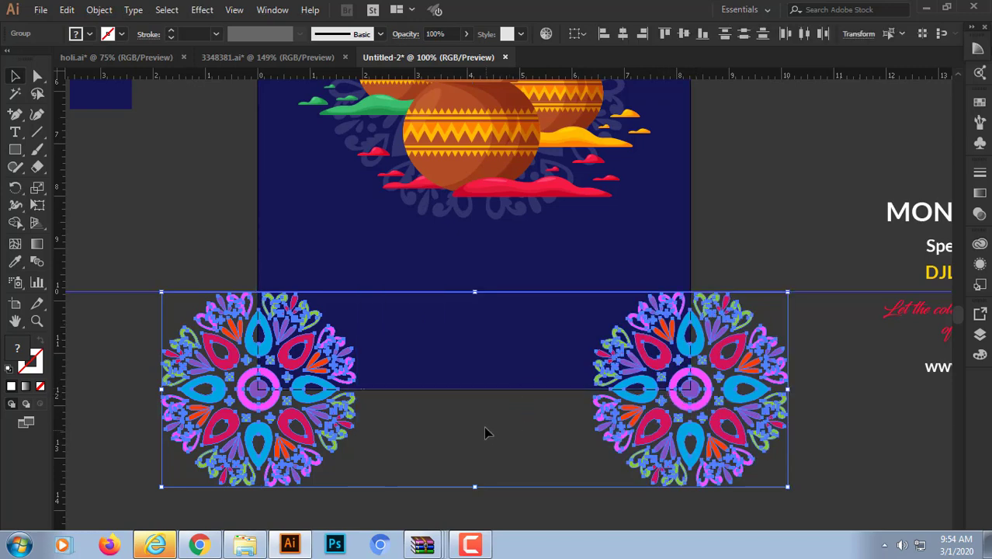
shift+click(487, 390)
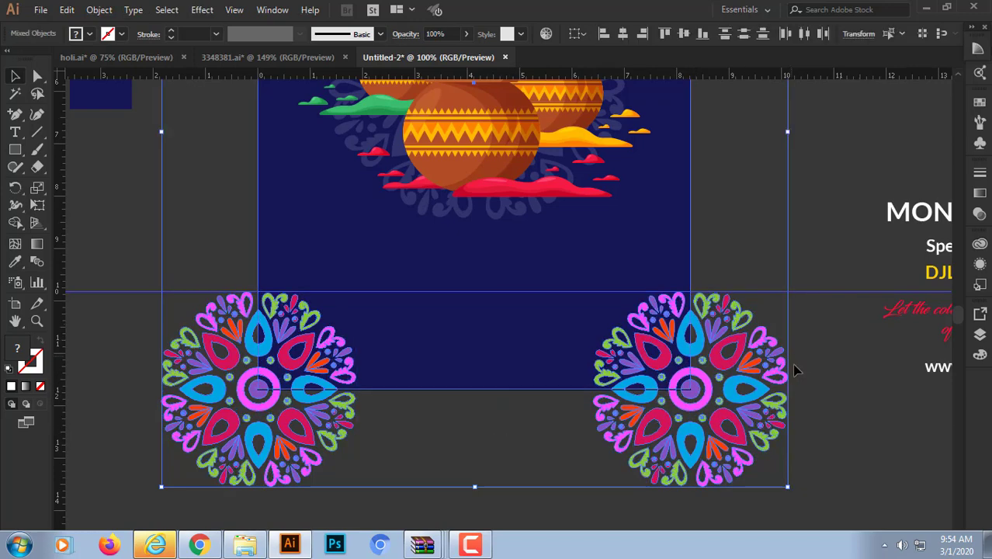
click(809, 390)
Duplicate the two lower corner mandalas together and move the copies up past the pots to the artboard's upper edge
click(747, 389)
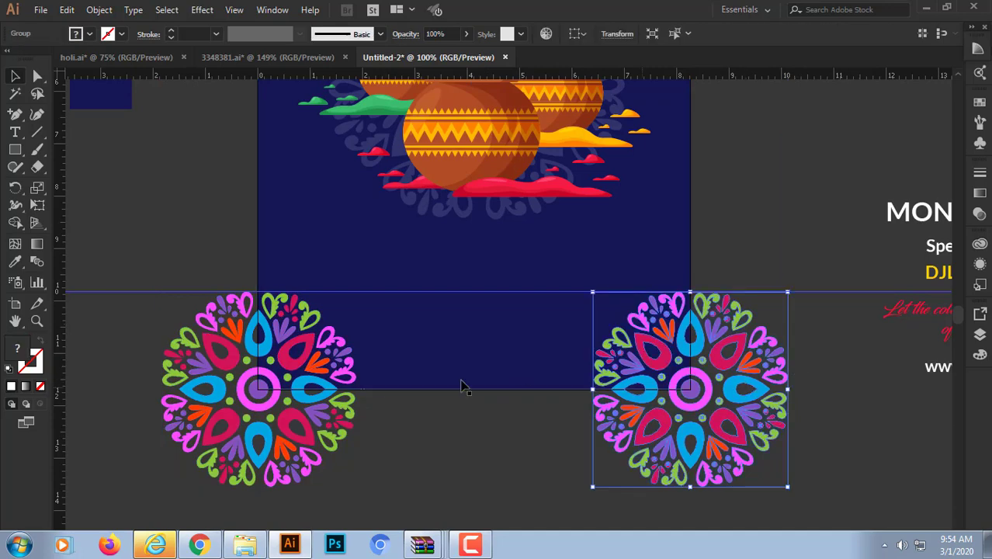
shift+click(337, 408)
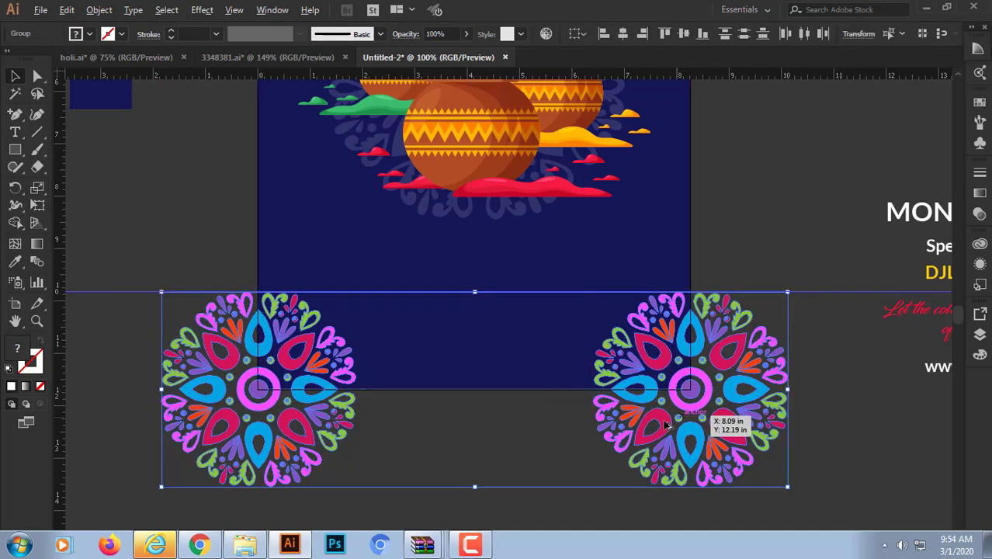
drag(648, 381, 651, 235)
scroll(651, 235, up, 5)
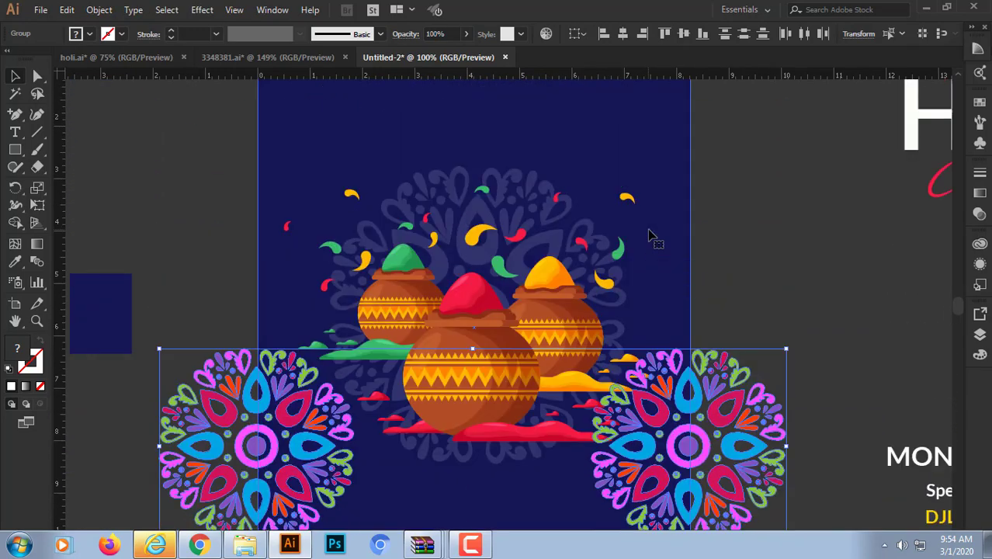
key(shift+Up)
key(shift+Up)
key(shift+Up)
key(shift+Up)
key(shift+Up)
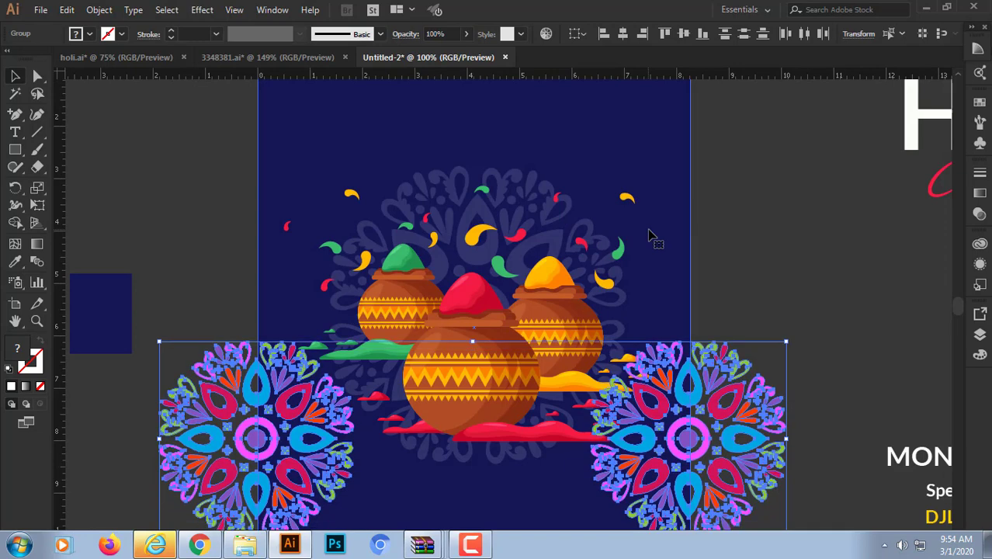
key(shift+Up)
key(shift+Up)
key(shift+Up)
key(shift+Up)
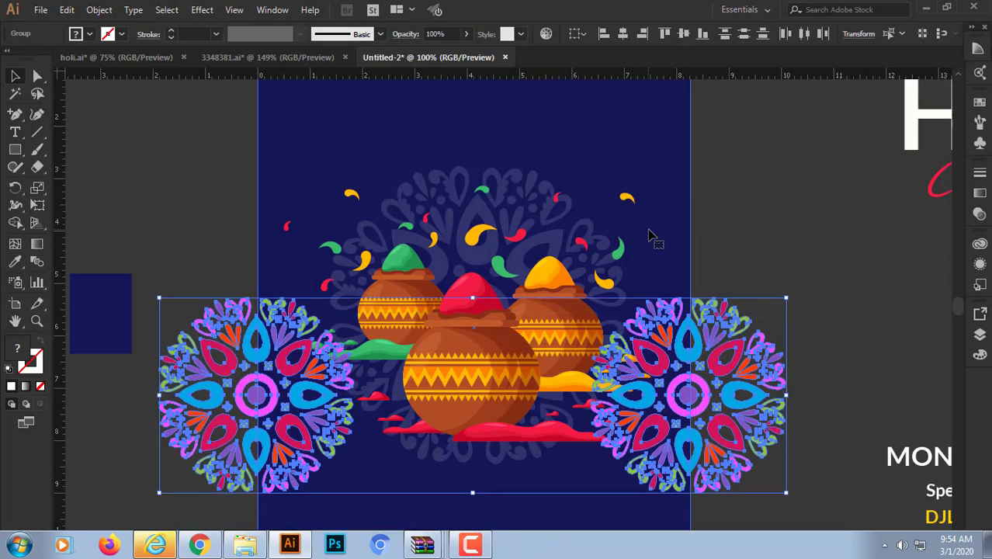
key(shift+Up)
key(shift+Up)
key(shift+Up)
key(shift+Up)
key(shift+Up)
key(shift+Up)
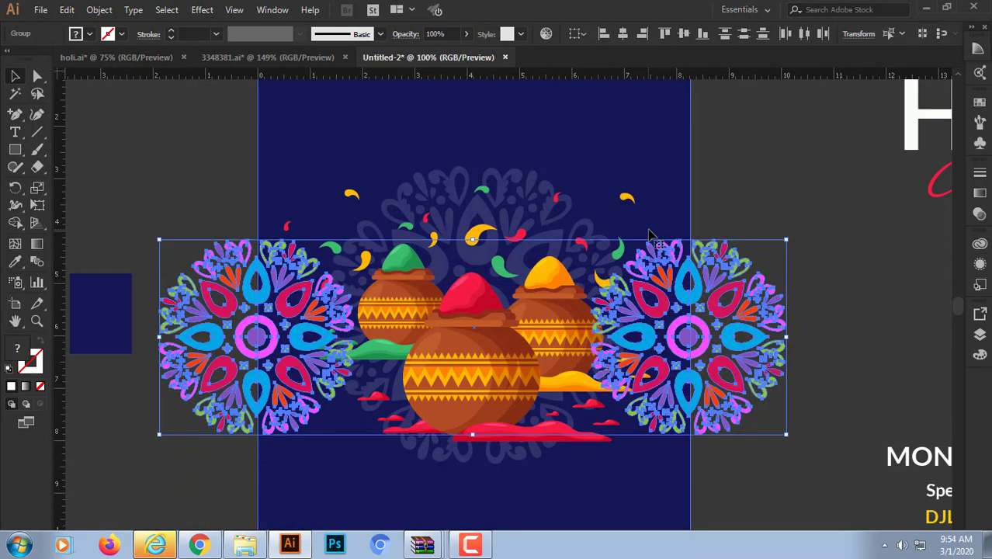
key(shift+Up)
key(shift+Up)
key(shift+Up)
key(shift+Up)
key(shift+Up)
key(shift+Up)
key(shift+Up)
key(shift+Up)
key(shift+Up)
key(shift+Up)
key(shift+Up)
key(shift+Up)
key(shift+Up)
key(shift+Up)
key(shift+Up)
key(shift+Up)
key(shift+Up)
key(shift+Up)
key(shift+Up)
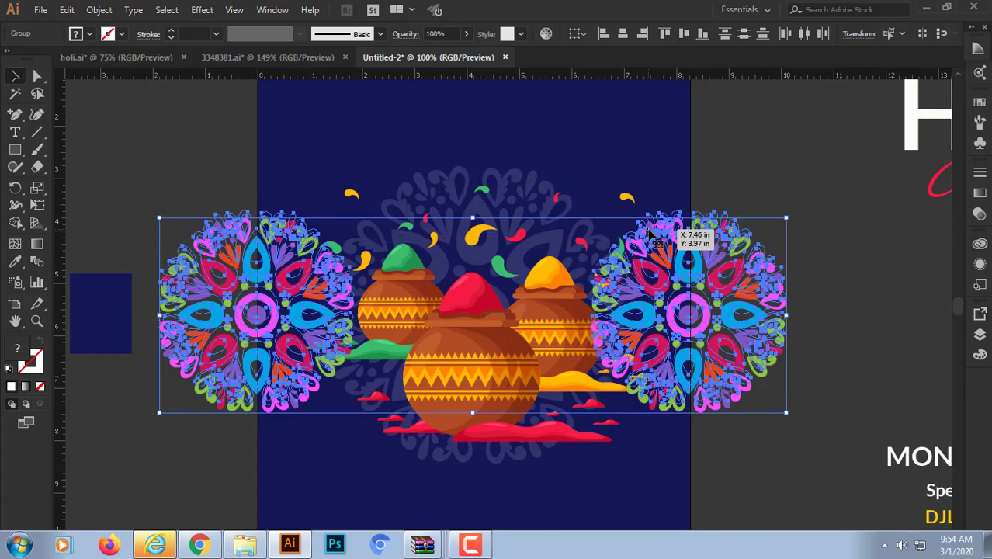
key(shift+Up)
key(shift+Up)
key(shift+Up)
key(shift+Up)
key(shift+Up)
key(shift+Up)
key(shift+Up)
key(shift+Up)
key(shift+Up)
key(shift+Up)
key(shift+Up)
key(shift+Up)
key(shift+Up)
key(shift+Up)
key(shift+Up)
key(shift+Up)
key(shift+Up)
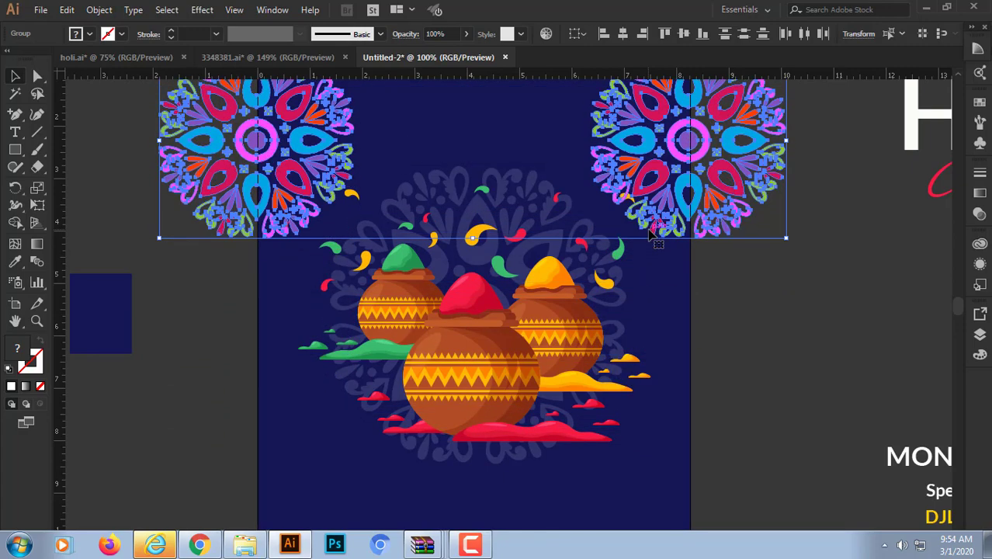
key(shift+Up)
key(shift+Up)
key(shift+Up)
key(shift+Up)
key(shift+Up)
key(shift+Up)
key(shift+Up)
key(shift+Up)
key(shift+Up)
key(shift+Up)
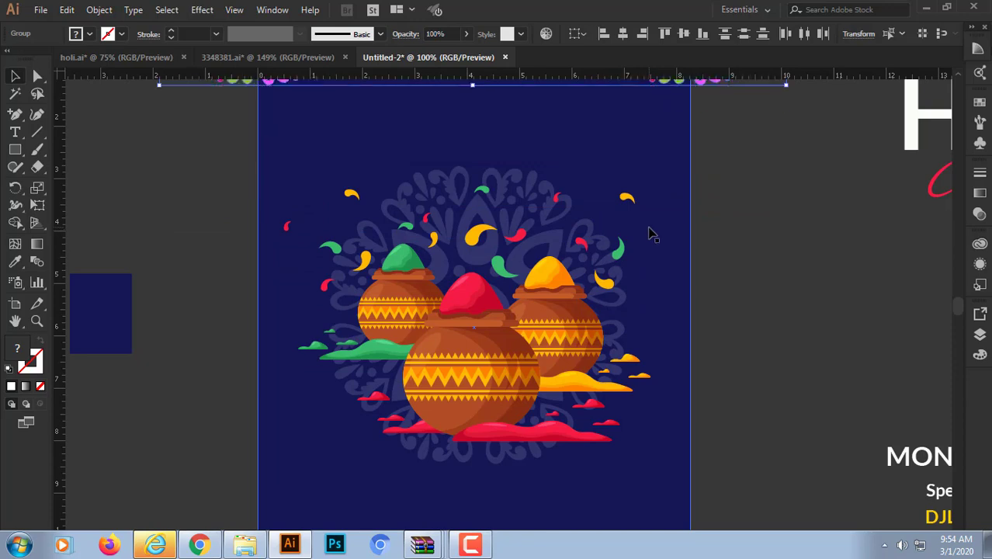
Lower the pair of copied mandalas until their centres line up with the artboard's upper edge
scroll(651, 235, up, 5)
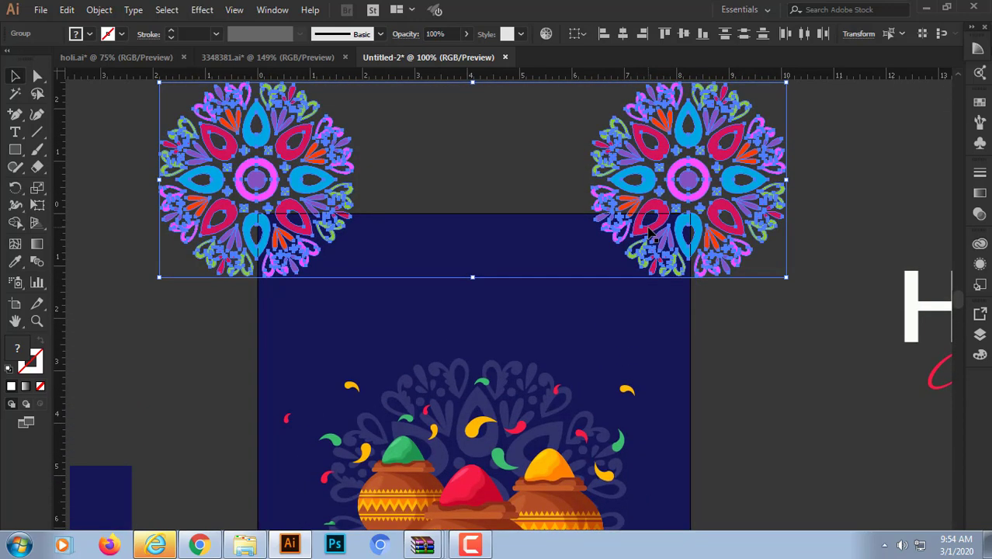
key(shift+Down)
key(shift+Down)
key(shift+Down)
key(shift+Down)
key(shift+Down)
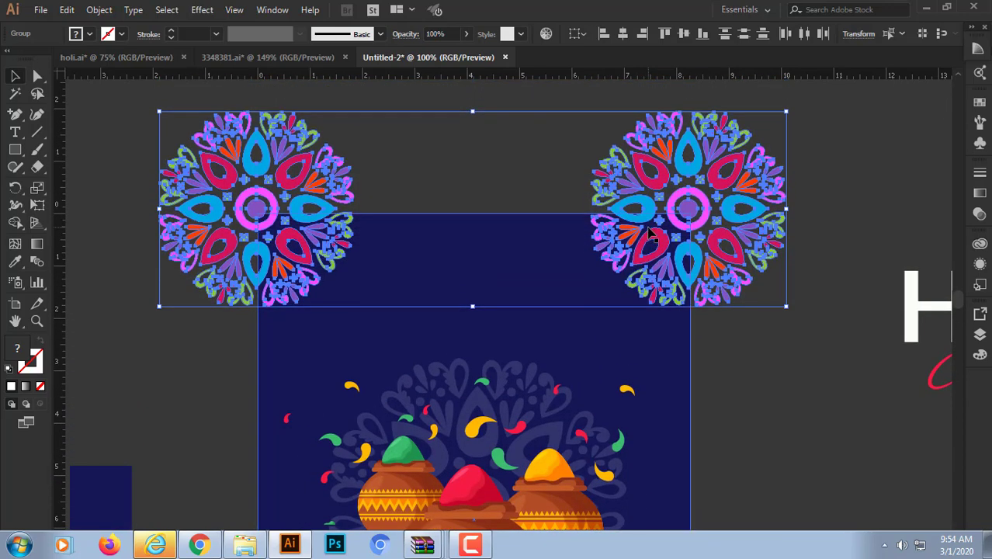
key(Up)
key(Up)
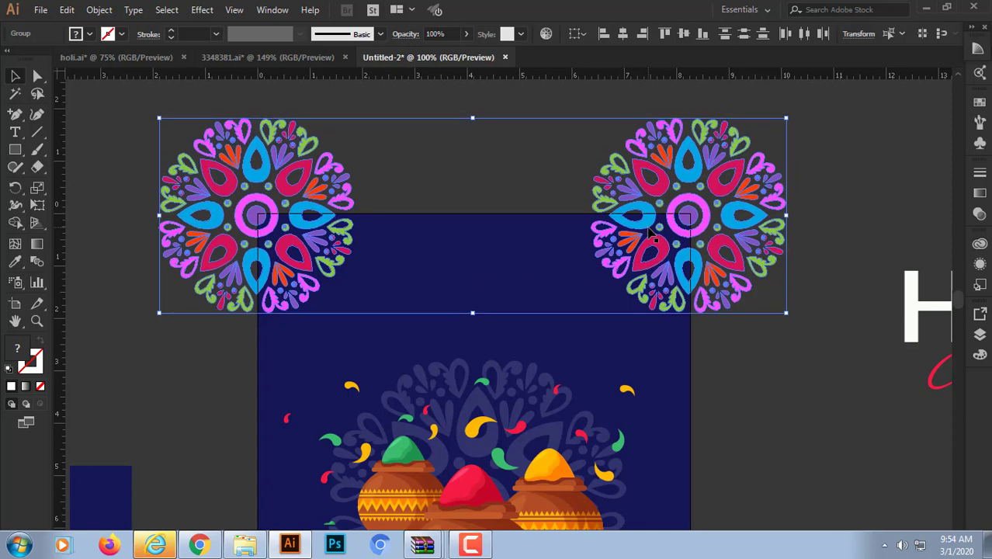
key(Down)
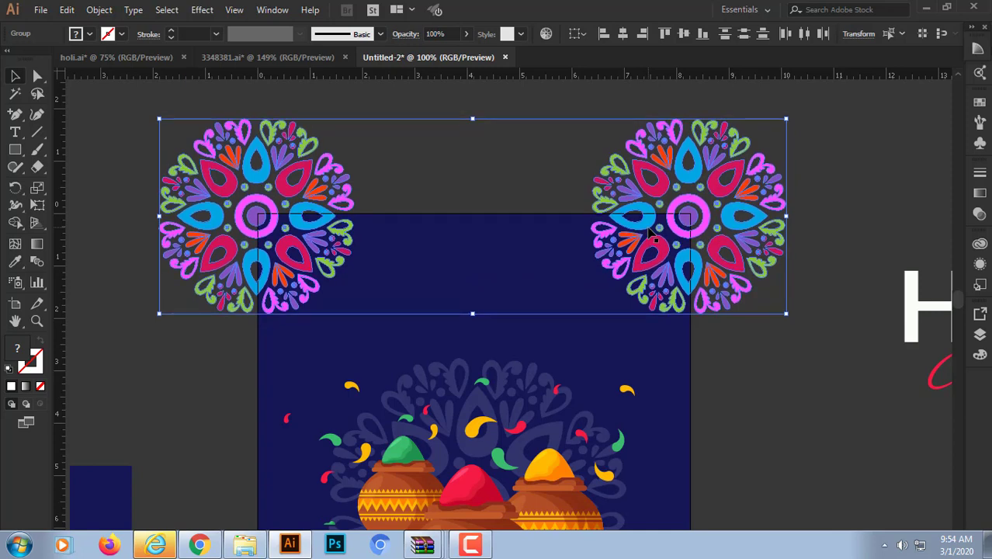
click(743, 423)
Shift the upper-right and upper-left mandalas slightly so their centres sit exactly on the artboard's upper corners
click(738, 289)
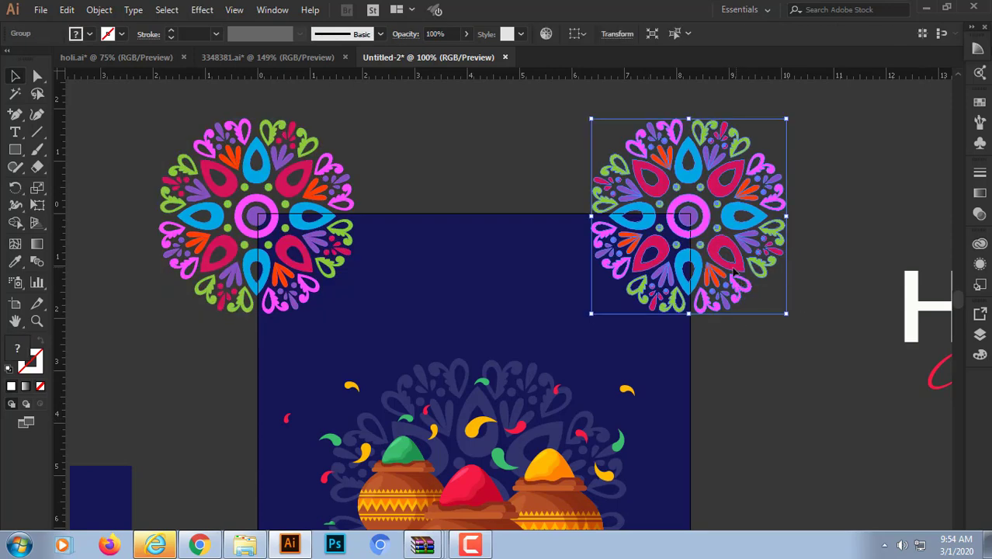
drag(738, 288, 736, 265)
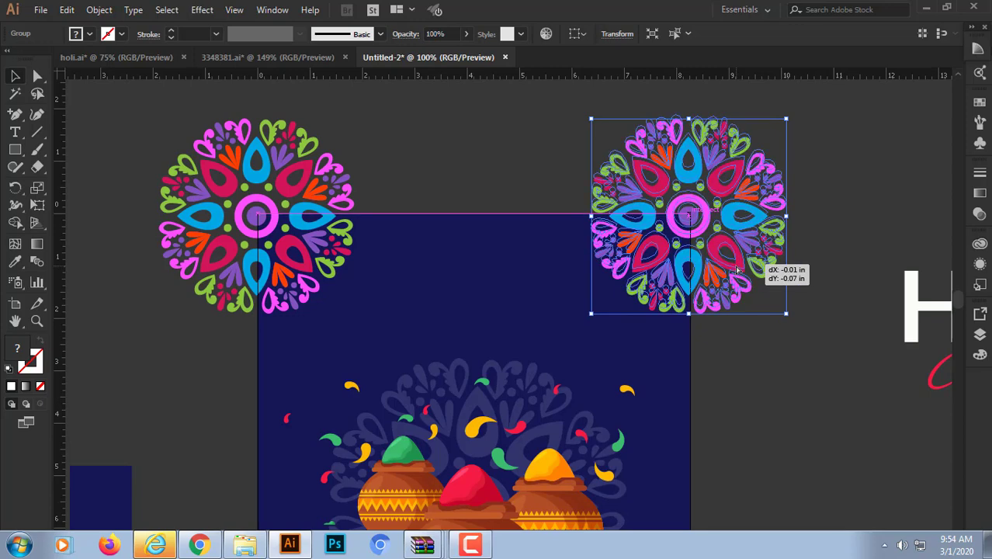
drag(736, 265, 738, 266)
click(714, 348)
click(322, 253)
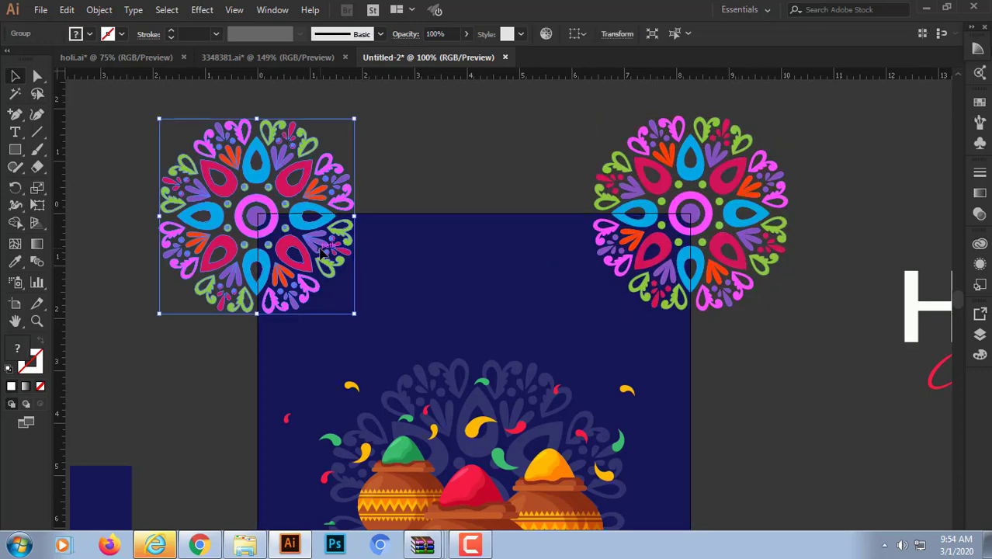
drag(322, 252, 321, 250)
click(699, 345)
Select all four corner mandalas and group them together
click(738, 278)
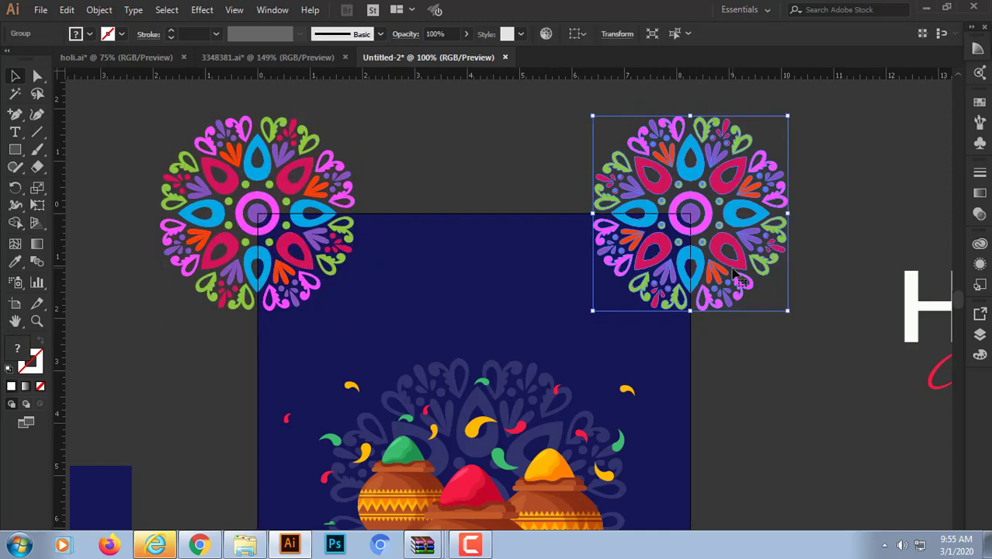
scroll(736, 276, down, 6)
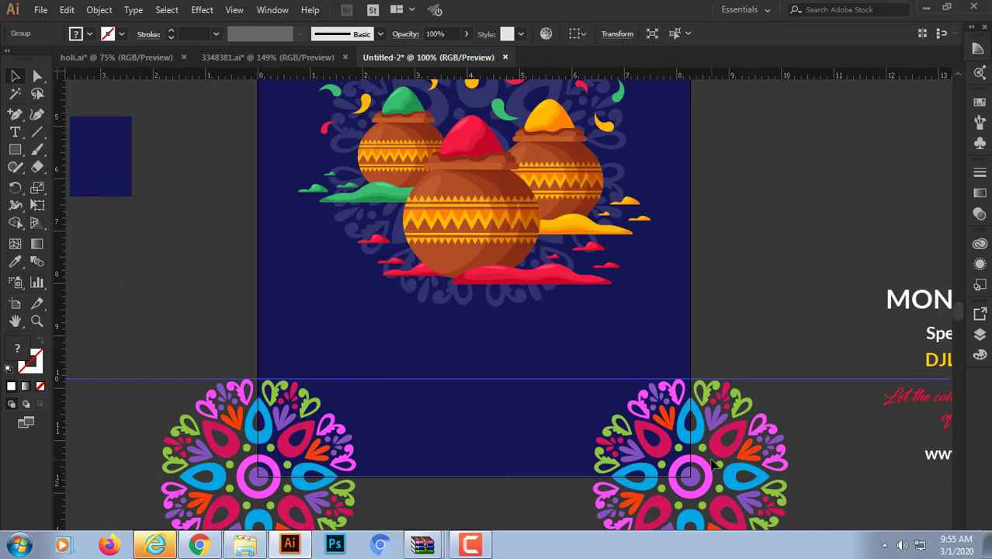
scroll(712, 464, up, 2)
key(ctrl+minus)
key(ctrl+minus)
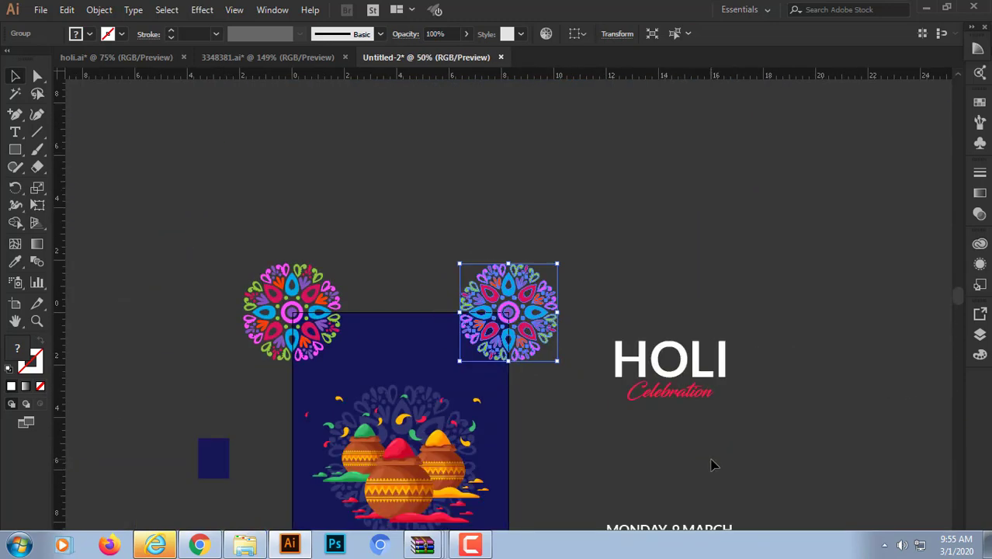
key(ctrl+0)
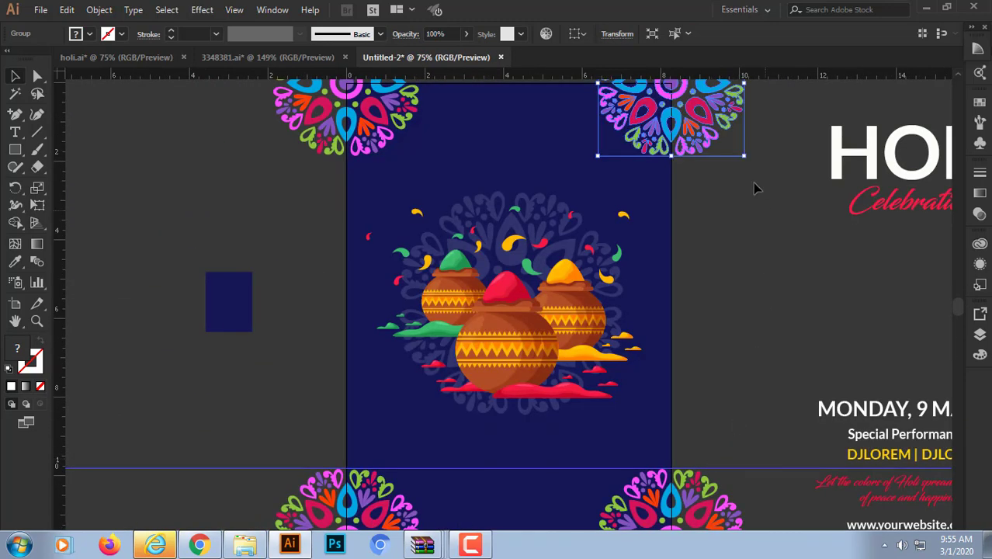
shift+click(730, 493)
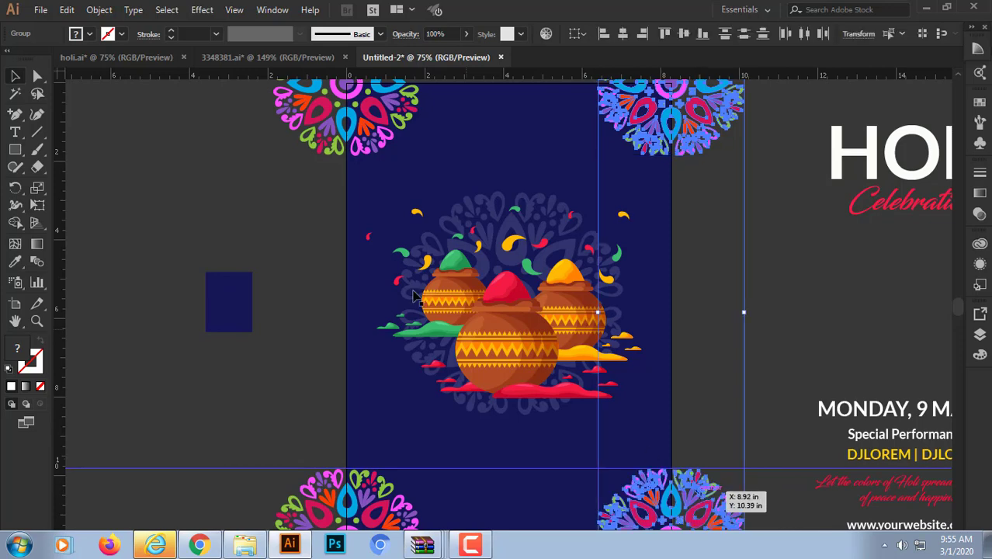
shift+click(364, 152)
shift+click(322, 481)
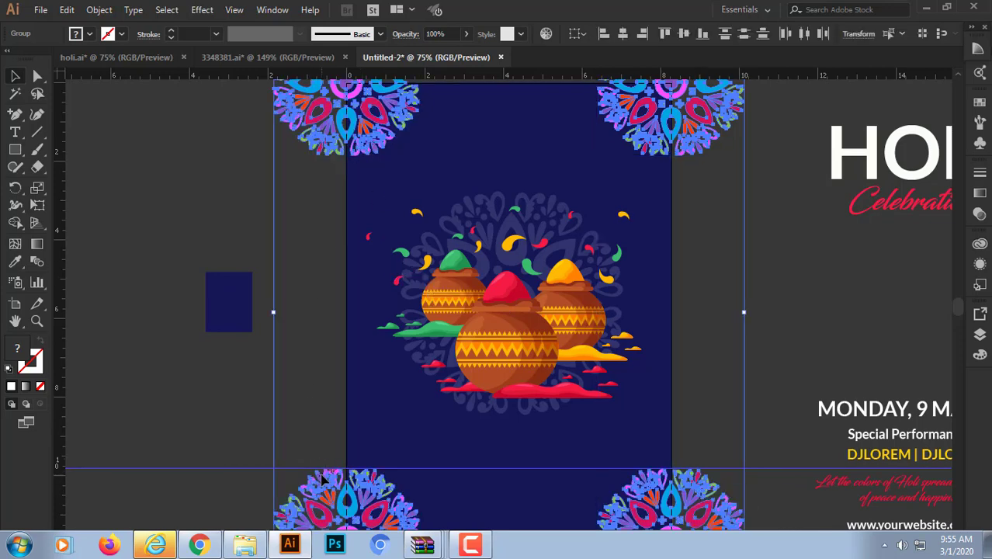
click(326, 468)
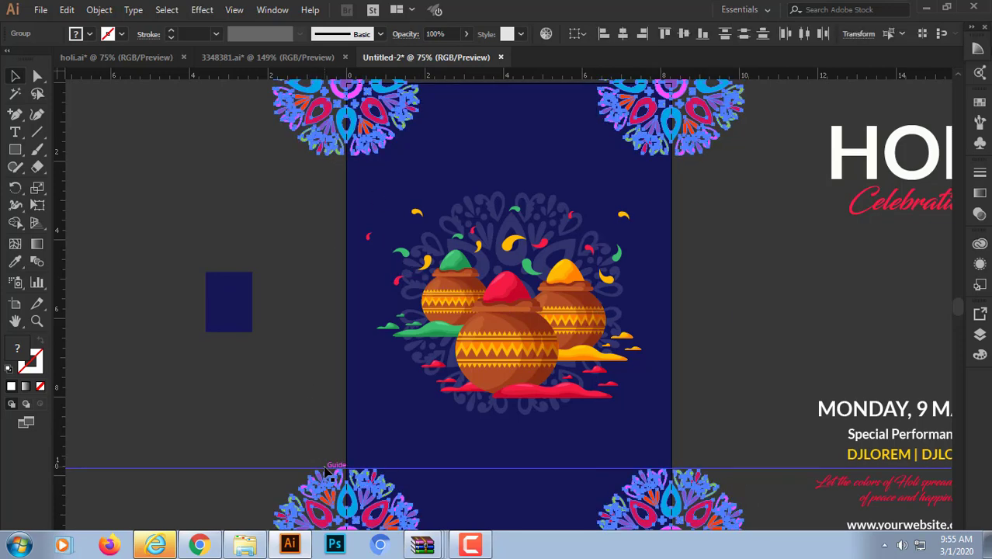
Bring the navy background rectangle to the front of all the artwork
click(652, 229)
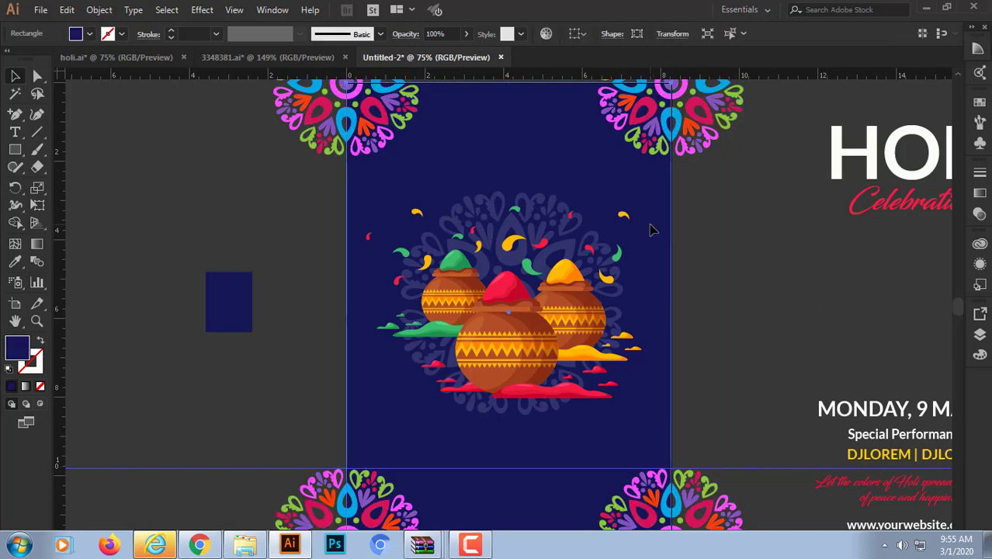
key(ctrl+shift+bracketright)
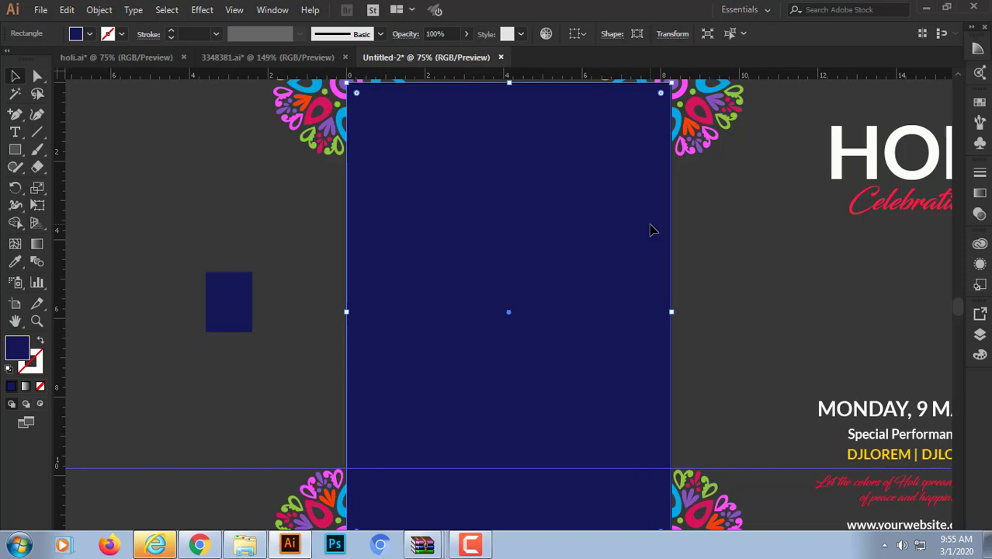
click(773, 233)
Make a clipping mask from the navy rectangle and the grouped mandalas, trimming the mandalas to the artboard
drag(713, 132, 743, 204)
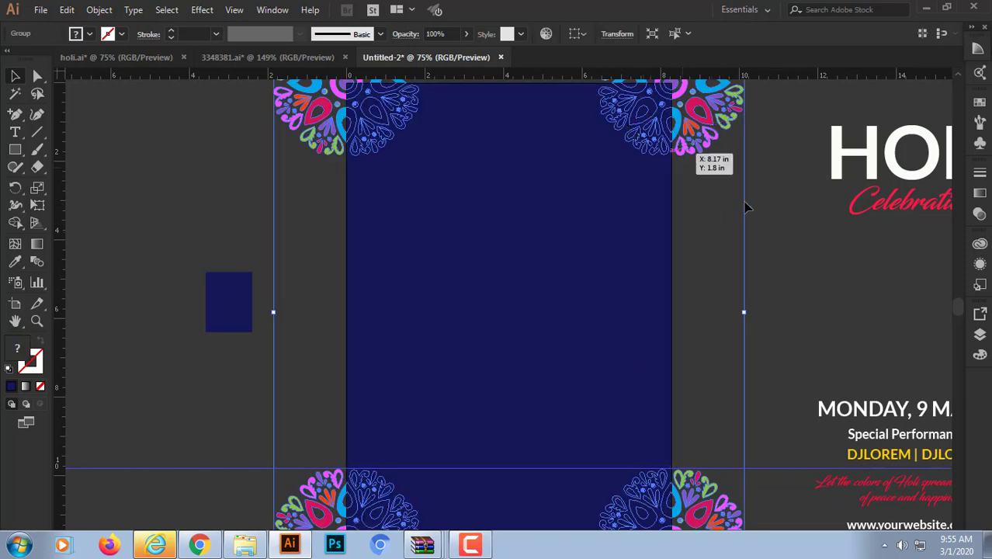
click(613, 223)
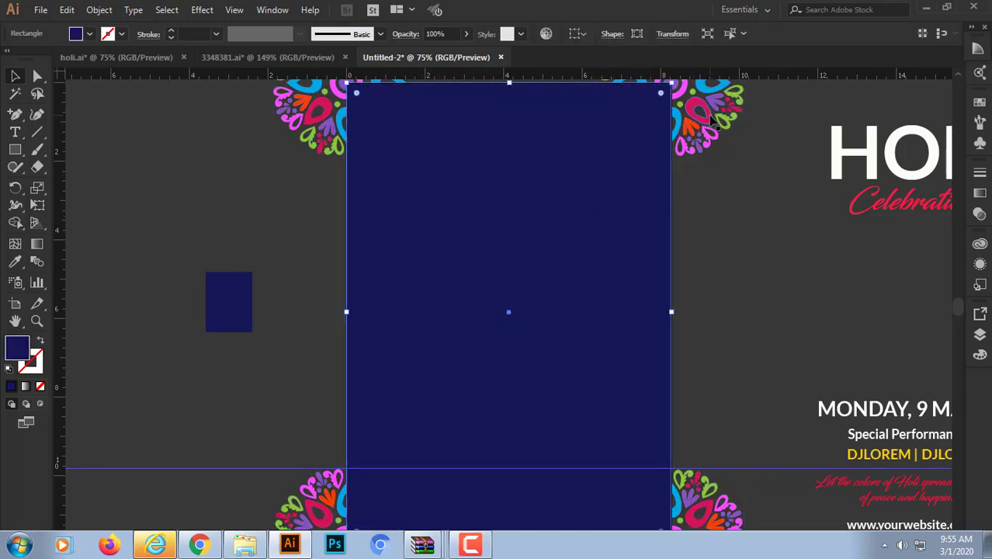
shift+click(712, 121)
right_click(711, 117)
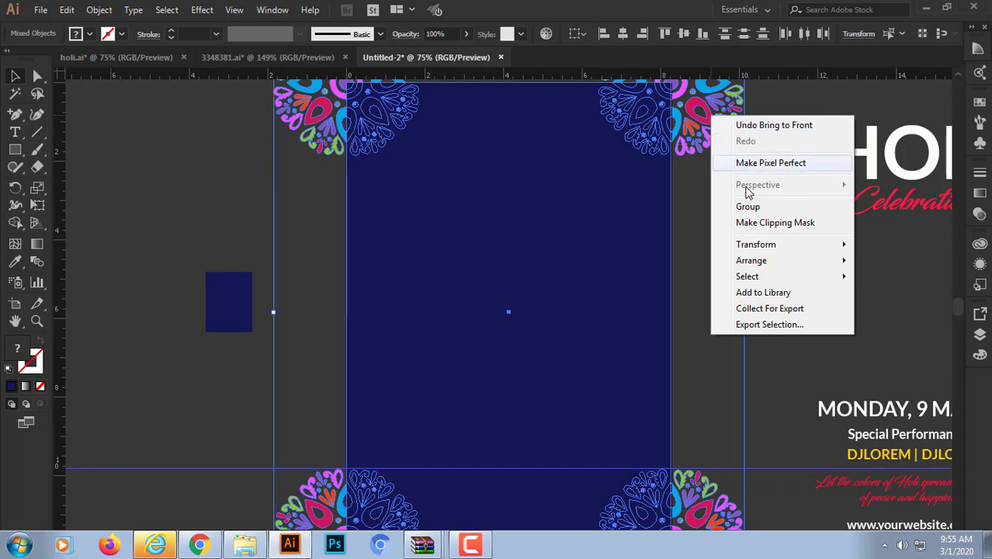
click(773, 222)
click(767, 290)
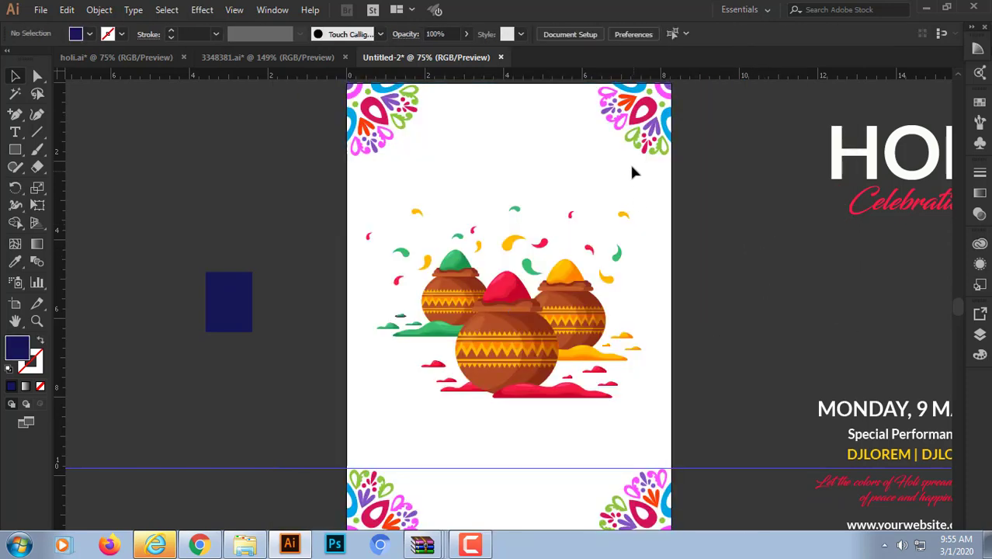
scroll(771, 250, down, 2)
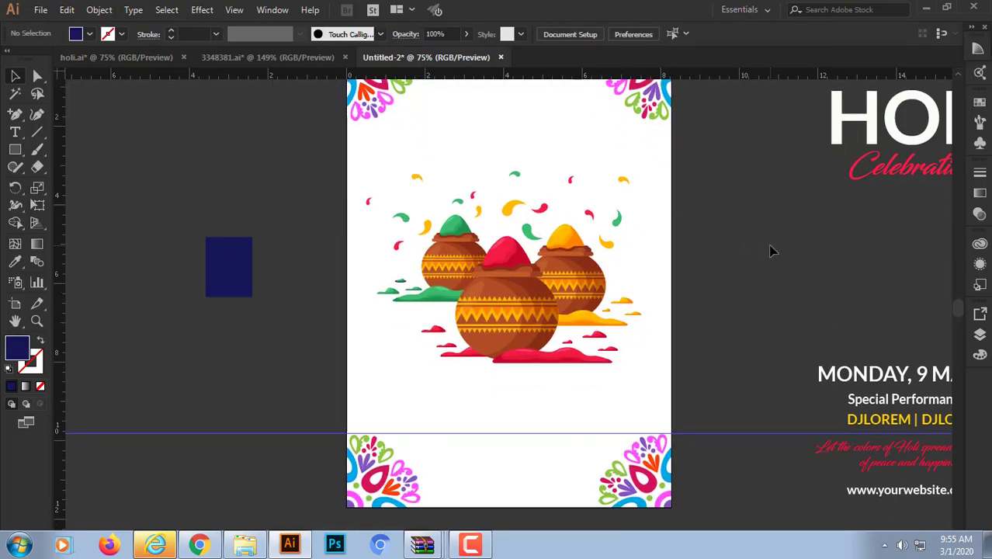
scroll(749, 248, up, 2)
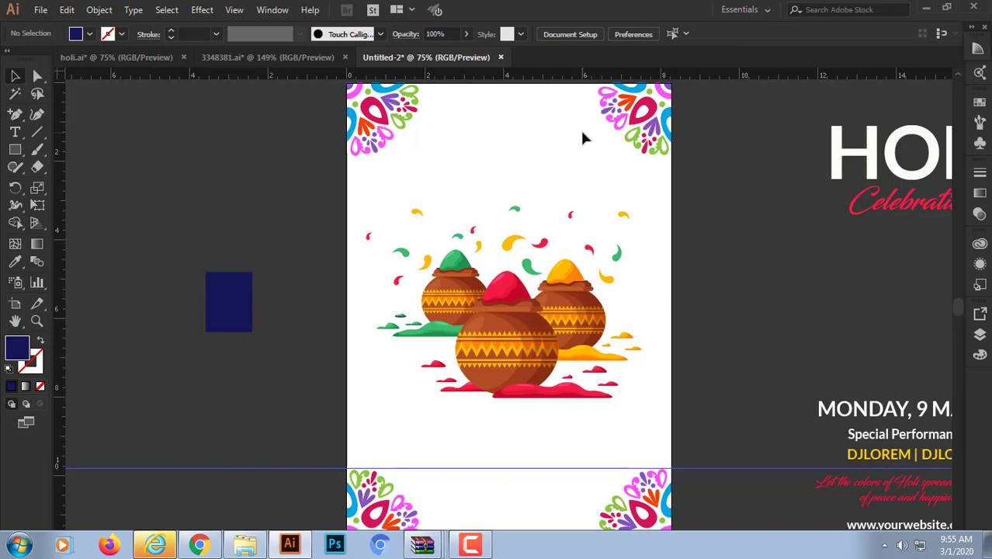
Fill the mandala group's clipping rectangle with the navy sampled from the small swatch beside the artboard
click(654, 122)
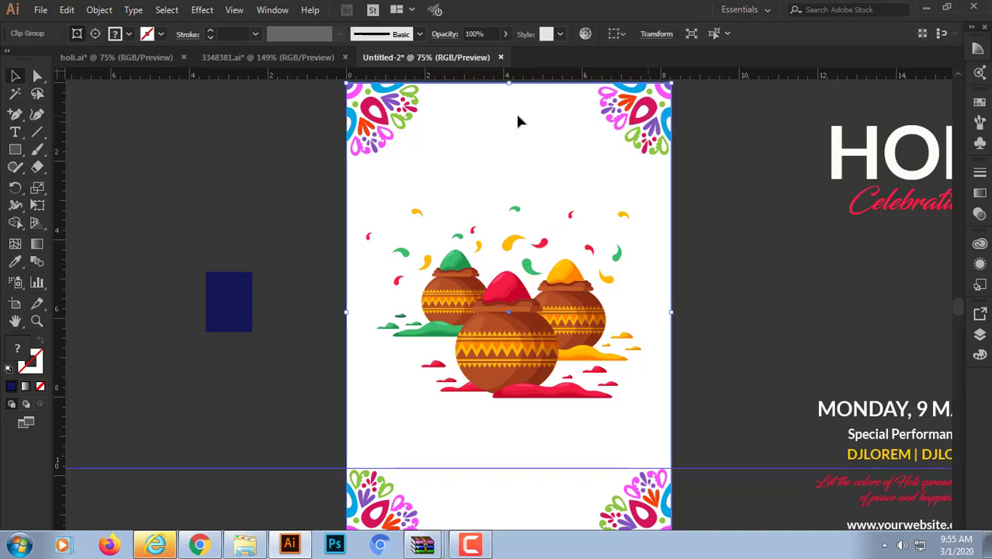
click(95, 33)
click(78, 34)
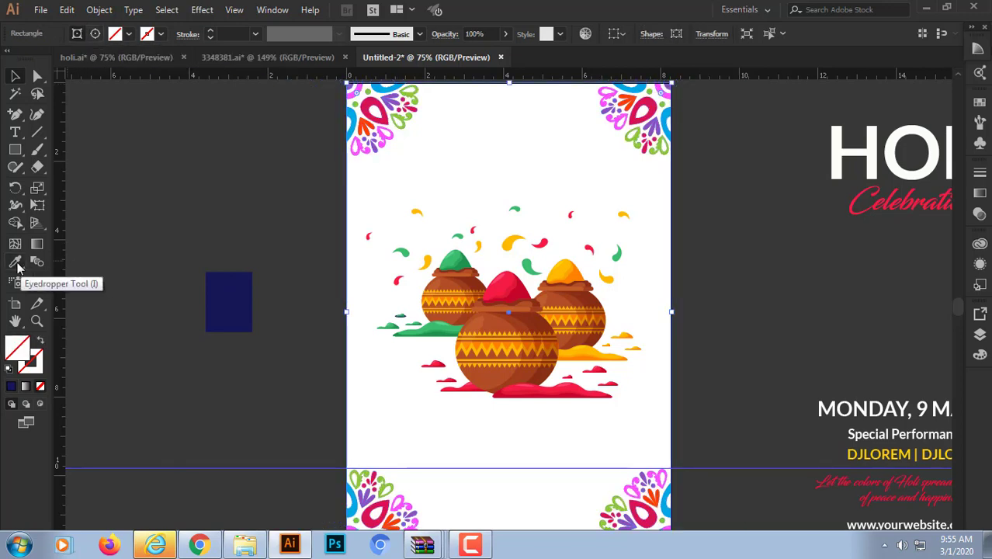
click(17, 266)
click(226, 282)
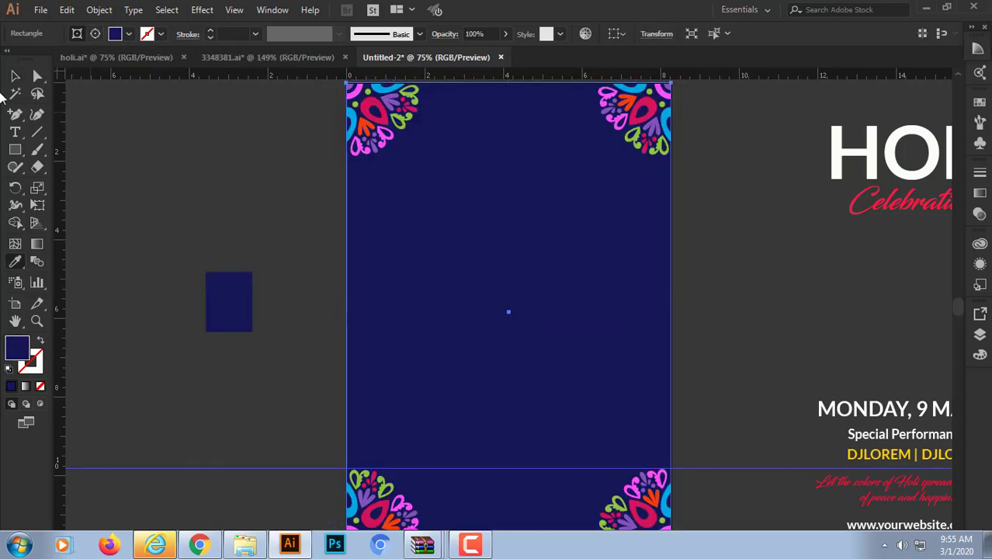
Try to send the navy-filled clip group behind the faded mandala
click(15, 76)
click(80, 114)
key(ctrl+v)
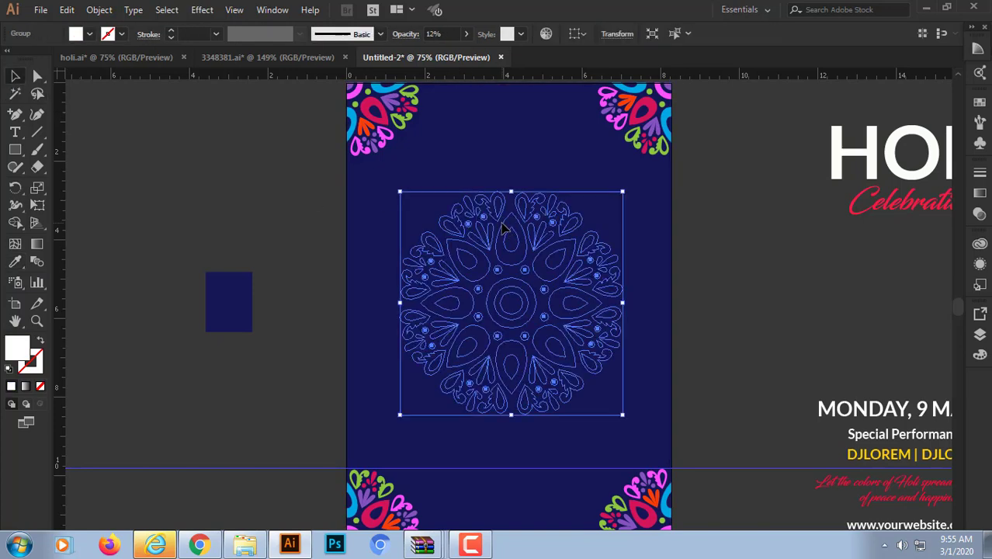
click(686, 246)
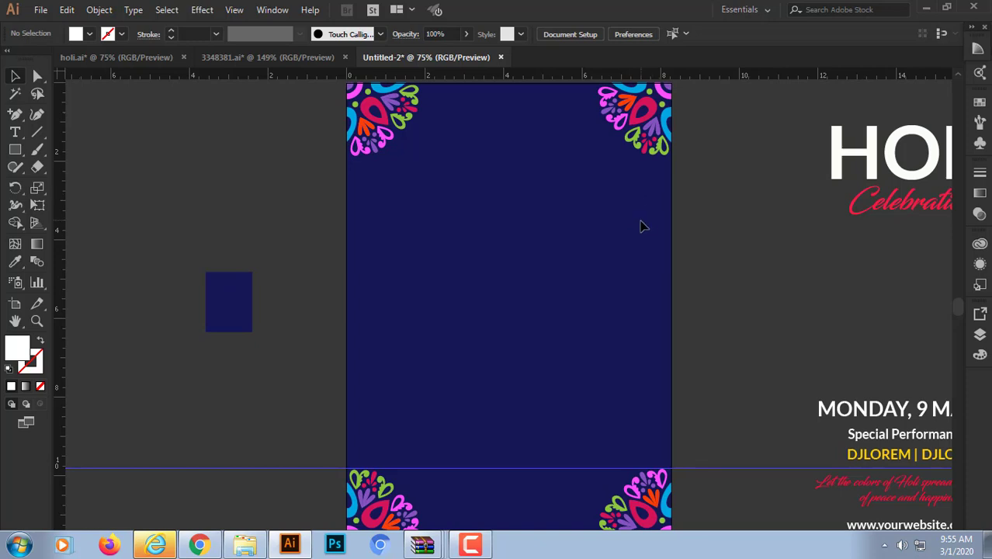
click(674, 227)
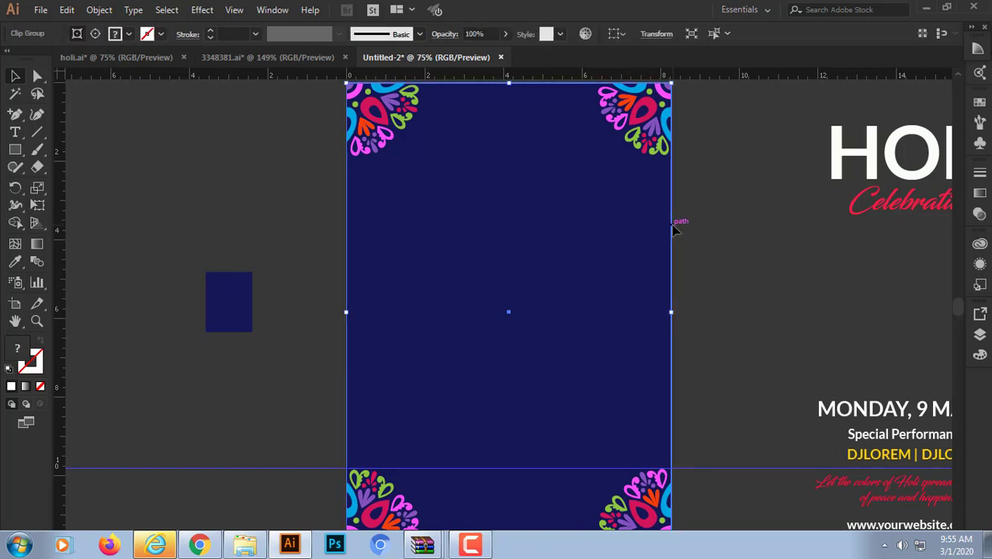
key(ctrl+shift+b)
key(ctrl+v)
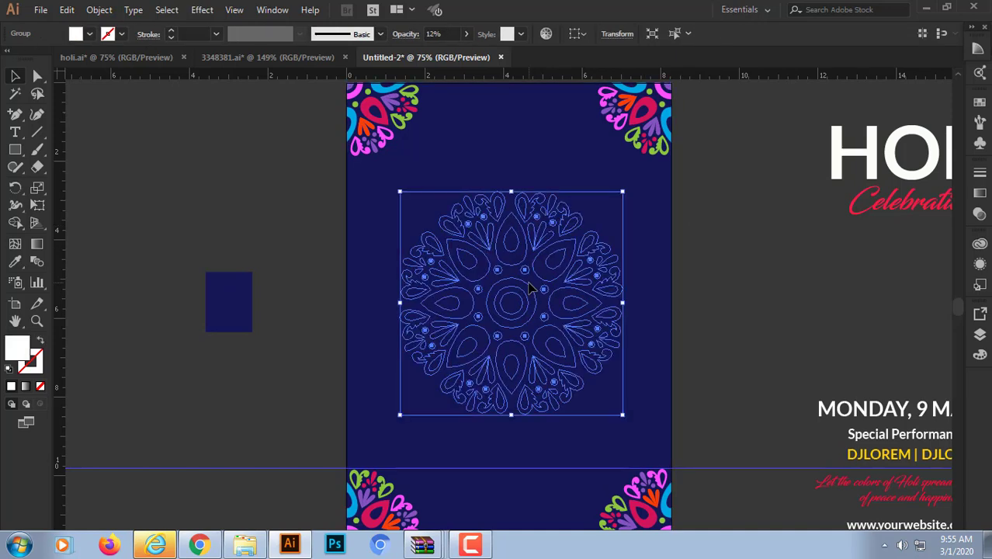
click(776, 296)
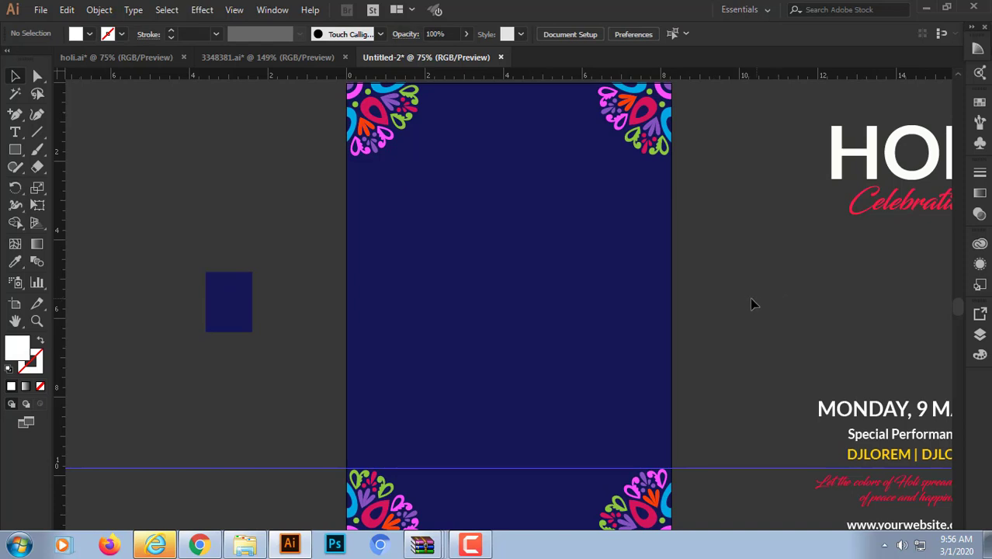
Undo the navy fill of the clipping rectangle, and undo a trial move of the clip group
key(ctrl+z)
click(742, 299)
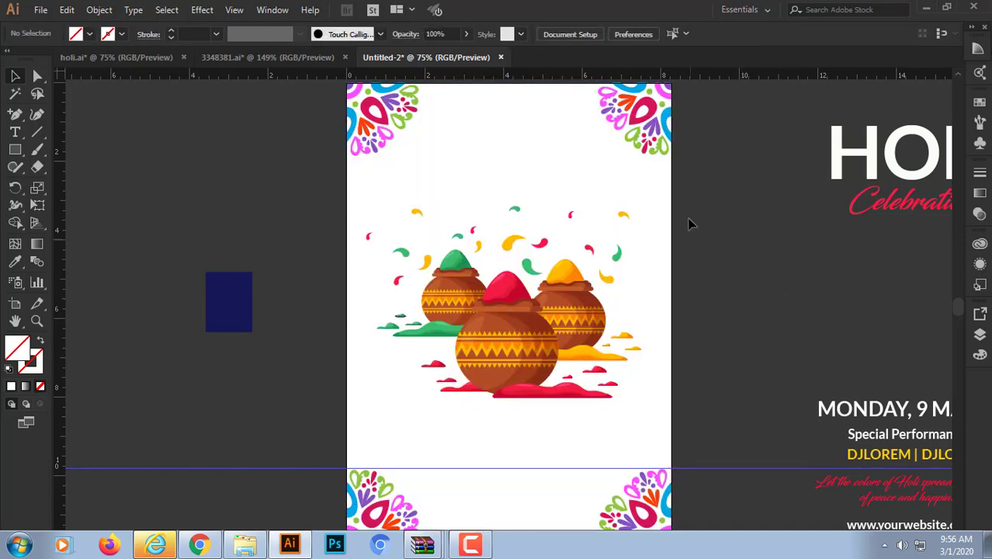
drag(641, 145, 747, 147)
key(ctrl+z)
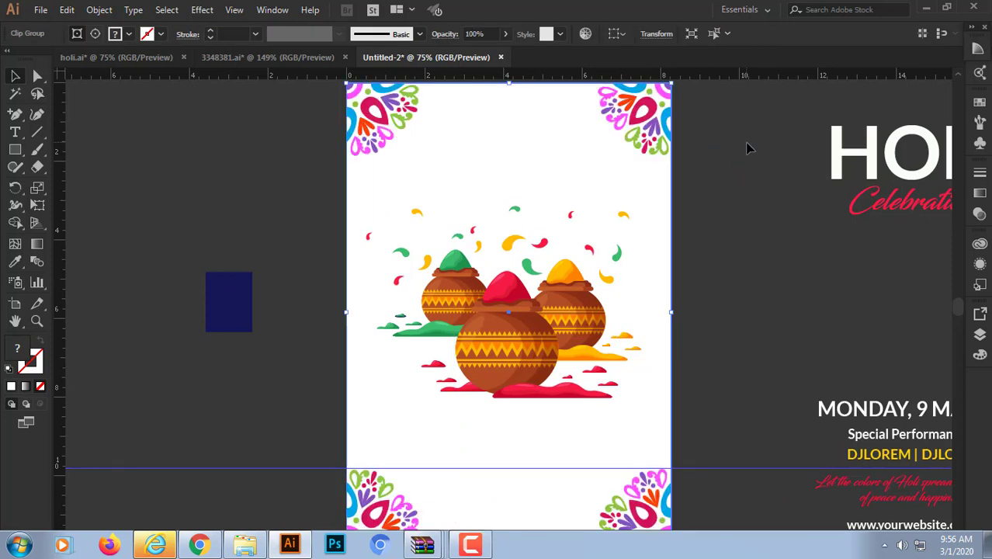
click(807, 255)
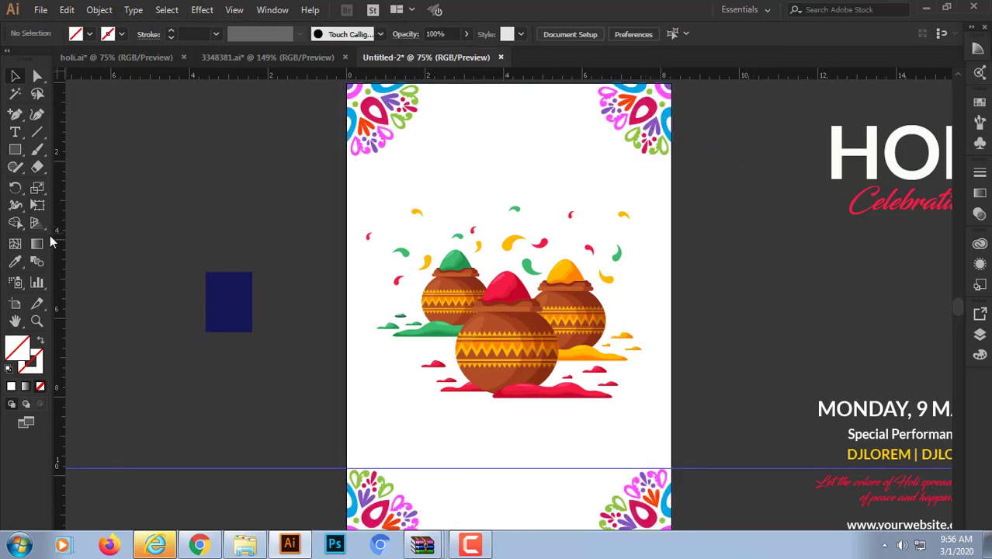
Draw a new rectangle from the artboard's upper-left corner and stretch it down to cover the whole artboard
click(17, 150)
scroll(334, 118, up, 2)
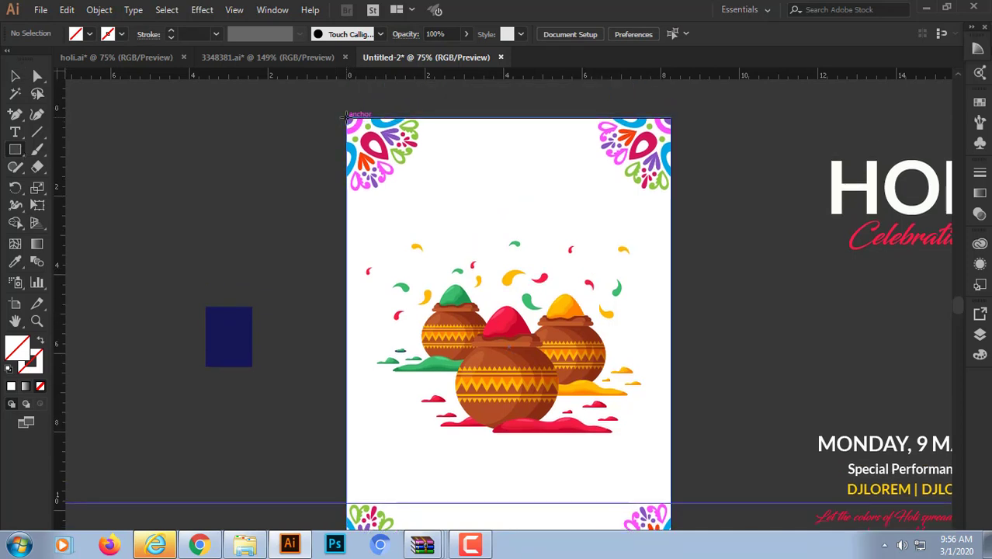
drag(347, 117, 671, 469)
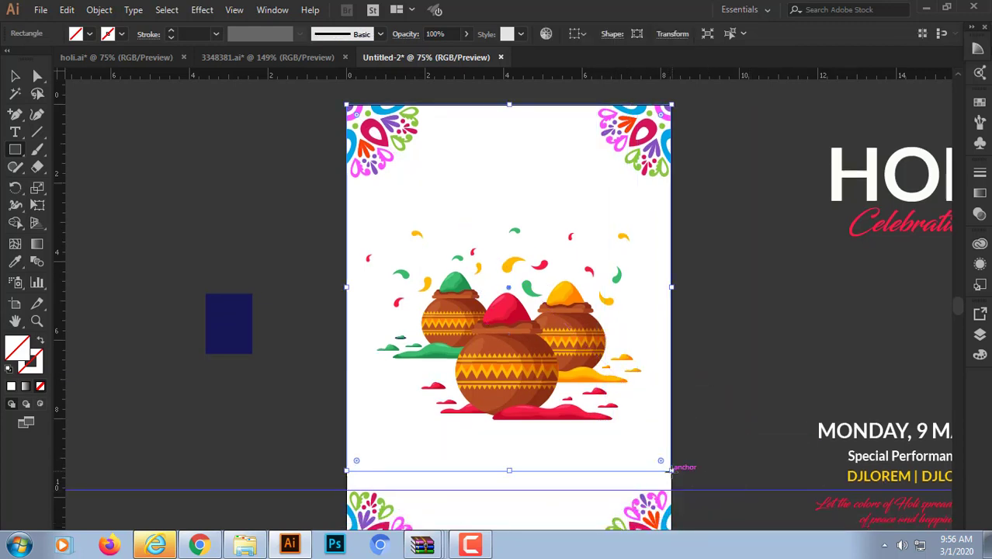
scroll(671, 465, down, 3)
click(15, 76)
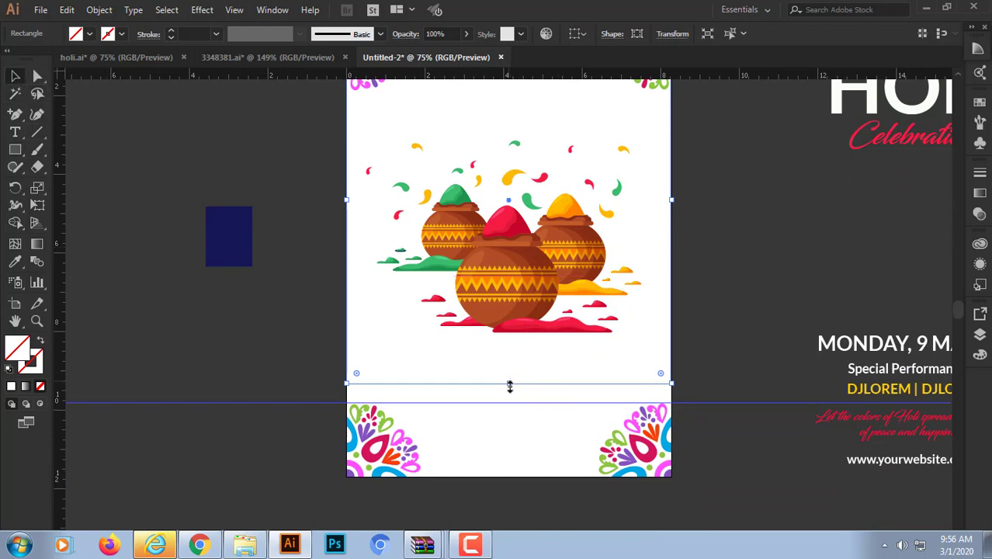
drag(510, 384, 510, 477)
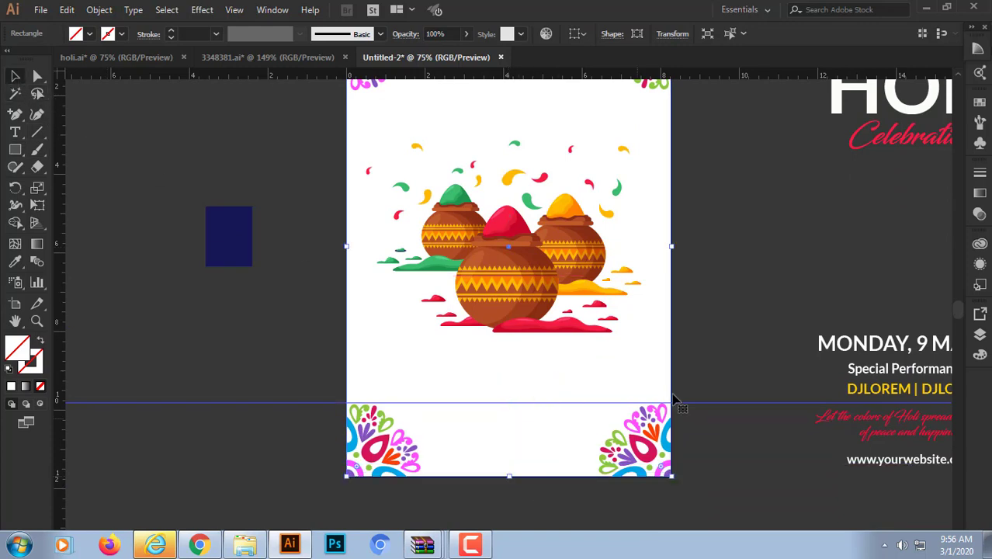
Fill the new artboard-sized rectangle with the navy sampled from the small swatch using the Eyedropper, and deselect it
click(15, 262)
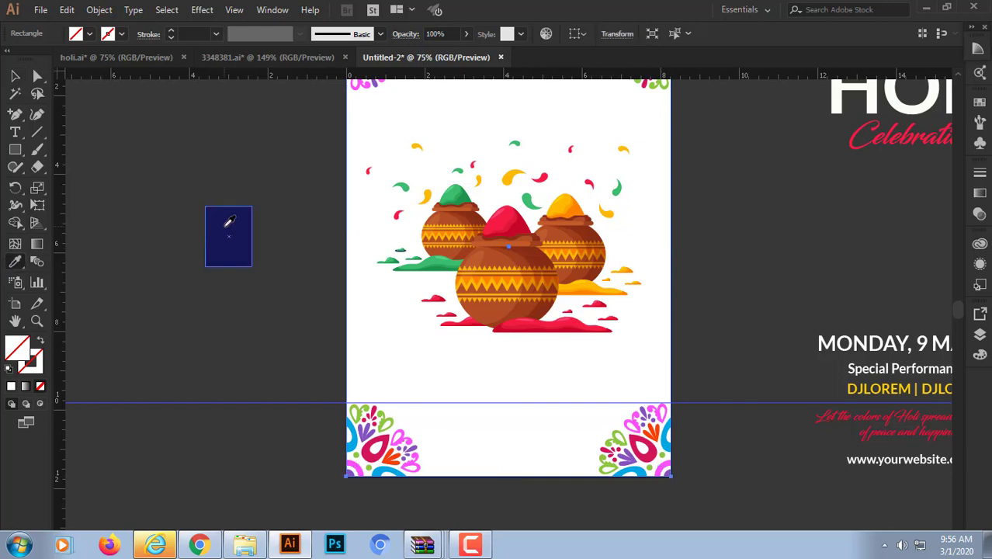
click(225, 226)
click(15, 76)
click(109, 125)
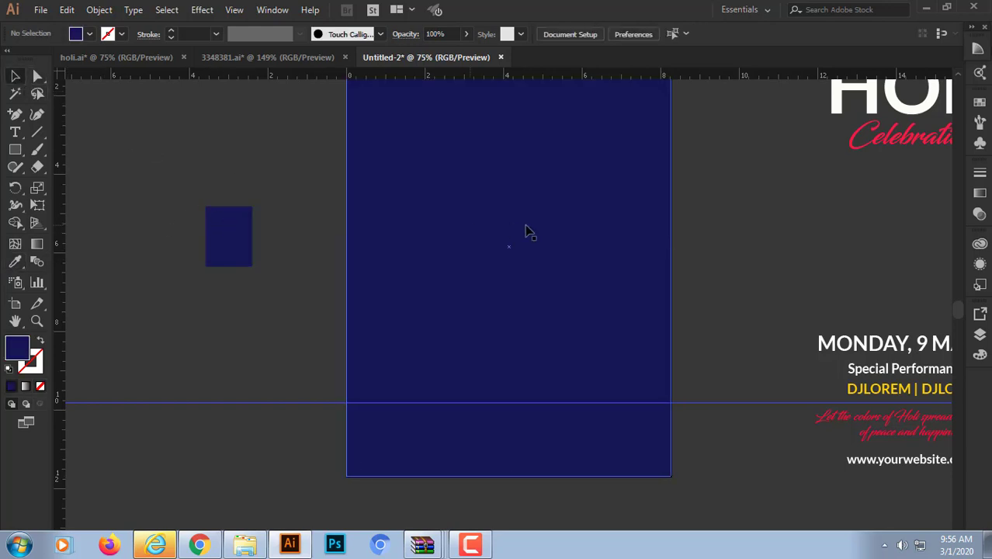
Send the artboard-sized navy rectangle behind all the flyer artwork and deselect it
click(583, 216)
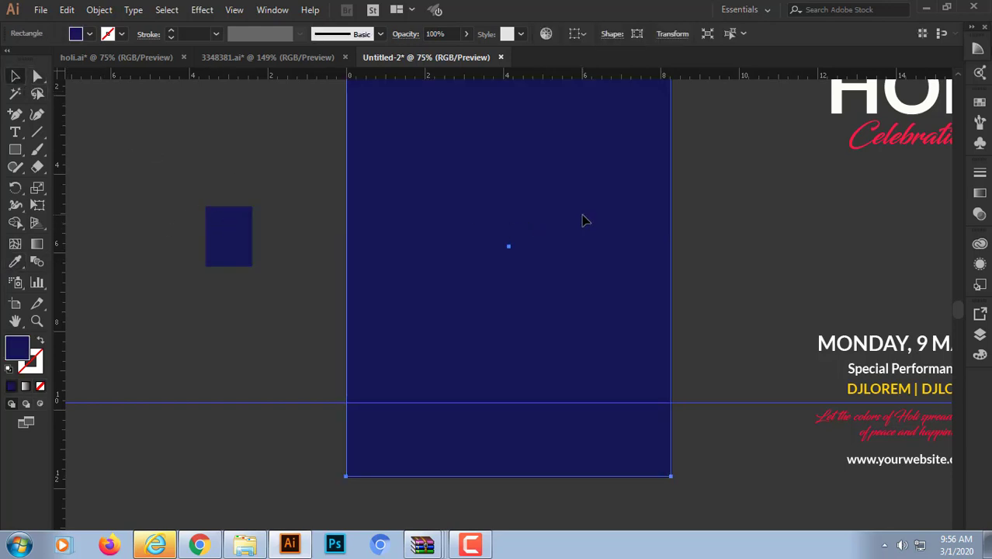
key(ctrl+f)
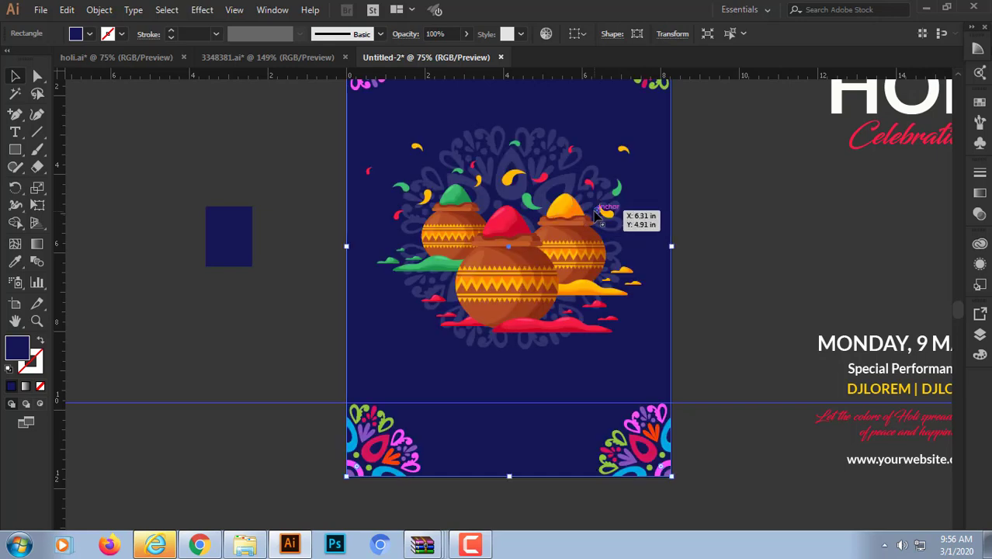
scroll(669, 295, up, 2)
scroll(749, 273, up, 1)
click(757, 268)
scroll(760, 265, down, 2)
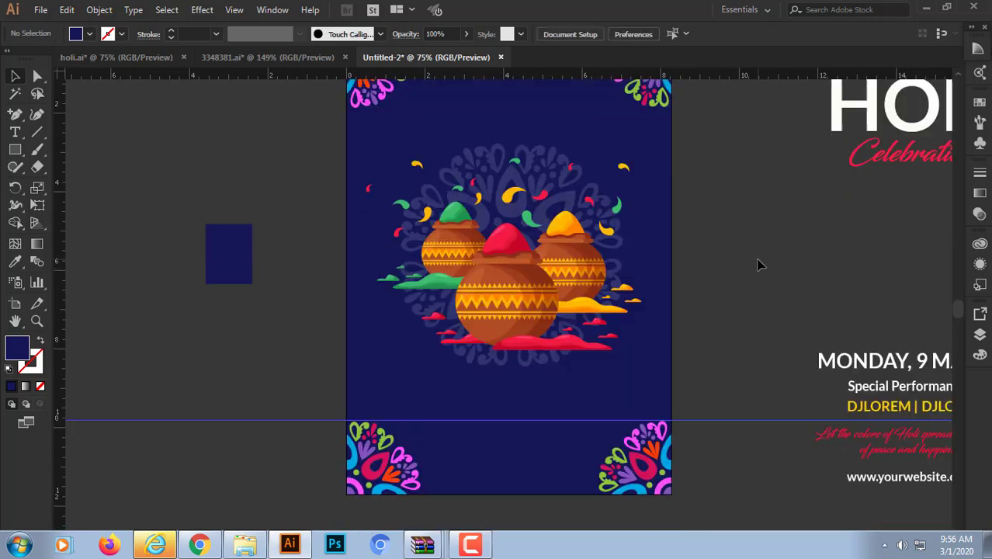
Move the HOLI and Celebration texts together onto the artboard above the powder pots and scale them down
scroll(759, 265, up, 3)
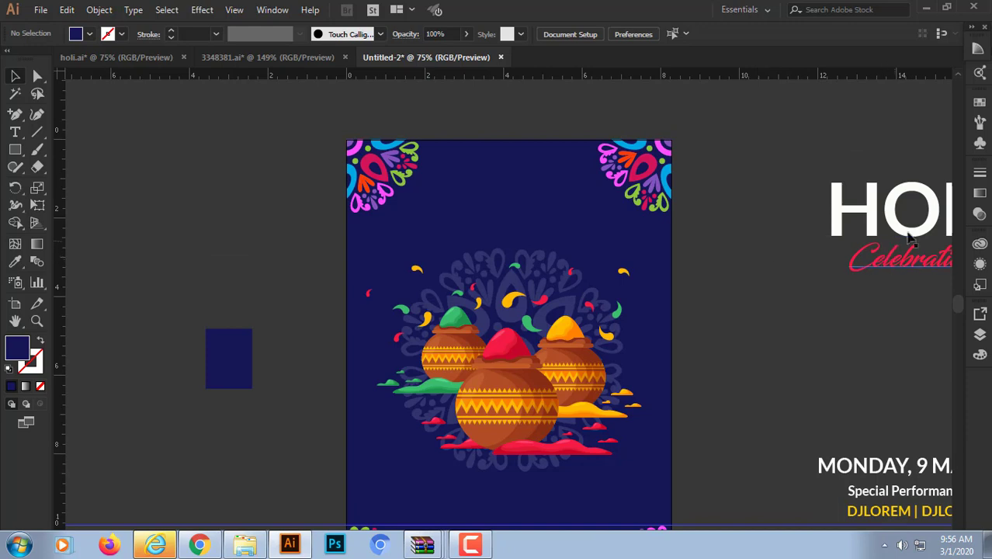
click(915, 233)
shift+click(913, 267)
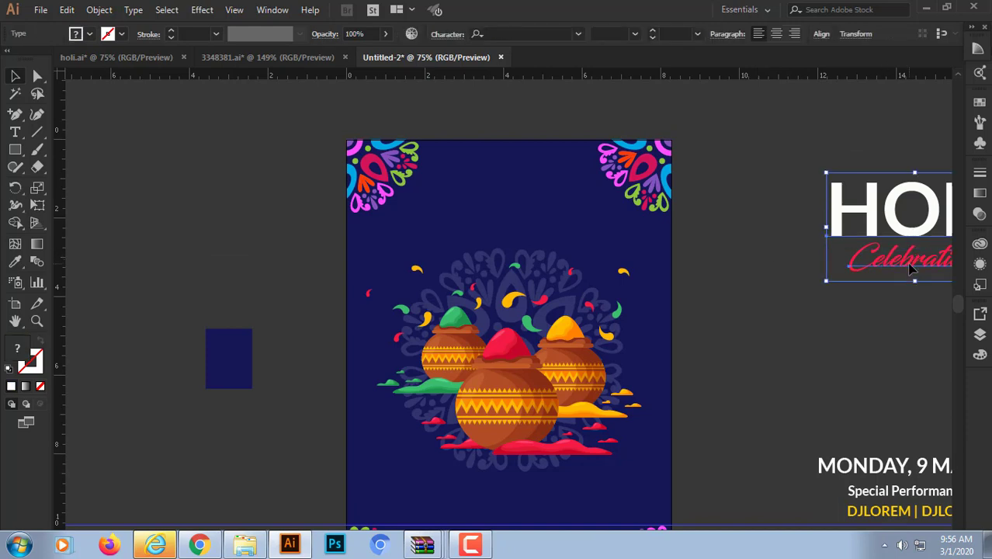
drag(895, 268, 515, 237)
drag(603, 141, 557, 168)
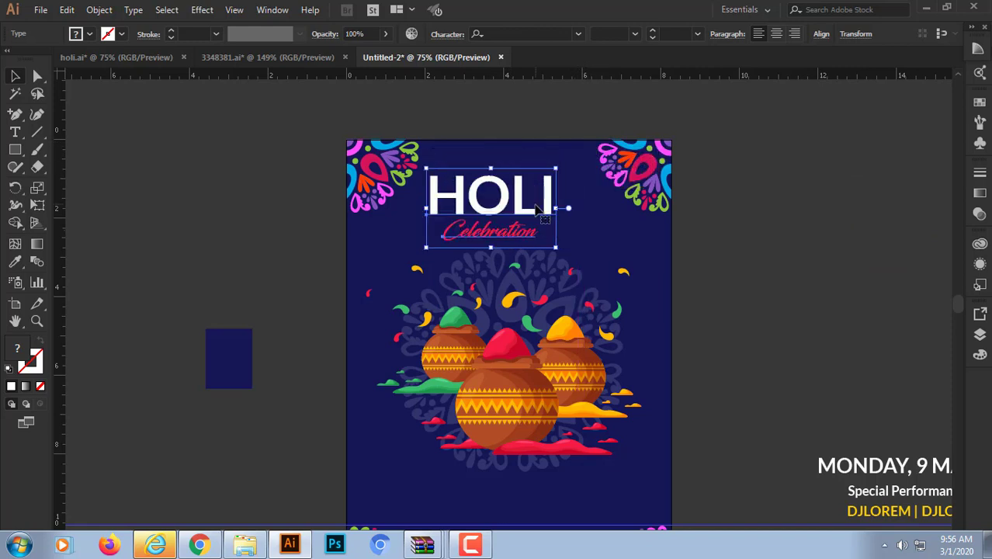
Centre the HOLI Celebration title between the upper corner mandalas, enlarge it slightly, and deselect it
drag(539, 206, 563, 206)
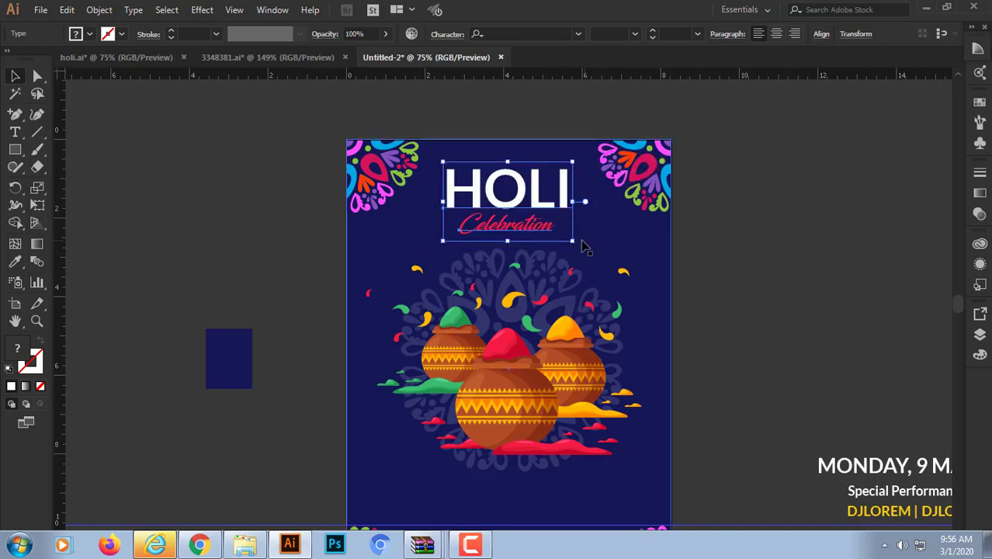
mouse_move(572, 242)
mouse_down()
mouse_move(565, 314)
mouse_move(588, 261)
mouse_move(598, 263)
mouse_move(557, 244)
mouse_up()
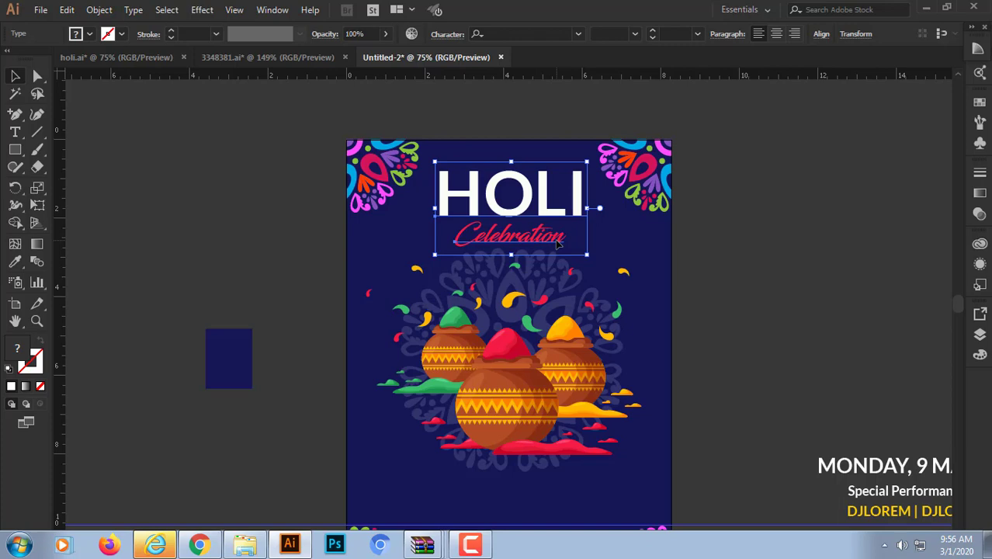
key(Left)
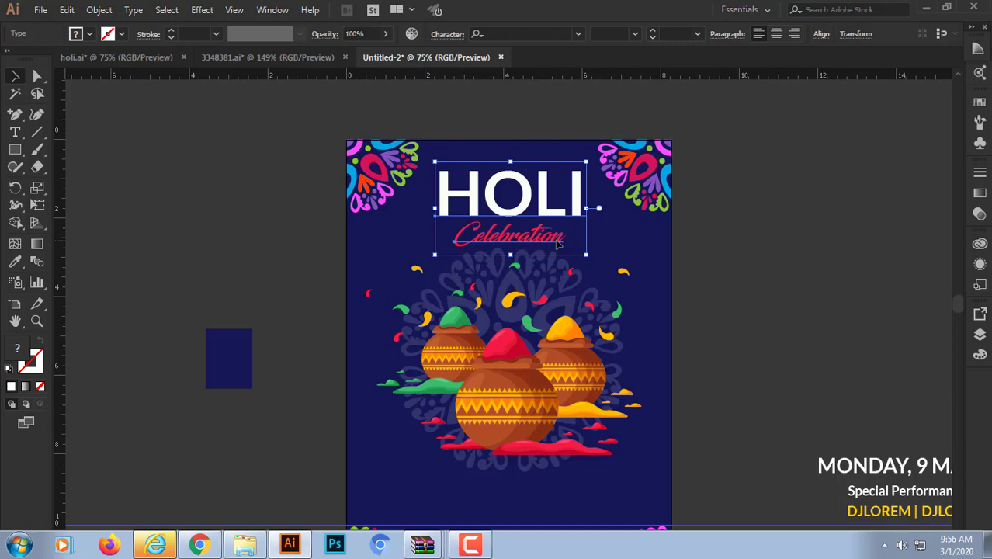
scroll(556, 245, down, 3)
click(742, 281)
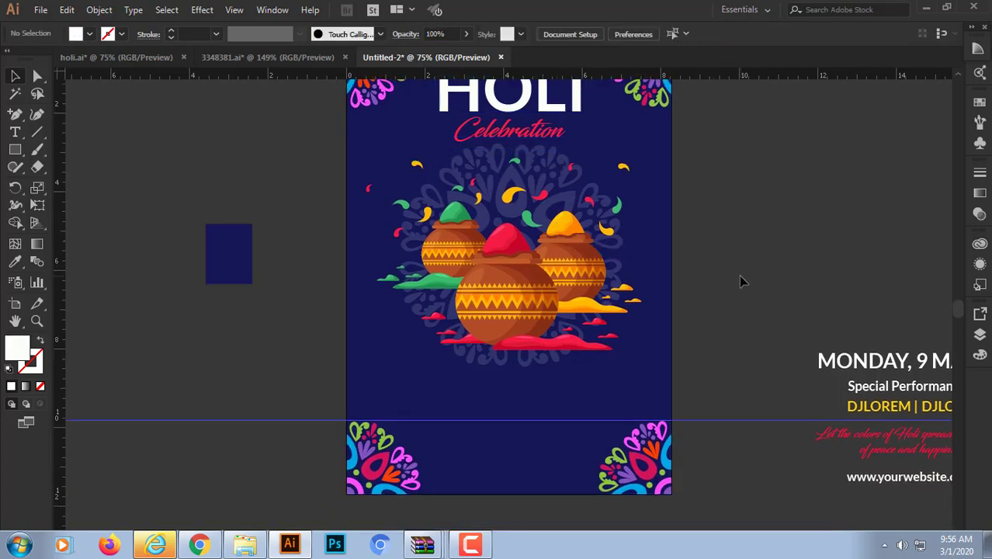
Move the date, performer, slogan and website texts together onto the artboard below the powder pots
scroll(850, 354, up, 2)
scroll(850, 354, down, 2)
click(875, 362)
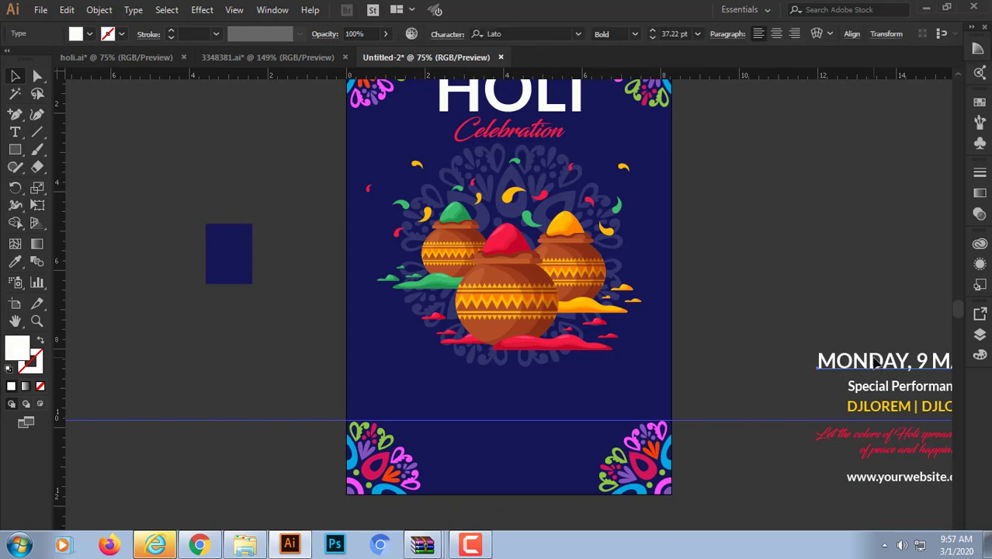
shift+click(887, 409)
shift+click(891, 438)
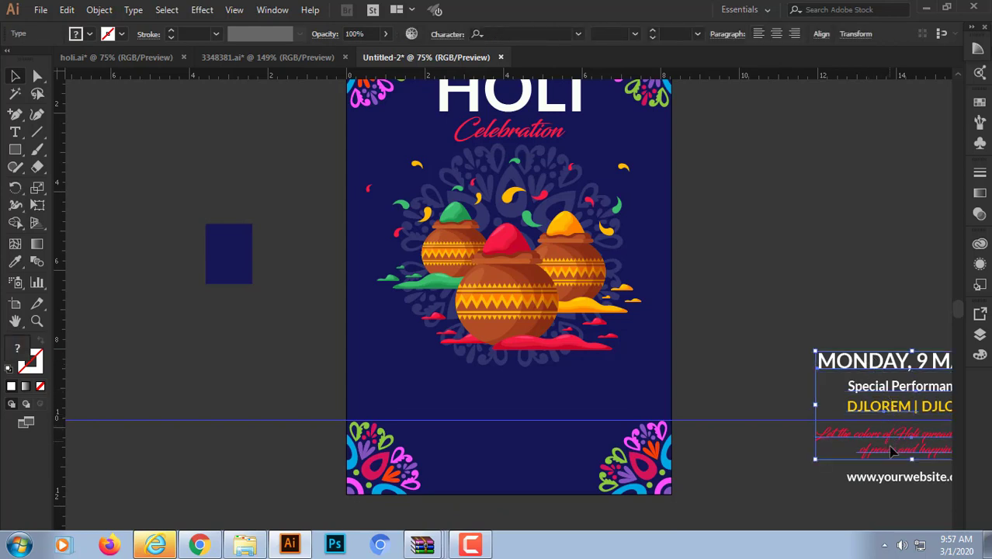
shift+click(922, 477)
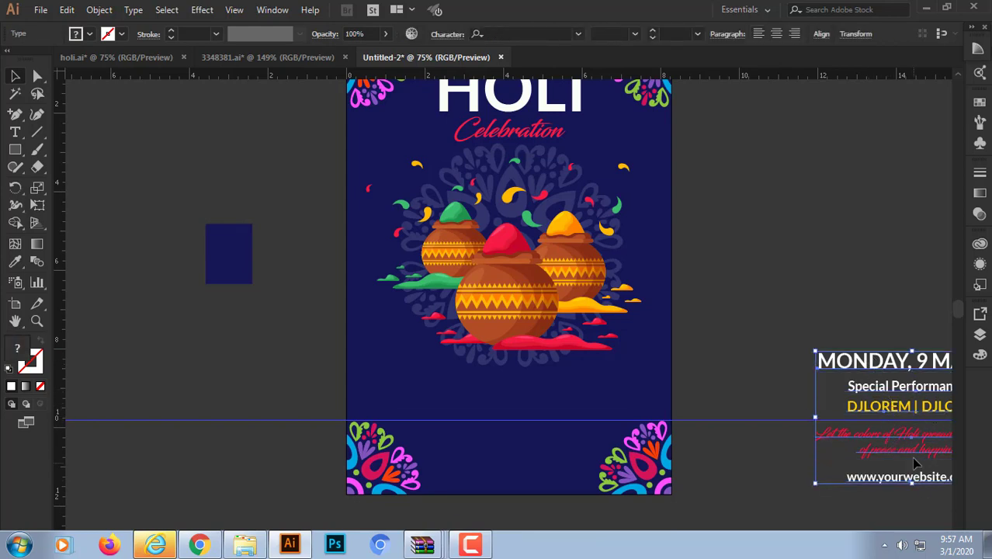
drag(918, 441, 518, 434)
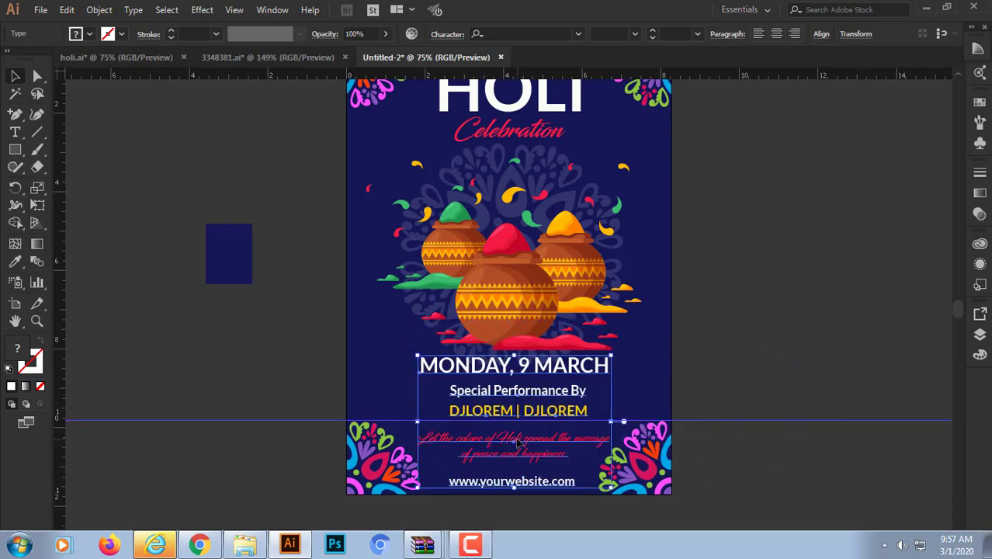
Scale the event details text block down slightly, nudge it lower between the bottom corner mandalas, and deselect it
drag(611, 486, 606, 485)
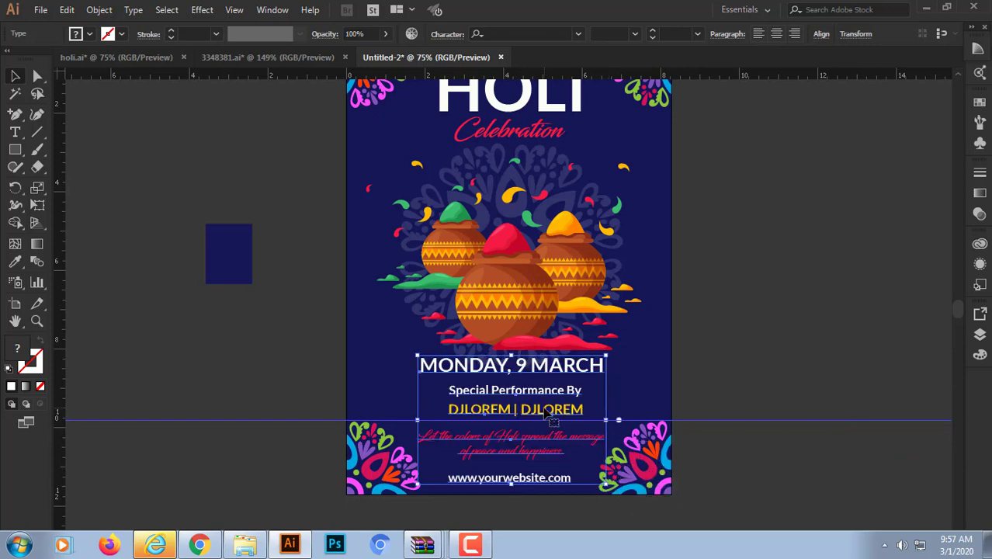
drag(553, 420, 552, 419)
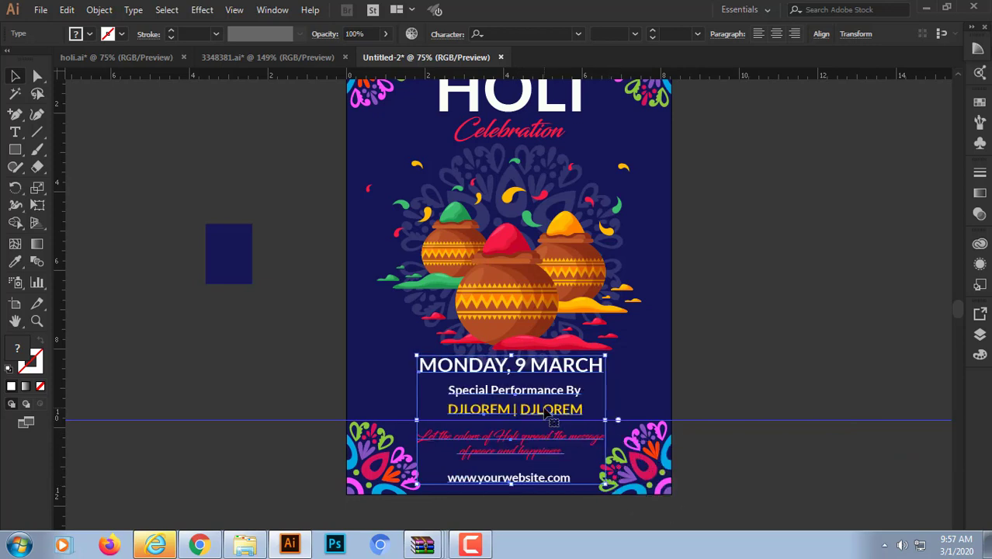
key(Down)
key(Down)
key(Down)
key(Down)
key(Down)
key(Down)
key(Down)
key(Down)
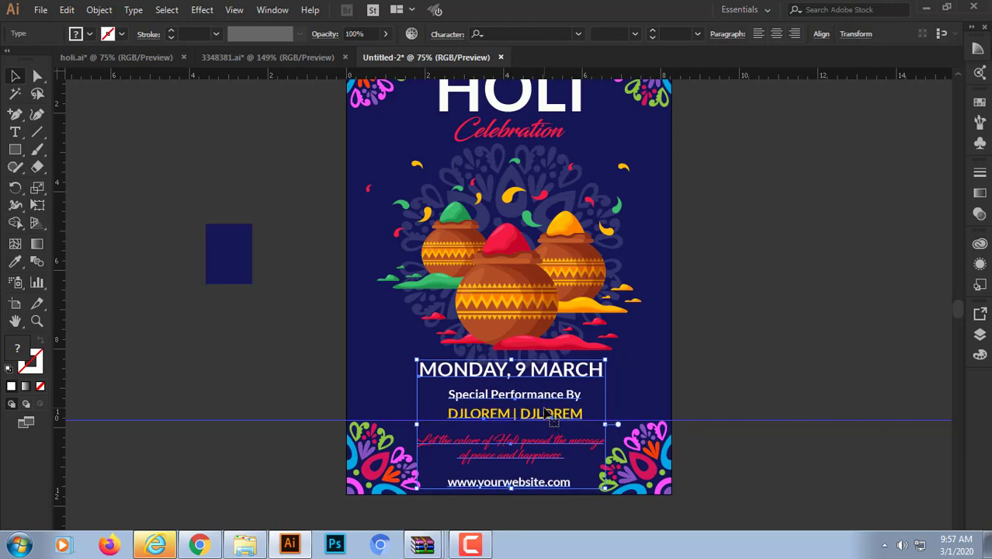
click(730, 316)
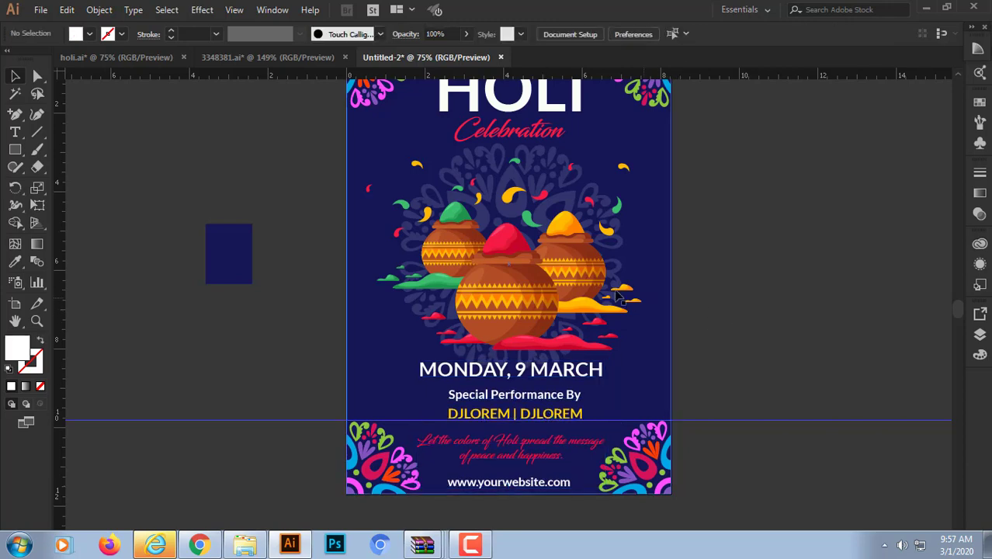
Move the powder pots group slightly up and enlarge it proportionally to nearly the artboard's width
click(525, 271)
drag(525, 271, 524, 268)
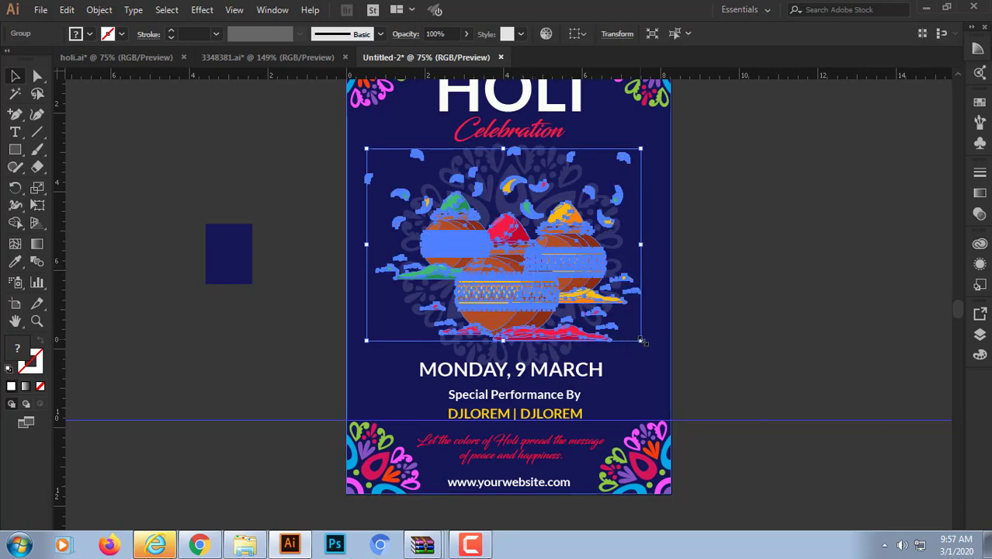
mouse_move(640, 340)
mouse_down()
mouse_move(665, 350)
mouse_move(655, 349)
mouse_up()
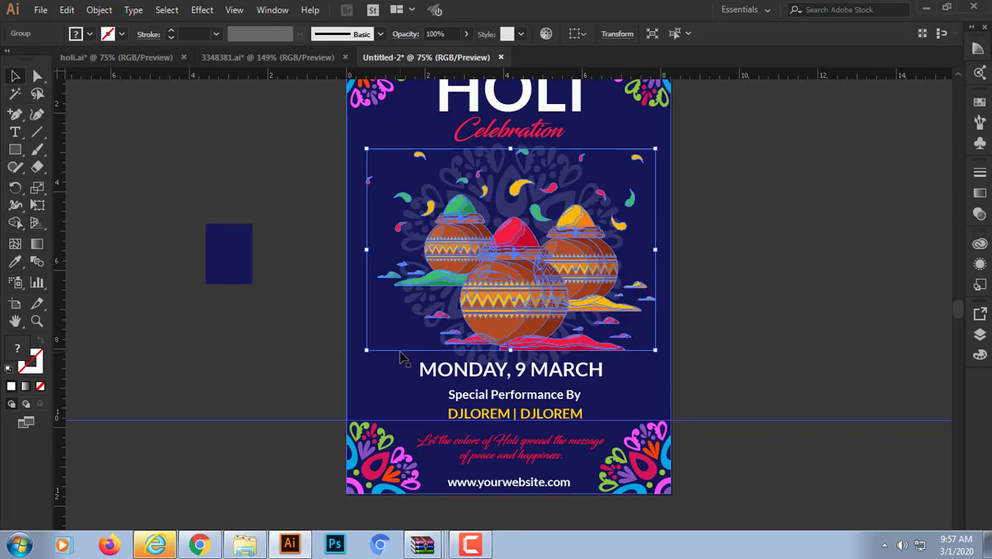
Centre the enlarged powder pots group horizontally on the artboard, nudge it slightly up from the date text, and deselect it
key(shift+Left)
key(shift+Left)
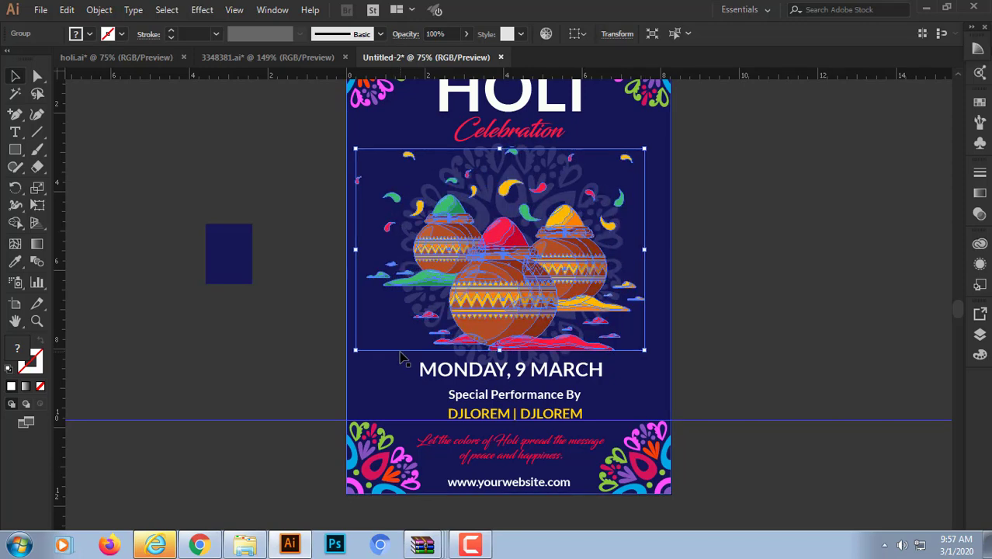
key(Right)
key(Right)
key(Right)
key(Right)
key(Right)
key(Right)
key(Right)
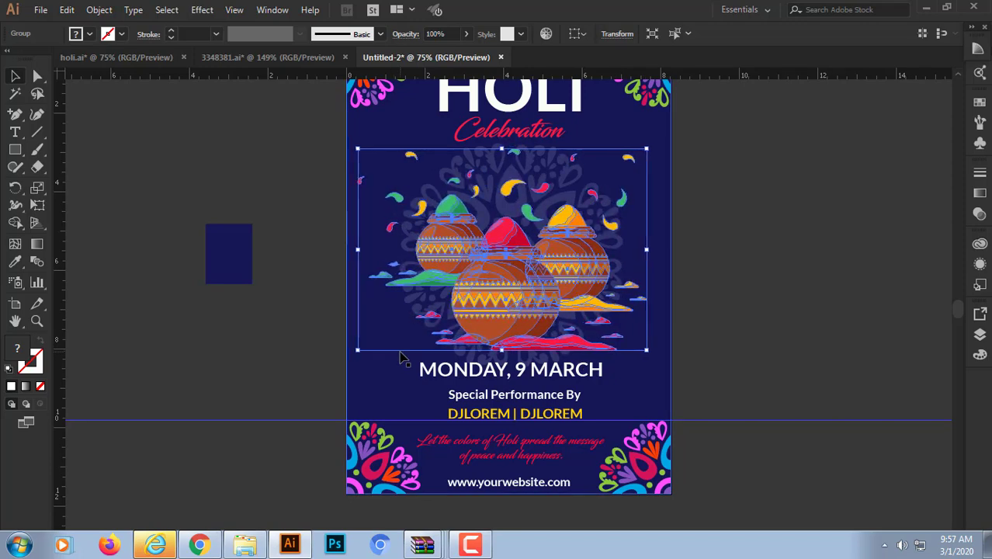
key(Right)
key(Right)
key(Up)
key(Up)
key(Up)
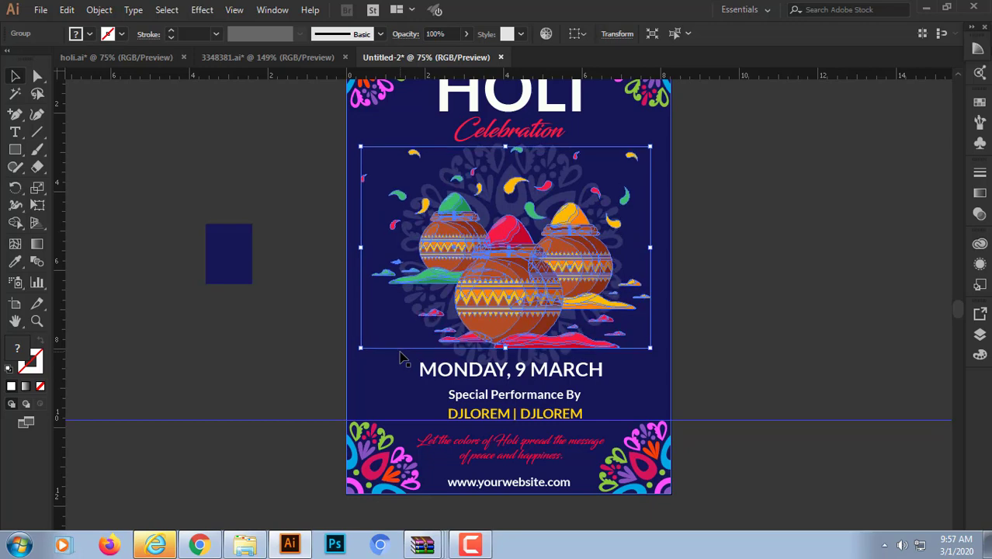
click(719, 365)
Nudge the faded mandala behind the pots slightly down and to the right, and deselect it
scroll(719, 365, up, 2)
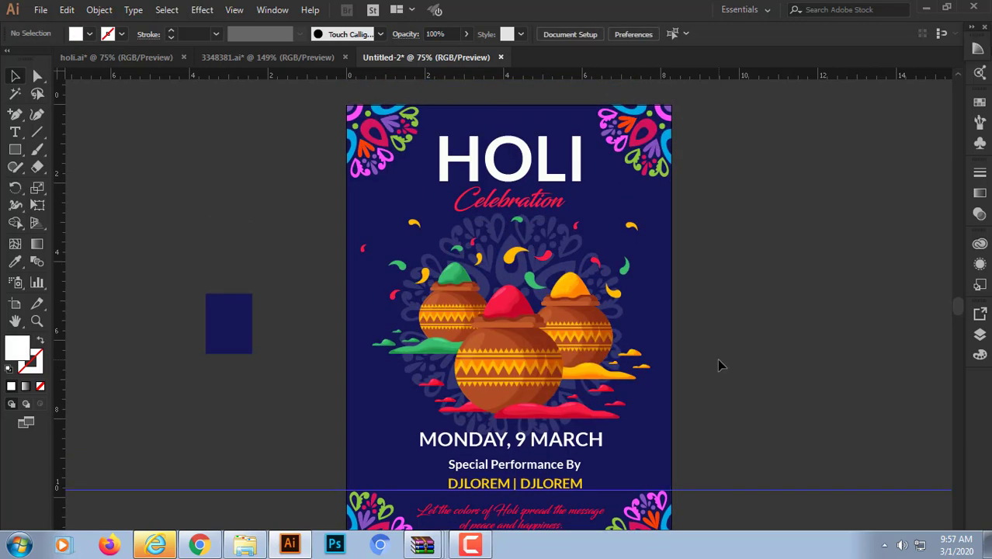
click(555, 233)
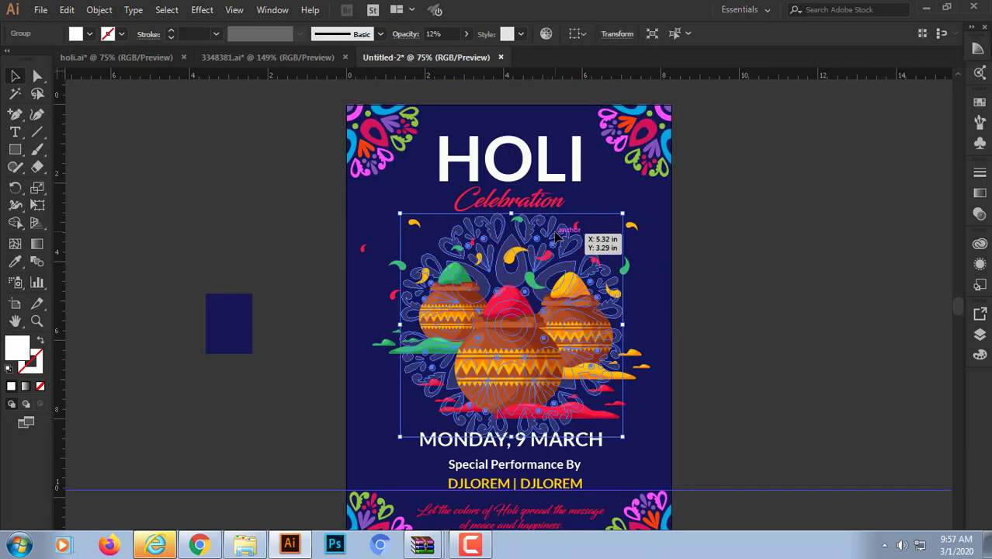
key(Down)
key(Down)
key(Down)
key(Down)
key(Down)
key(Down)
key(Down)
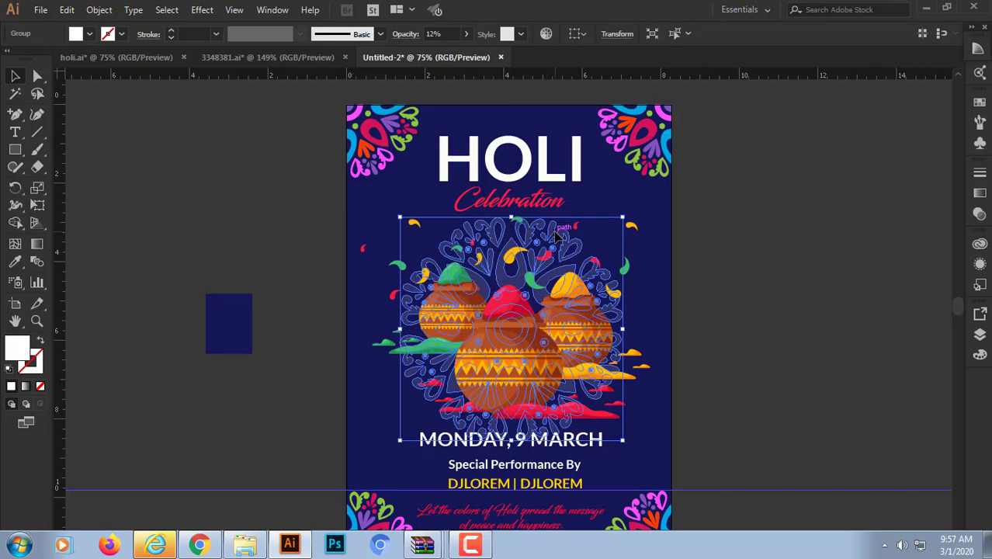
key(Right)
key(Right)
key(Right)
key(Down)
key(Down)
key(Down)
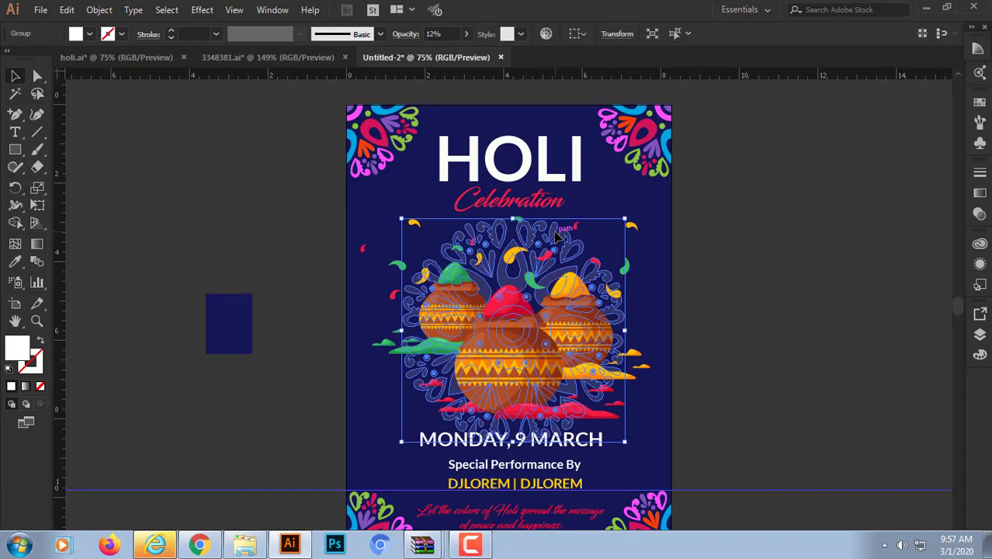
click(778, 254)
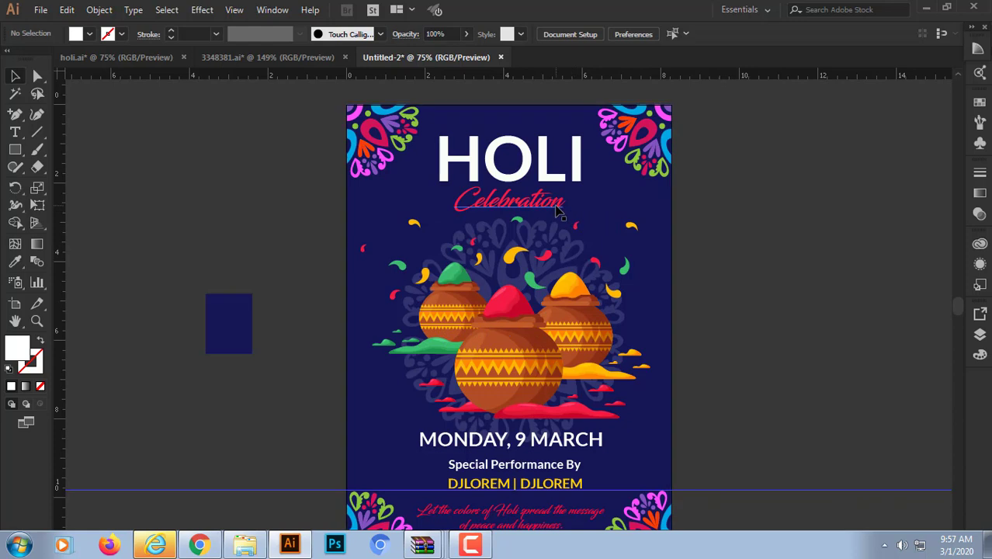
Review the whole flyer layout, including in full-screen mode fitted to the window, and return to the normal screen mode
scroll(773, 299, down, 2)
scroll(746, 327, down, 1)
scroll(746, 327, up, 1)
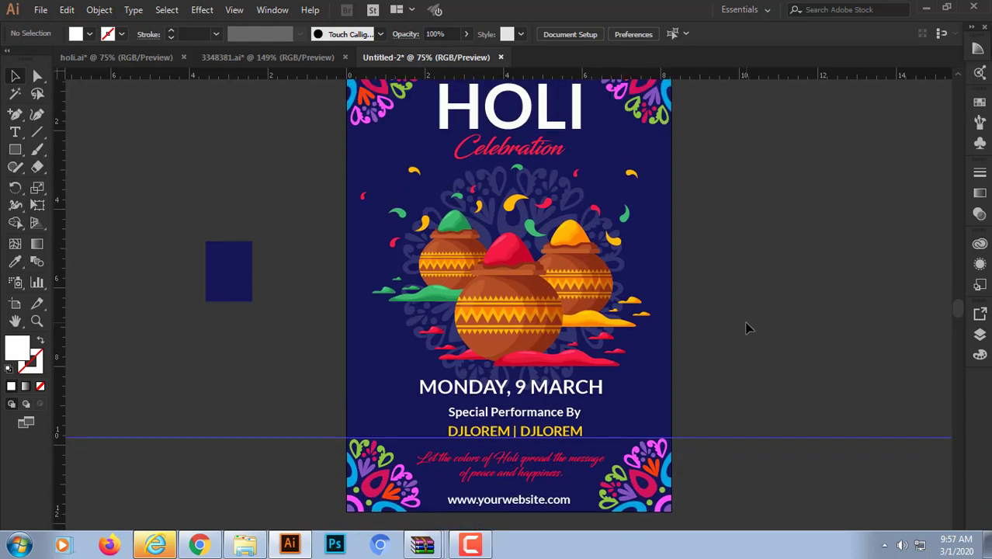
scroll(746, 327, down, 1)
scroll(750, 299, up, 1)
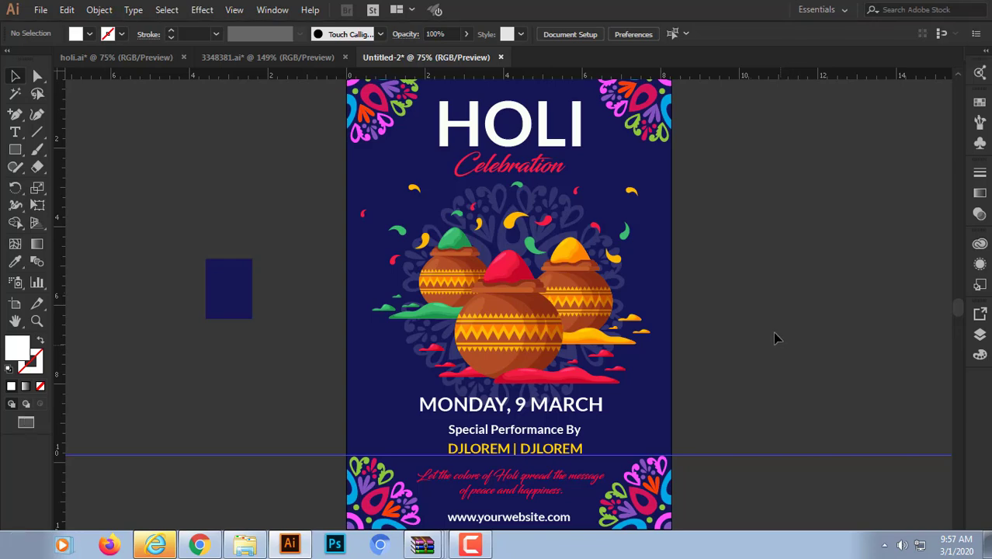
key(f)
key(f)
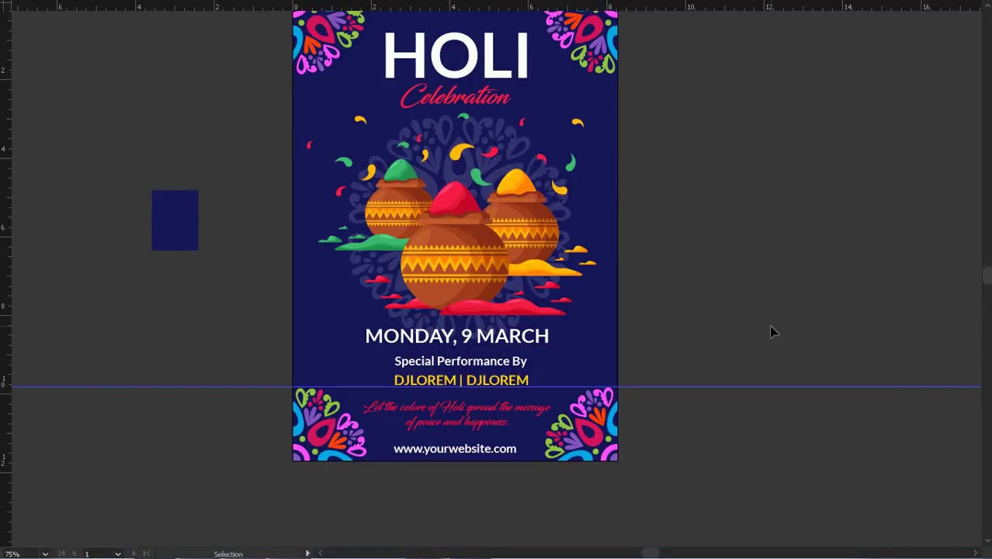
key(ctrl+0)
scroll(773, 331, up, 2)
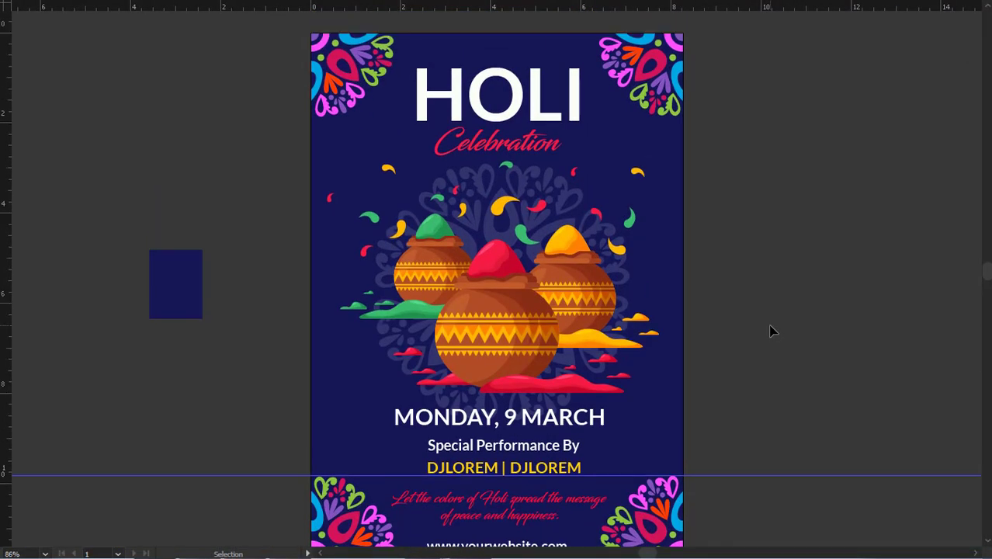
scroll(771, 332, down, 2)
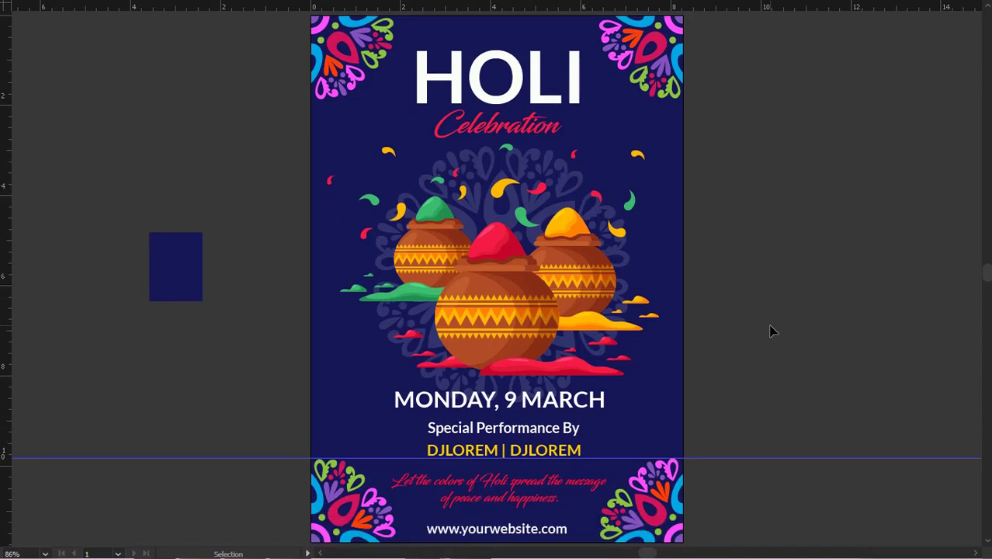
scroll(773, 332, down, 1)
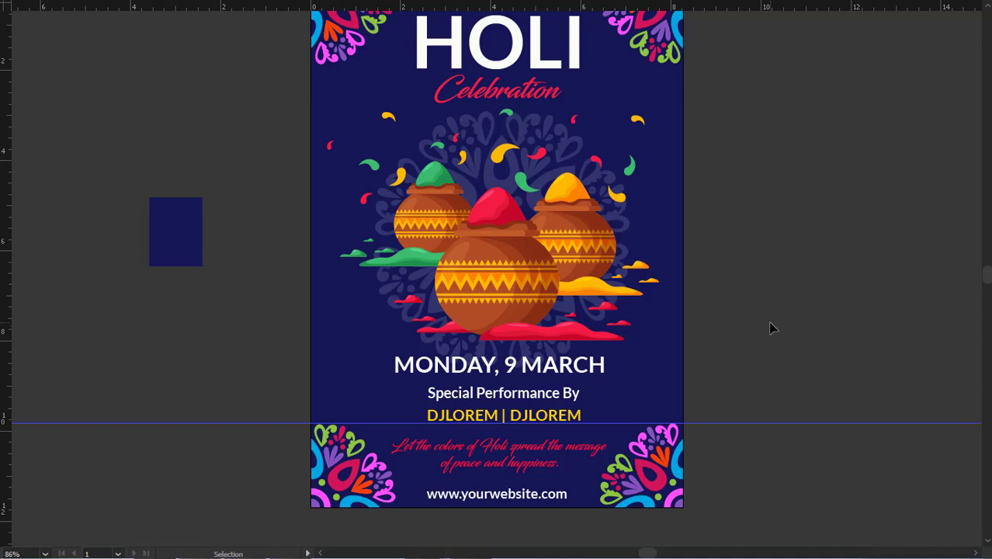
key(f)
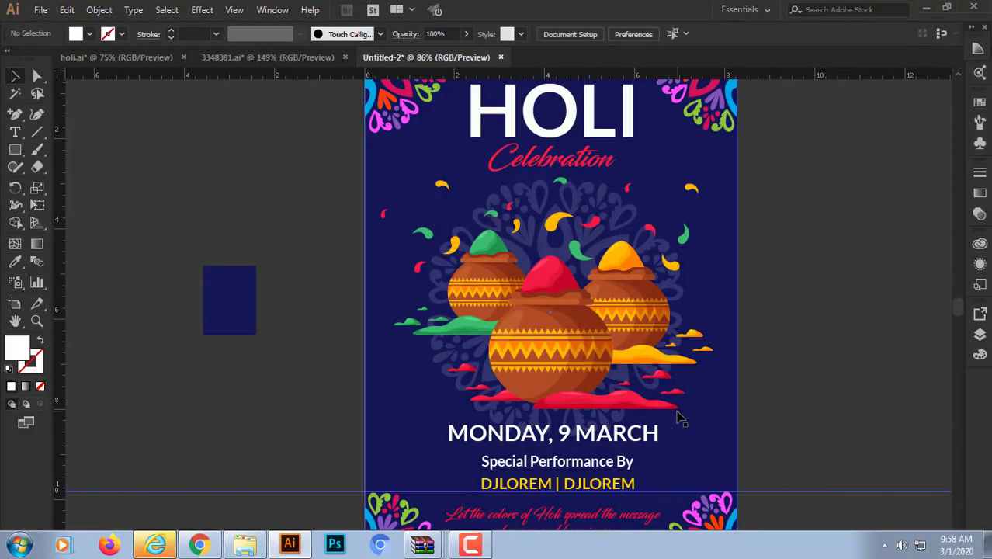
Nudge the "Special Performance By" line slightly up towards the date text and deselect it
scroll(575, 388, down, 1)
click(568, 396)
key(Up)
key(Up)
key(Up)
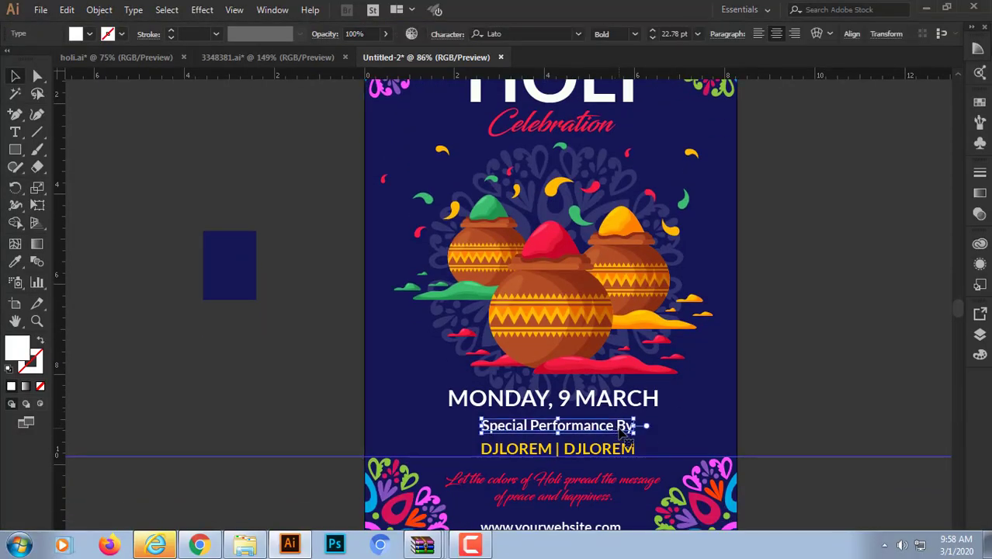
scroll(742, 394, up, 2)
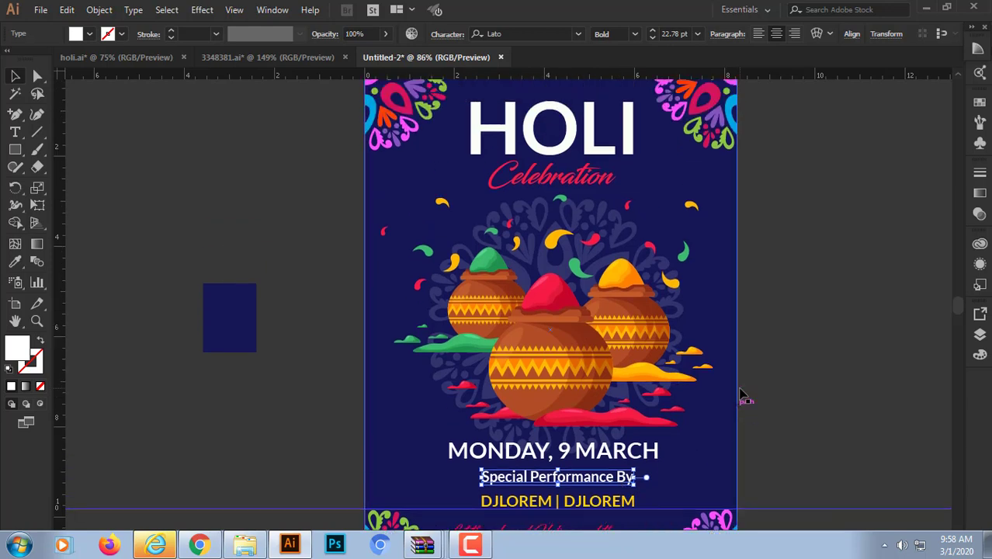
click(613, 177)
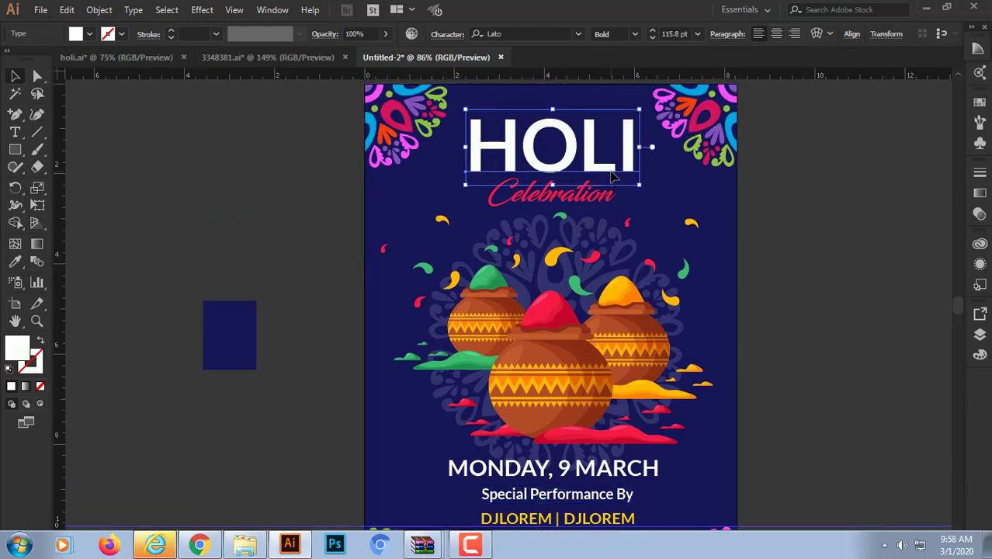
click(827, 293)
Apply a Multiply drop shadow to the HOLI title with 50% opacity, 0.1 in offsets and 0.07 in blur, and deselect it
scroll(827, 293, up, 2)
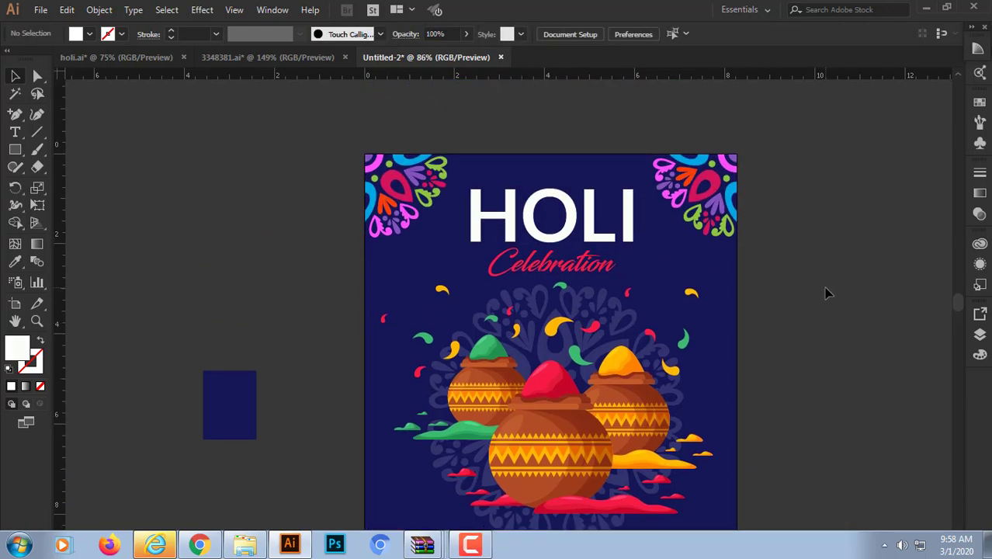
click(619, 247)
scroll(816, 300, up, 1)
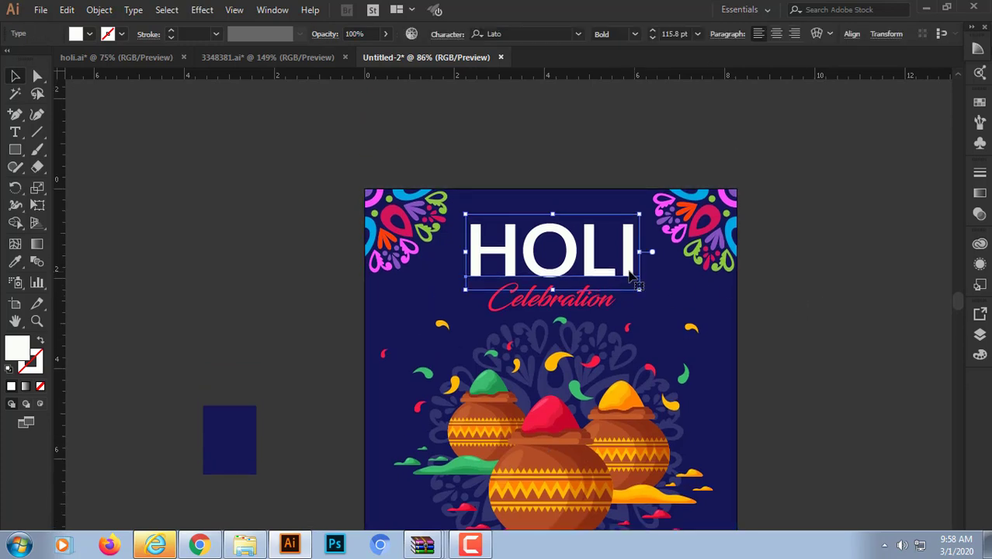
click(233, 10)
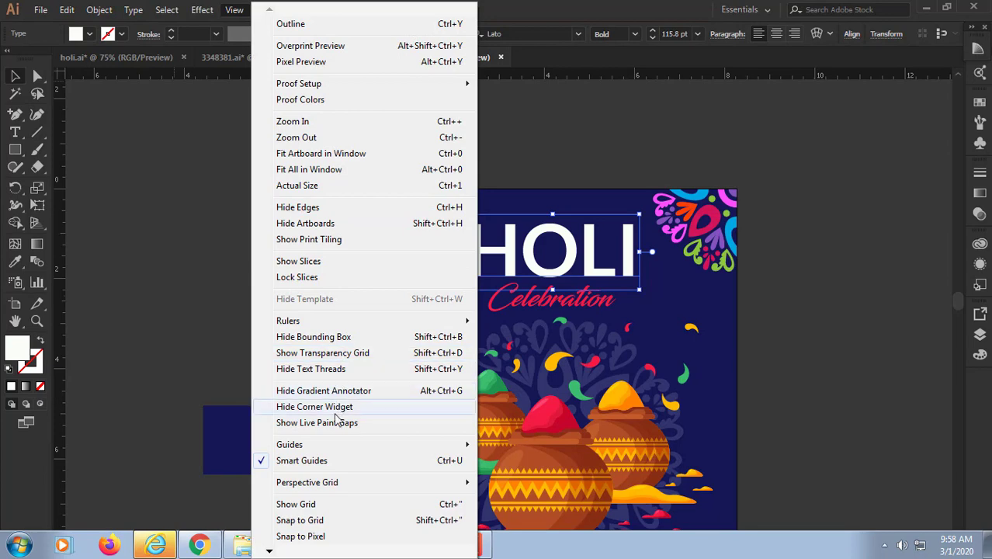
click(235, 10)
click(202, 10)
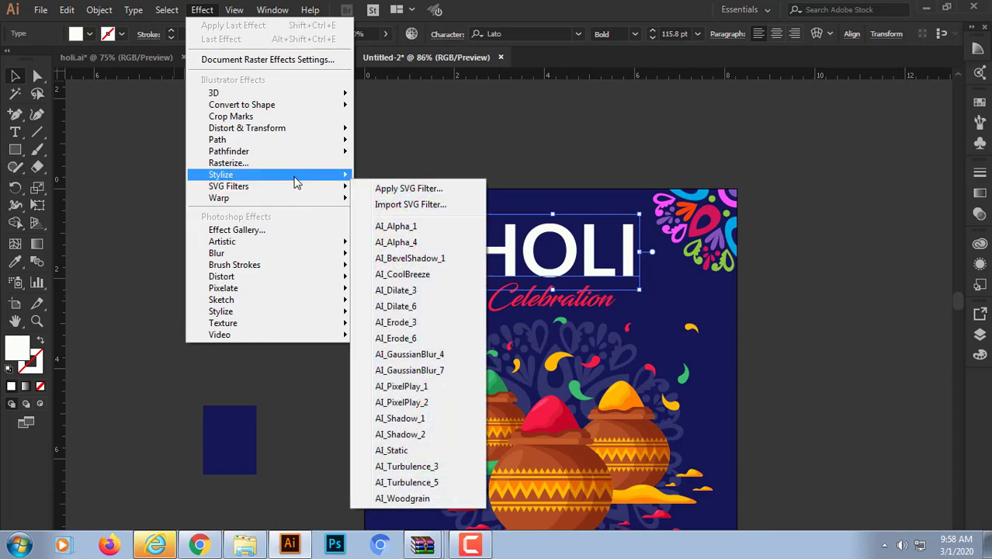
mouse_move(308, 176)
click(426, 177)
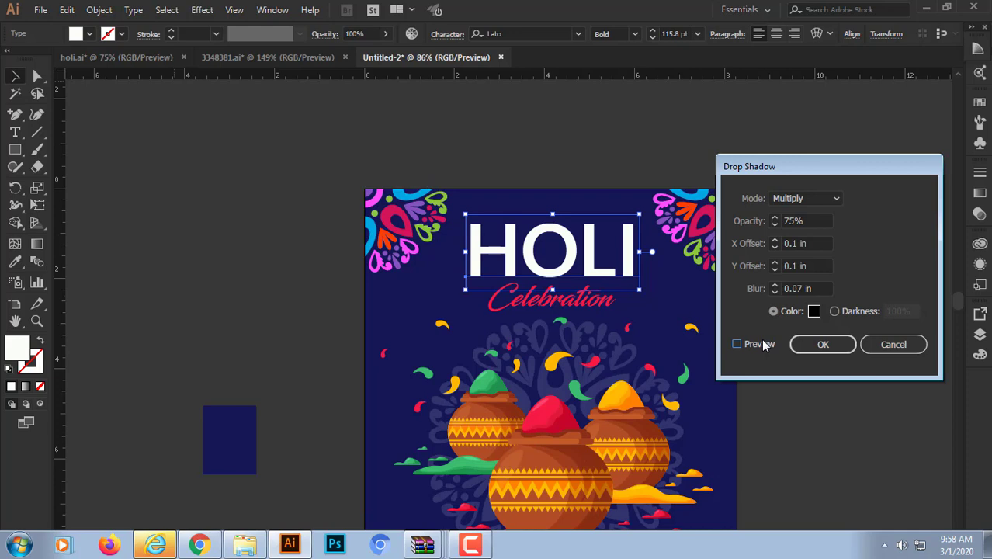
click(737, 344)
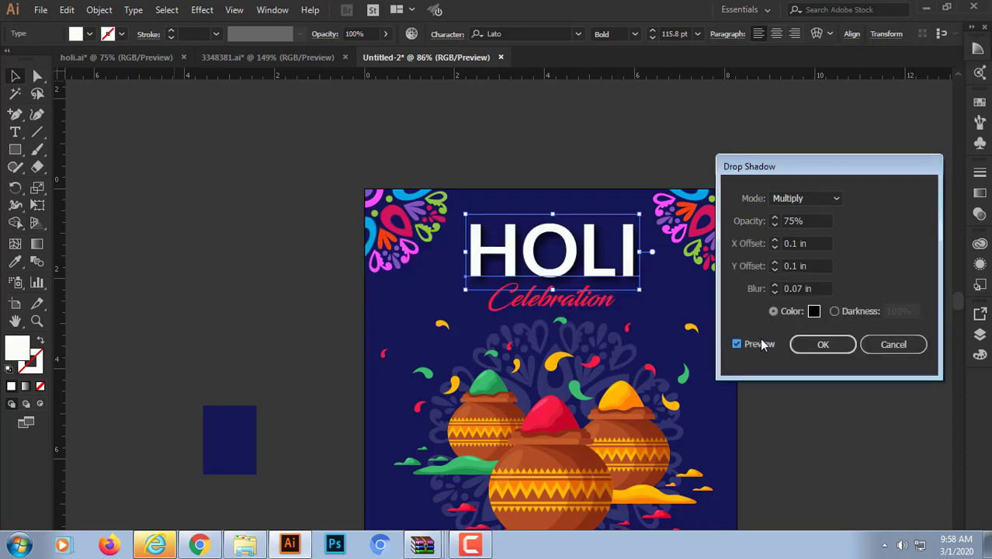
drag(808, 221, 787, 222)
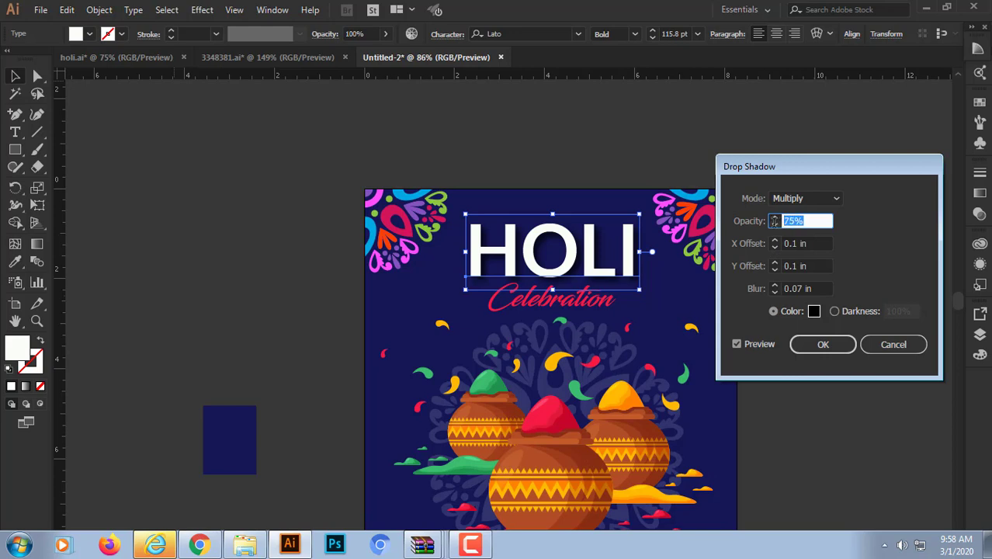
text(50)
click(762, 342)
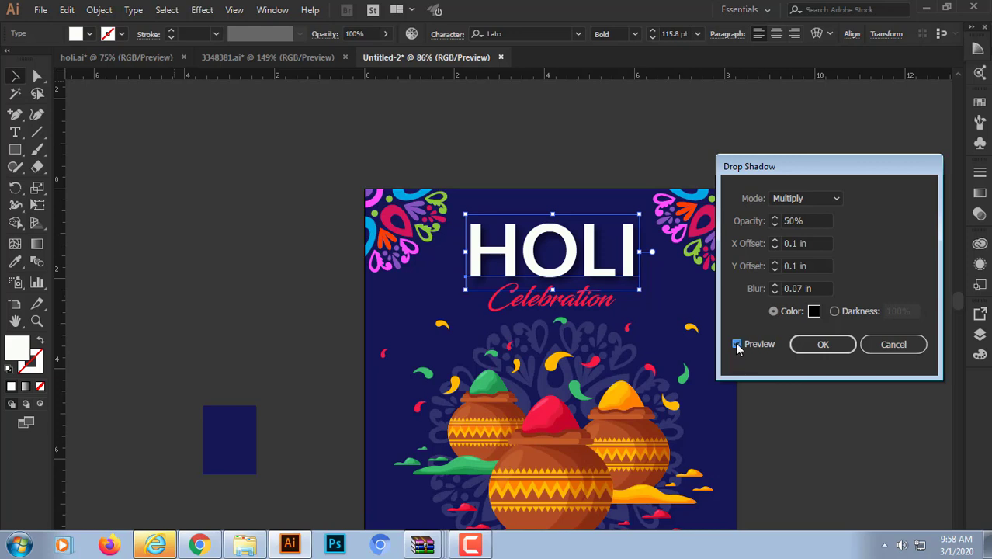
click(823, 344)
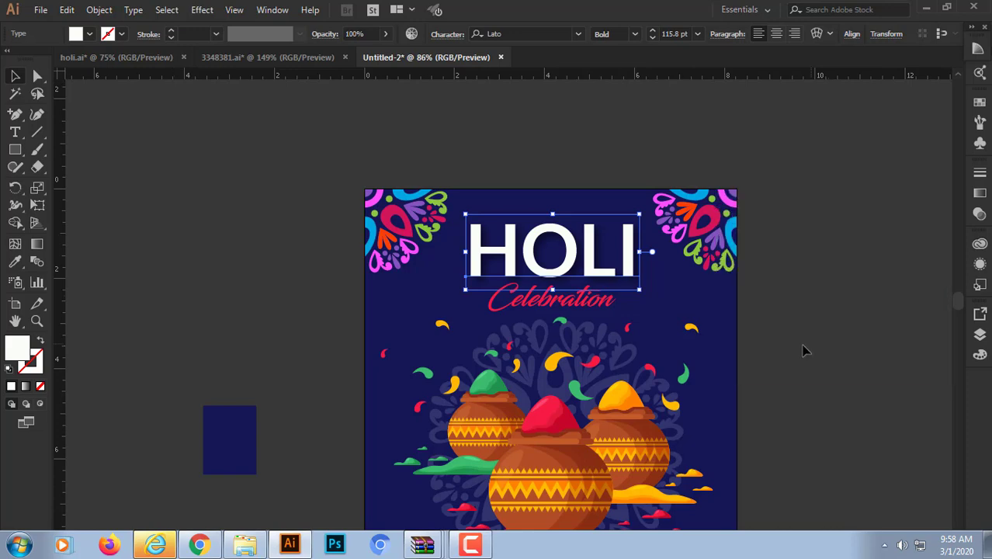
click(797, 355)
Inspect the HOLI title's shadow, the Celebration subtitle and the rest of the flyer layout
scroll(798, 356, down, 1)
scroll(796, 356, down, 4)
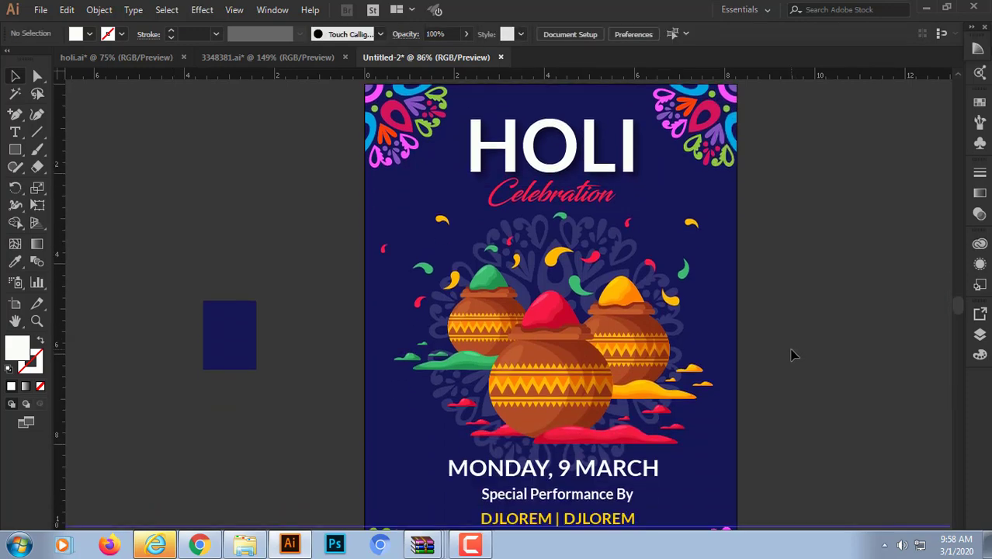
scroll(792, 355, up, 4)
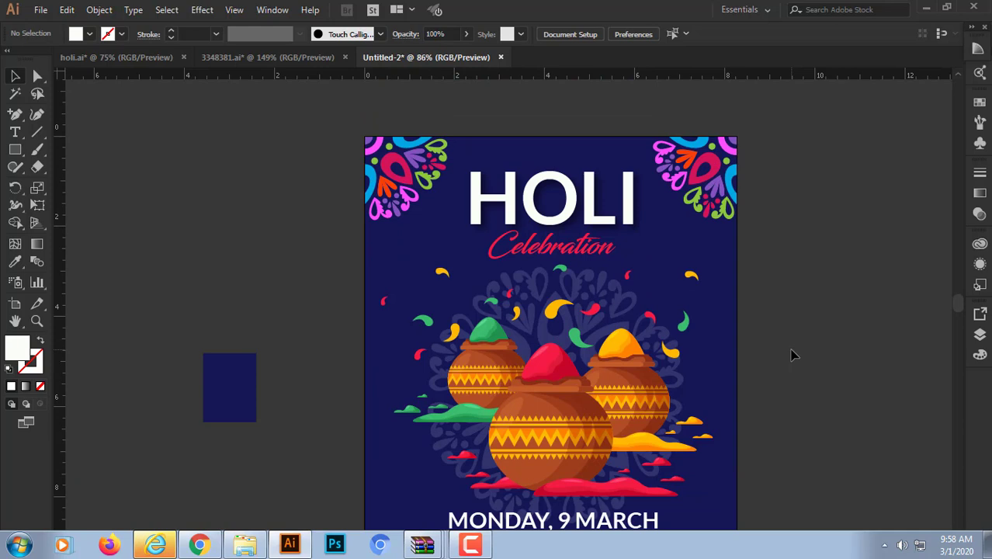
click(610, 225)
click(749, 273)
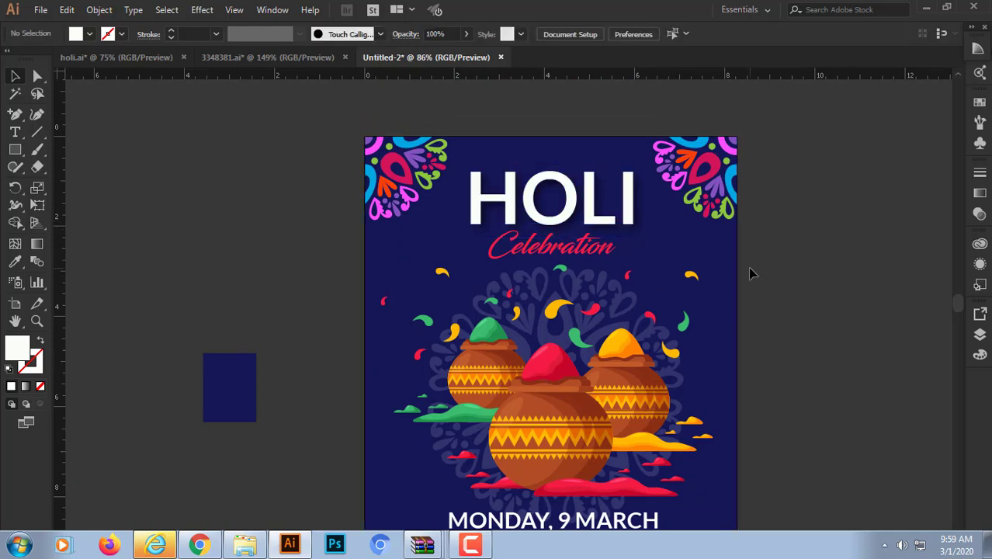
scroll(749, 272, down, 2)
click(605, 204)
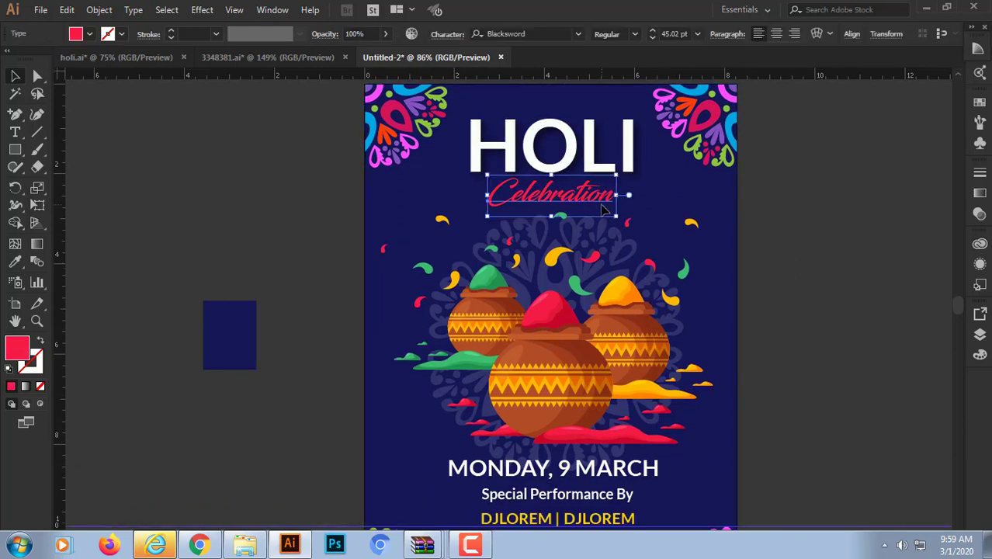
scroll(629, 166, down, 4)
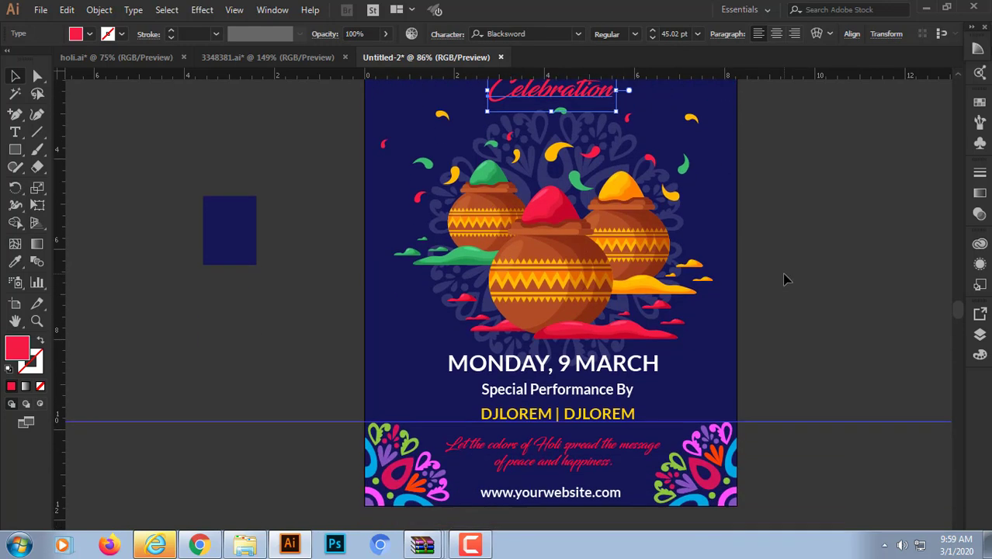
Move the date, "Special Performance By" and DJLOREM lines slightly down together and enlarge them proportionally a little
click(617, 364)
shift+click(579, 390)
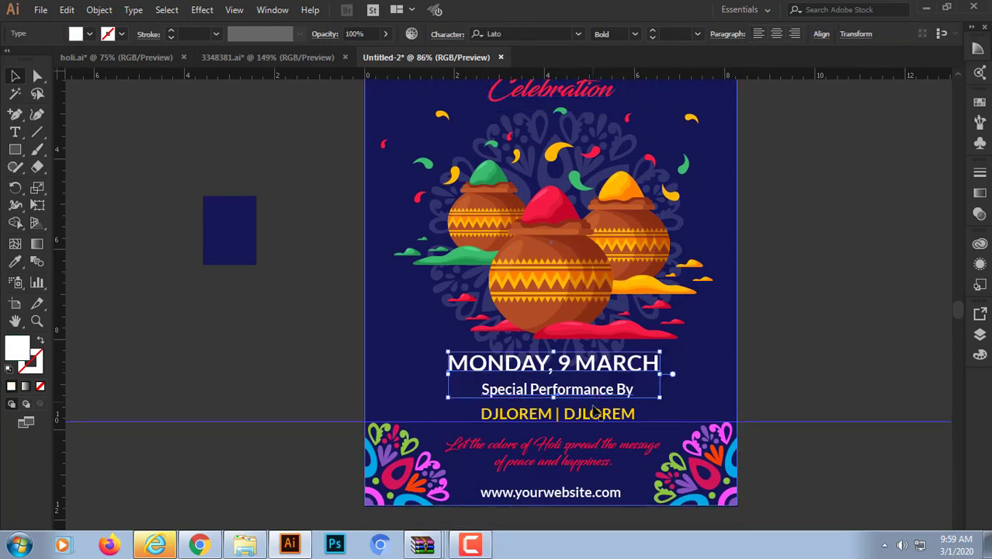
shift+click(549, 415)
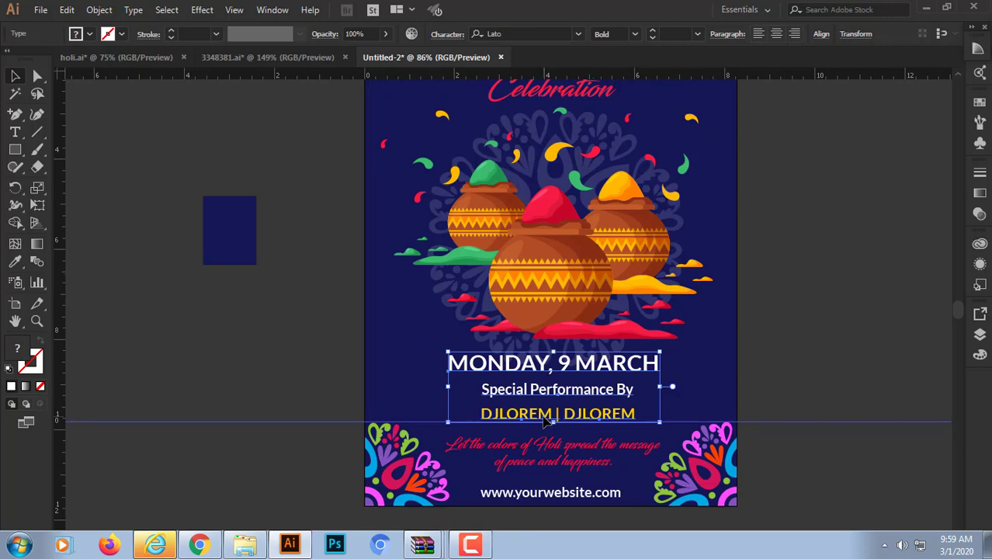
key(shift+Down)
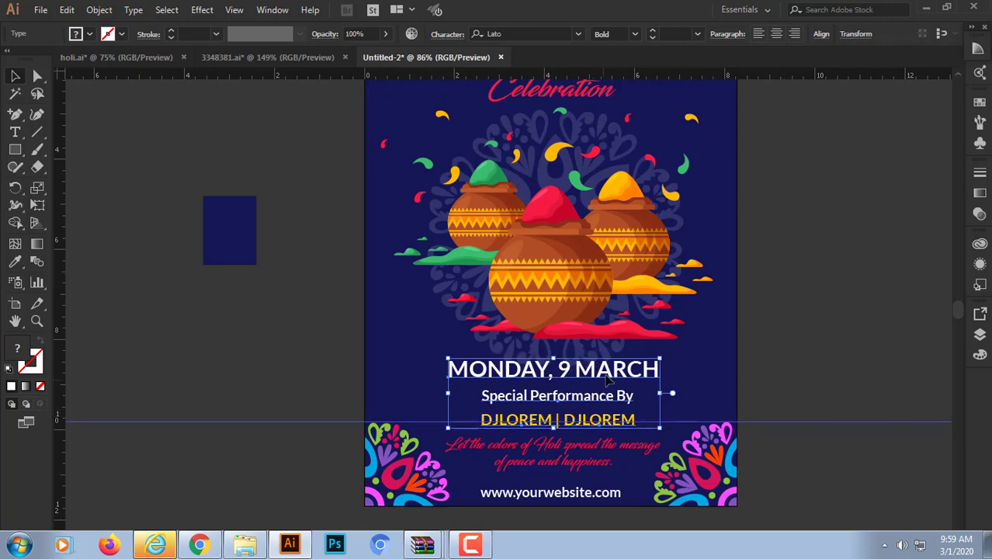
drag(660, 358, 679, 352)
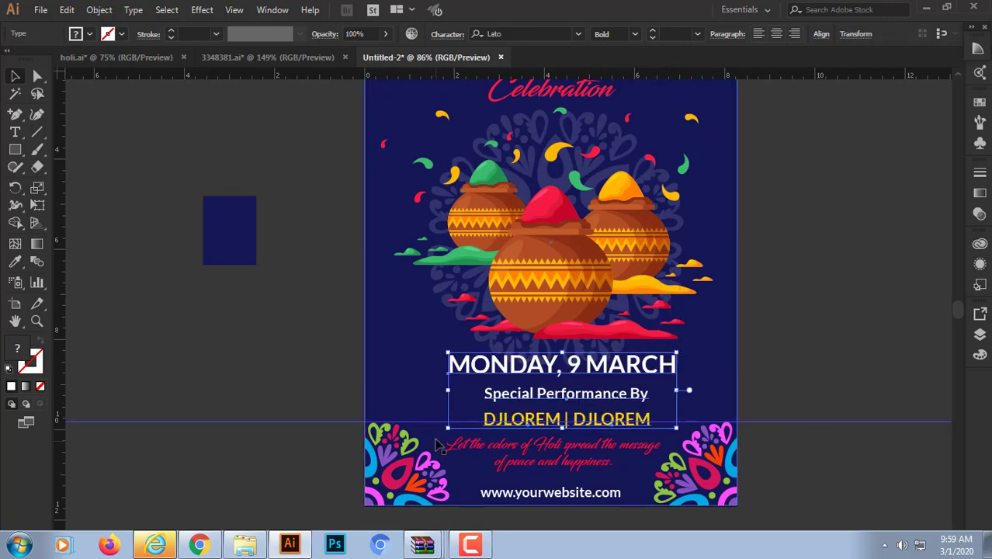
Nudge the enlarged event text lines down and slightly left to recentre them on the flyer, and deselect them
key(shift+Down)
key(Left)
key(Left)
key(Left)
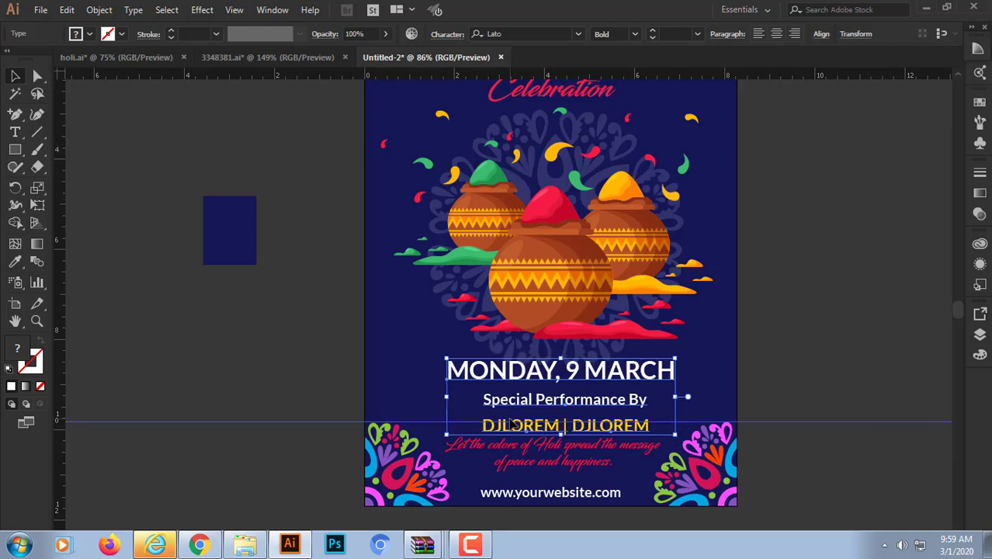
key(Left)
key(Left)
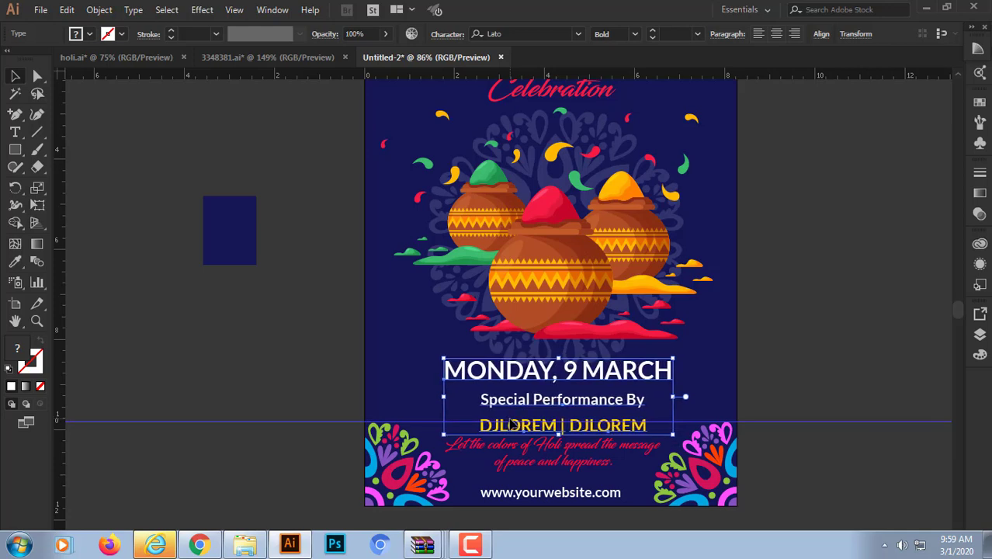
click(766, 343)
scroll(767, 345, up, 3)
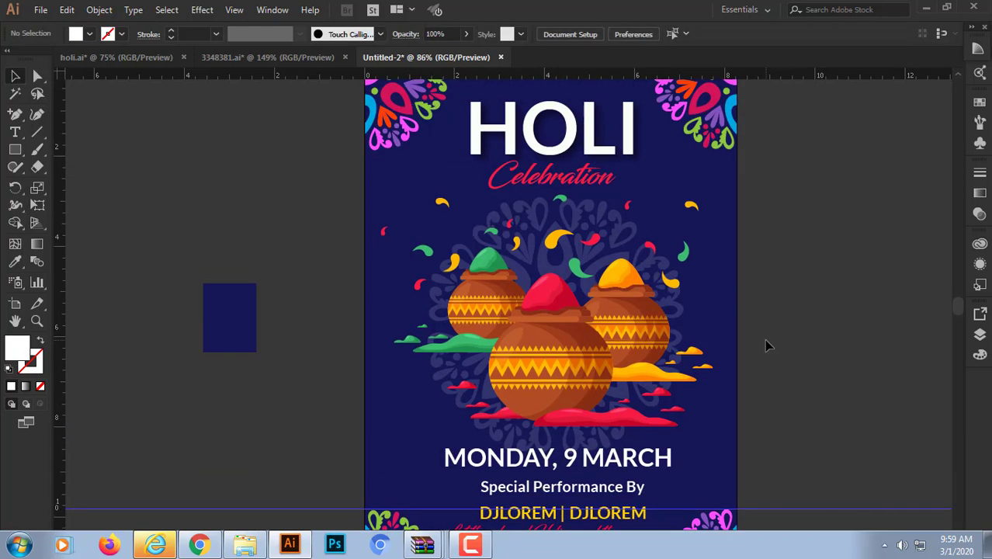
scroll(766, 345, up, 1)
scroll(767, 345, down, 5)
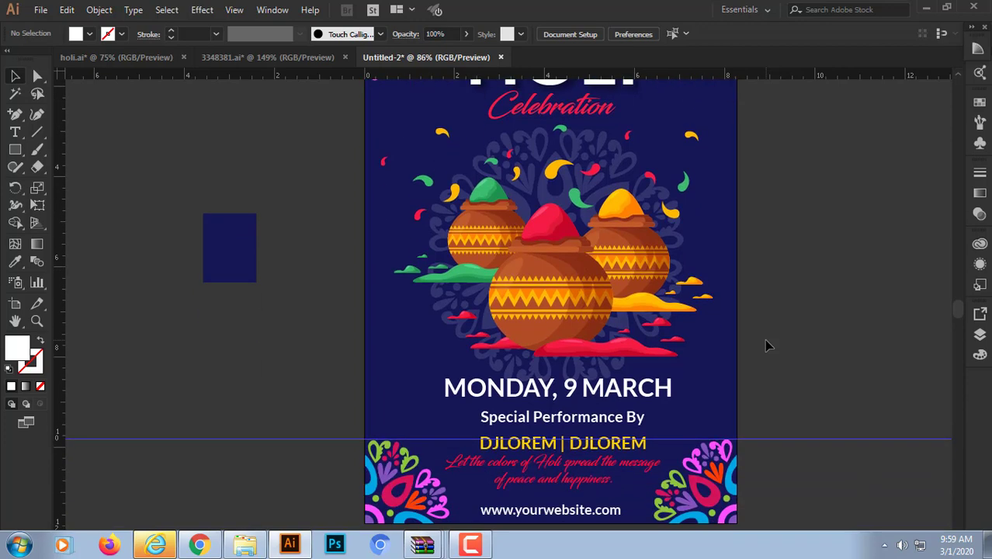
click(682, 241)
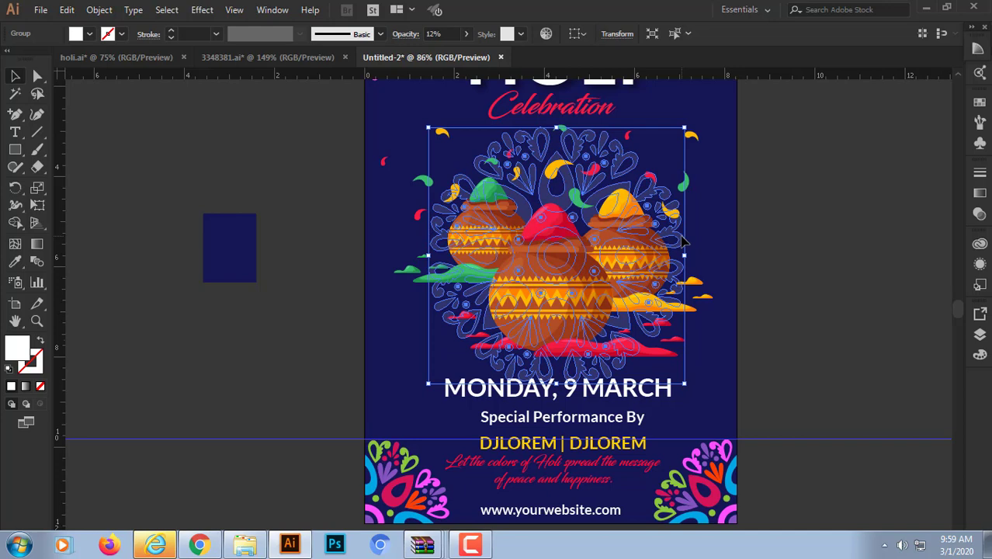
click(784, 251)
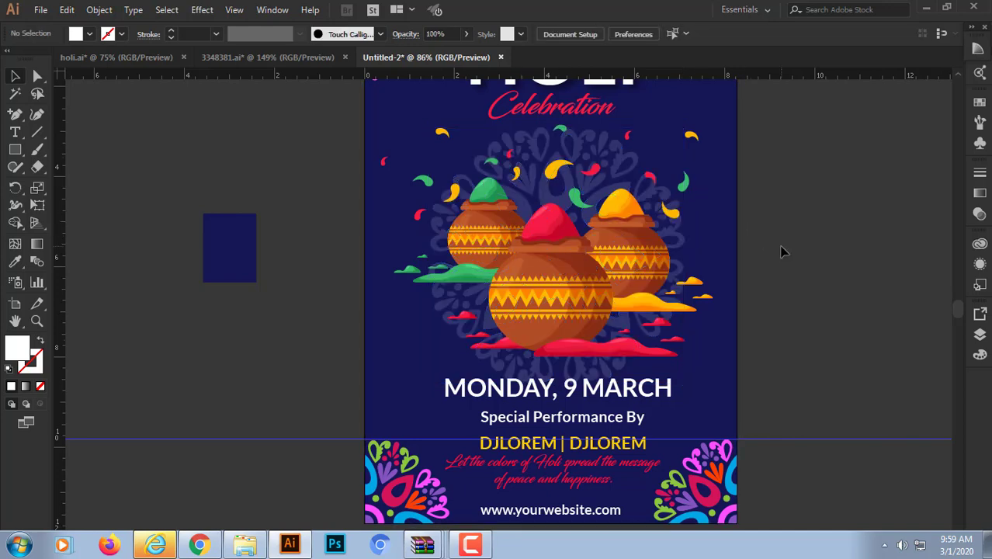
Tighten the event text by moving the date slightly down and the yellow DJLOREM line slightly up, and deselect it
click(665, 398)
drag(664, 396, 665, 399)
click(629, 448)
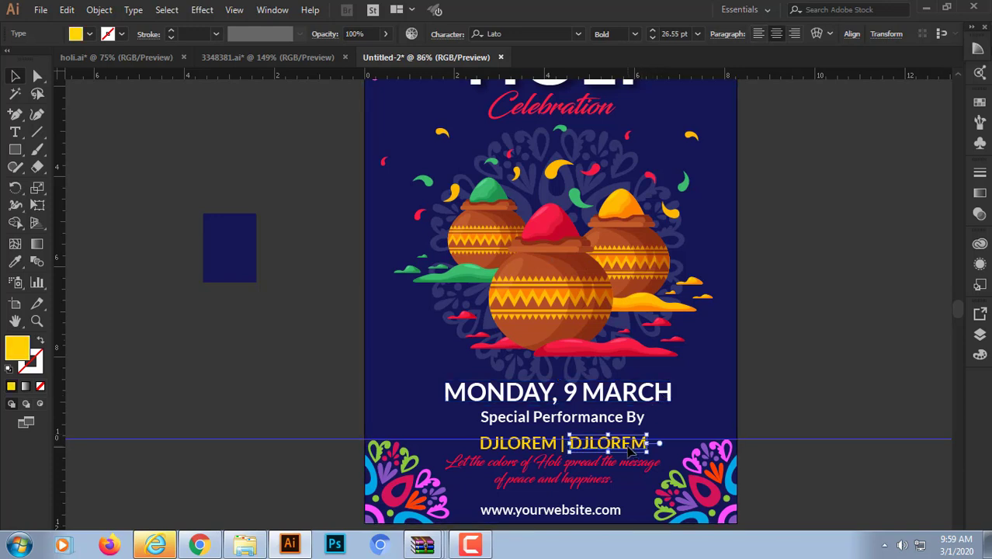
shift+click(535, 448)
key(Up)
key(Up)
key(Up)
key(Up)
key(Up)
key(Up)
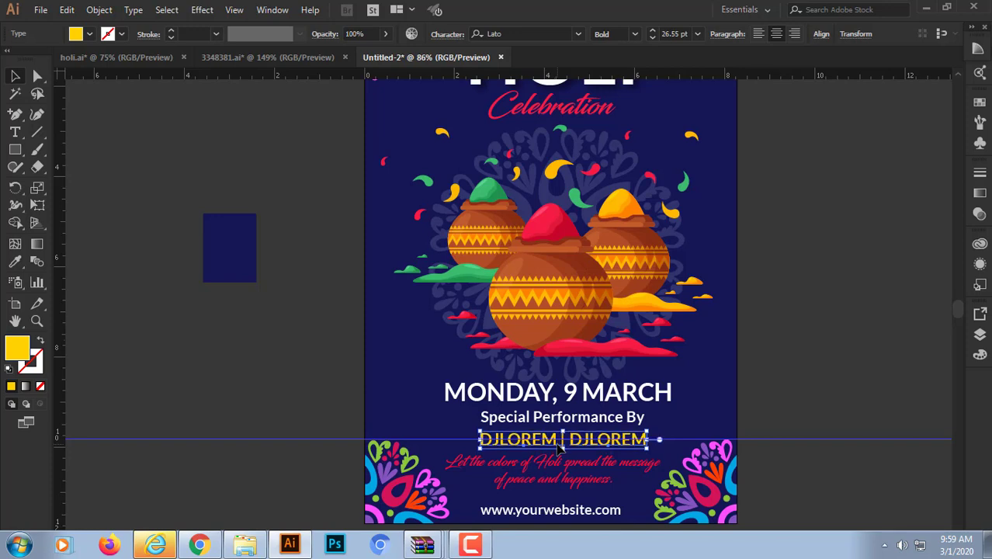
click(802, 387)
Nudge the red two-line Holi message slightly down, away from the DJLOREM line, and deselect it
click(581, 481)
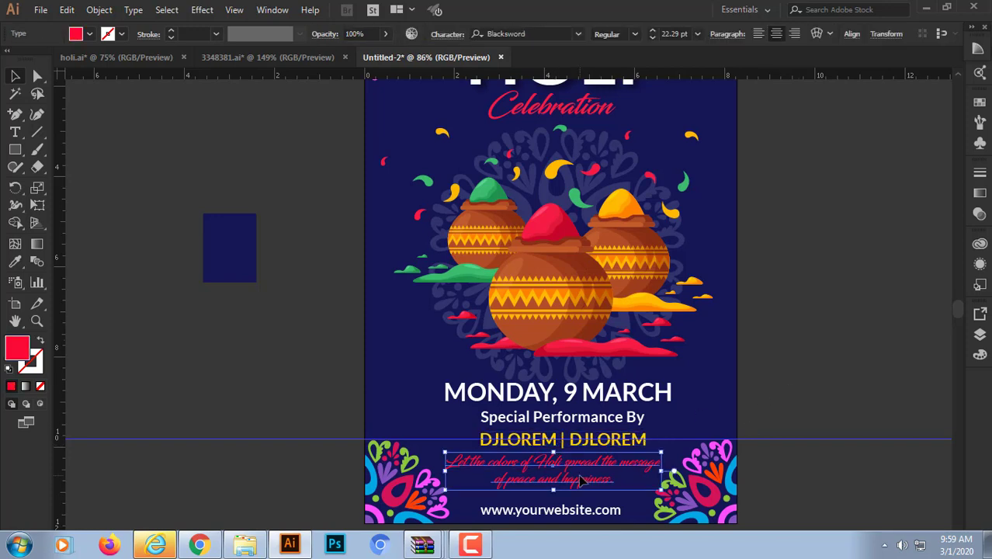
key(Down)
key(Down)
key(Down)
key(Down)
key(Down)
key(Down)
key(Down)
click(850, 339)
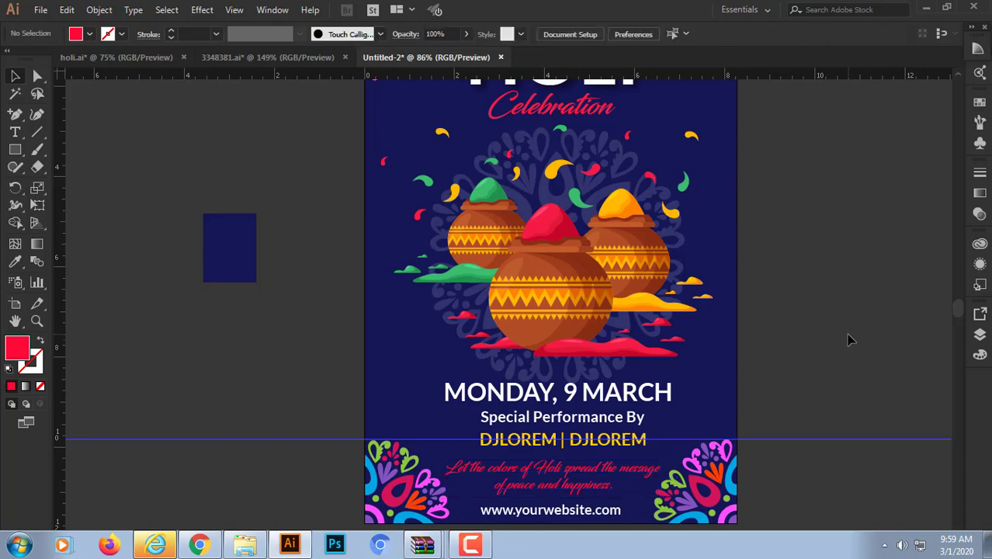
Switch to full-screen mode and scale the website address at the flyer's foot slightly down
scroll(850, 339, up, 5)
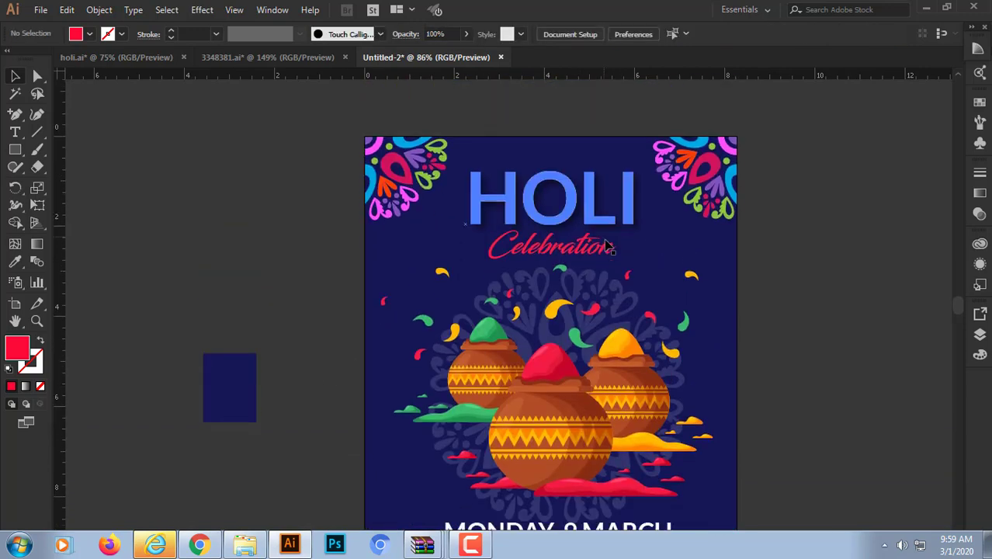
scroll(773, 293, down, 6)
key(f)
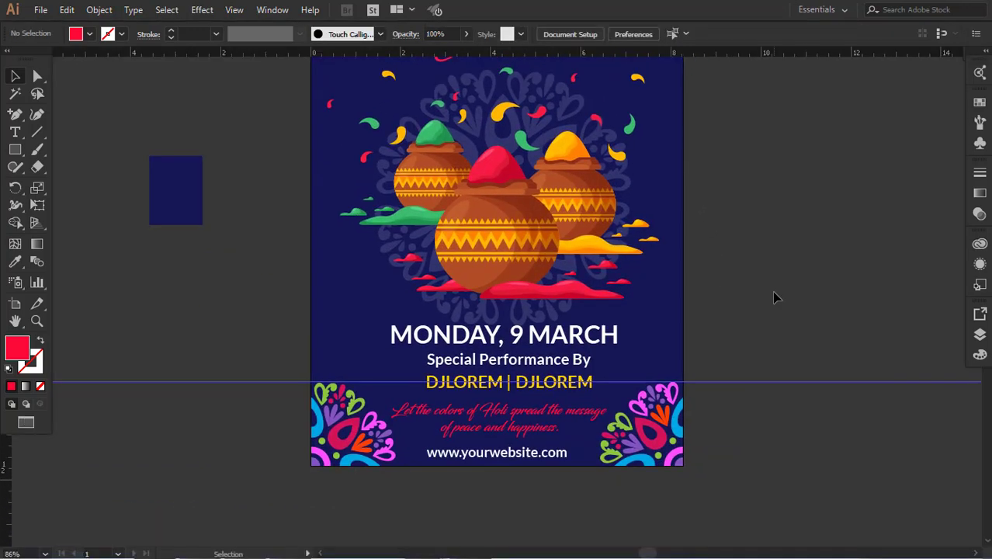
key(f)
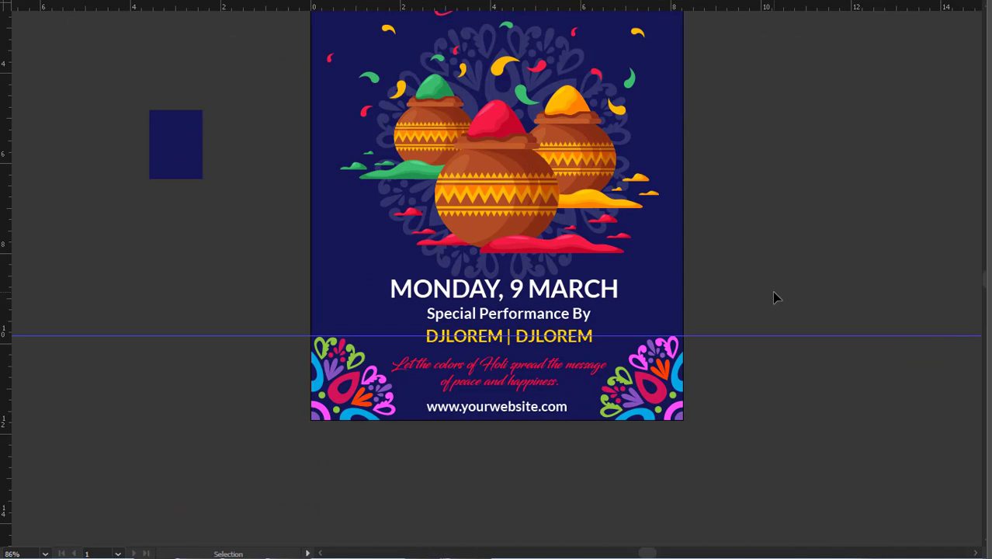
click(548, 410)
drag(426, 400, 427, 397)
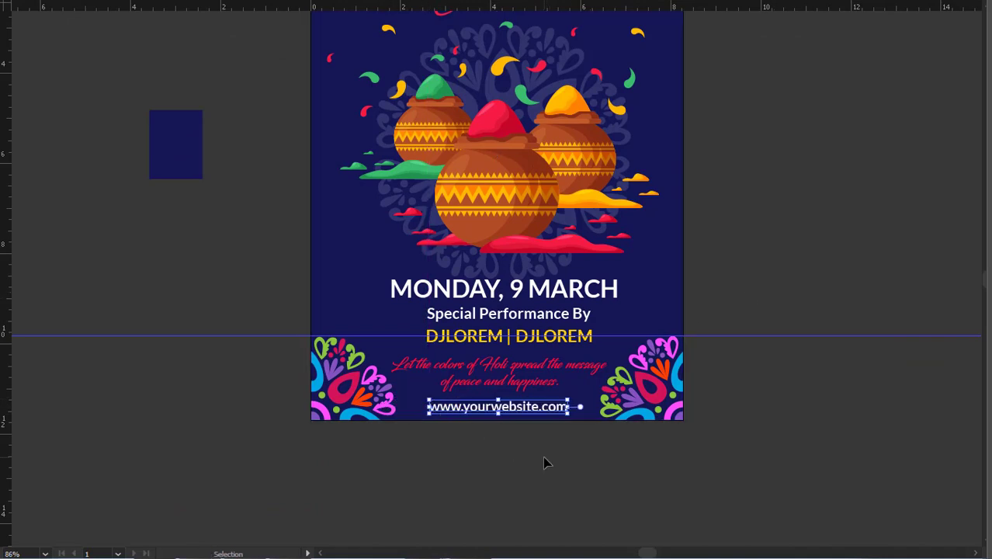
Group the HOLI title, Celebration subtitle, powder pots, faded mandala, event text lines and website address, and deselect the group
click(543, 461)
scroll(543, 461, up, 3)
scroll(546, 460, up, 3)
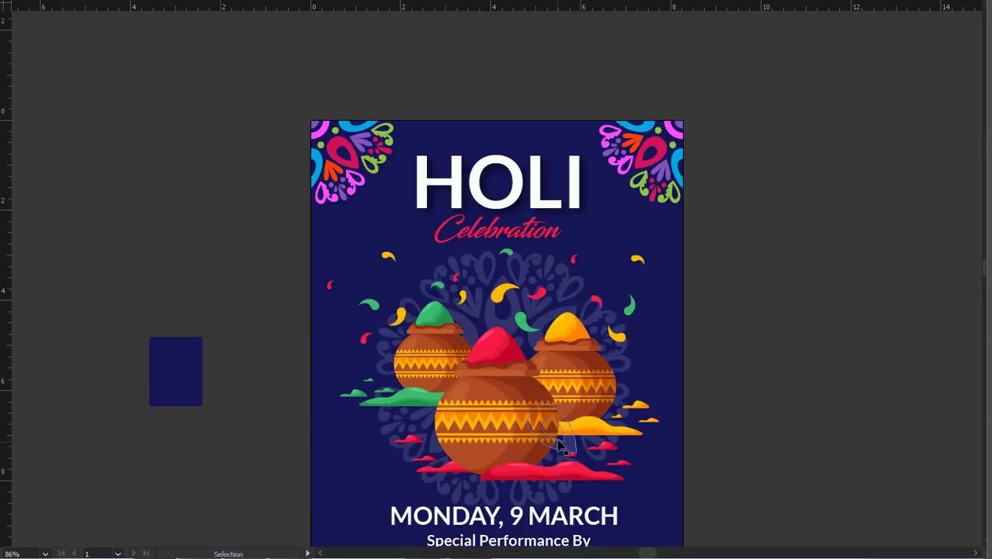
click(501, 198)
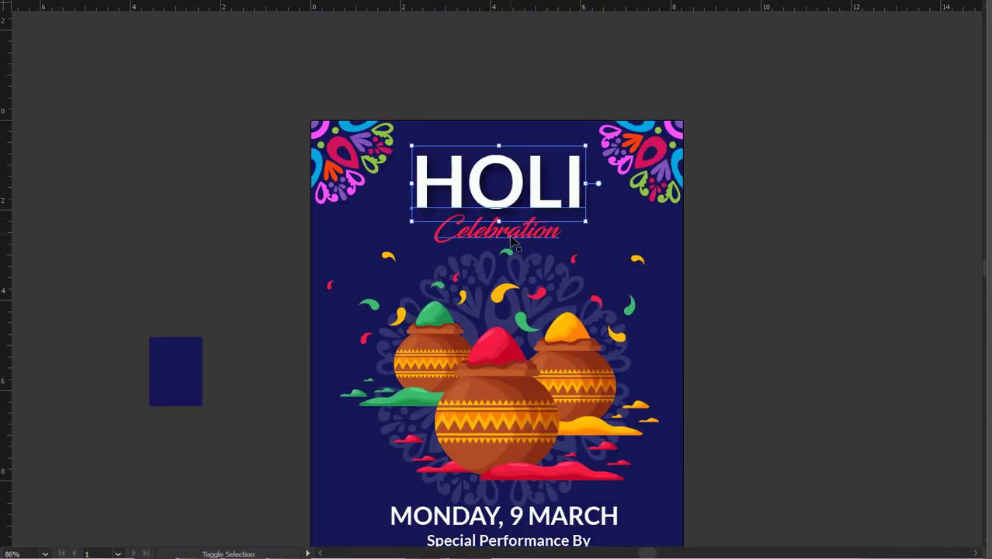
click(504, 392)
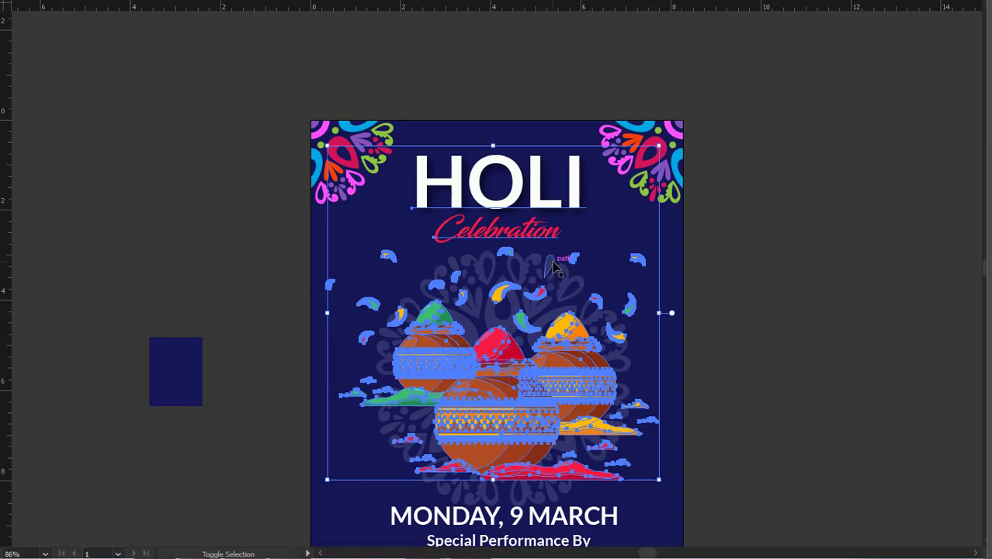
scroll(554, 266, down, 3)
shift+click(544, 413)
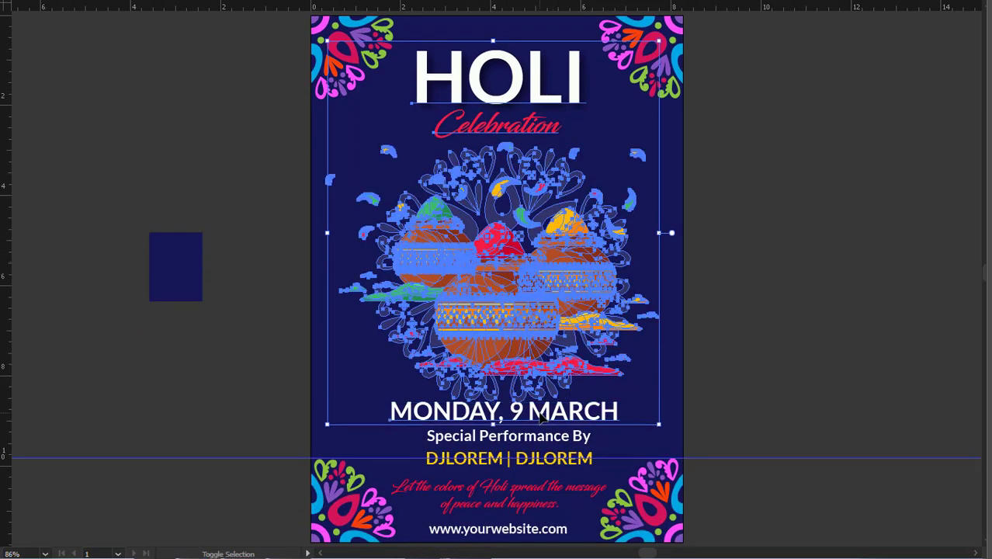
shift+click(538, 441)
shift+click(543, 460)
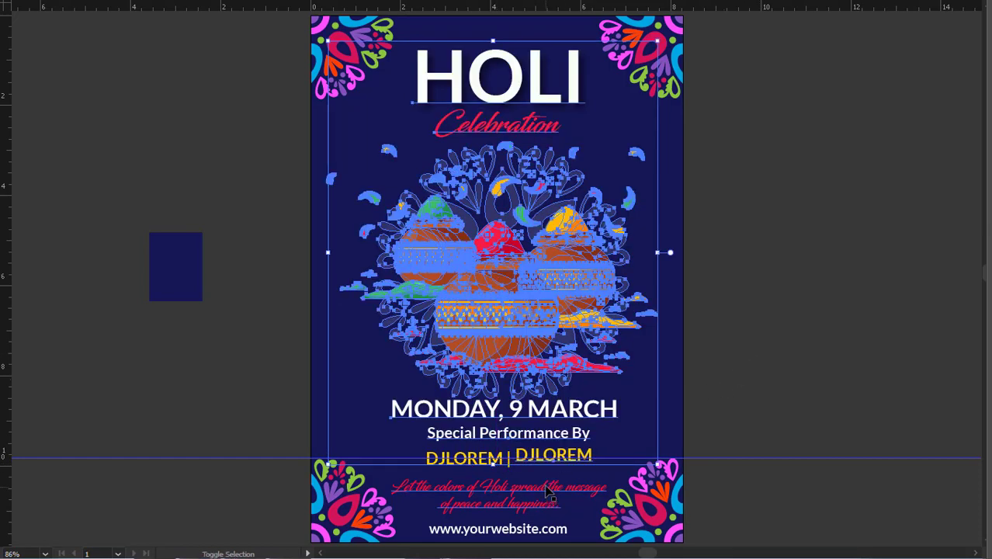
shift+click(546, 490)
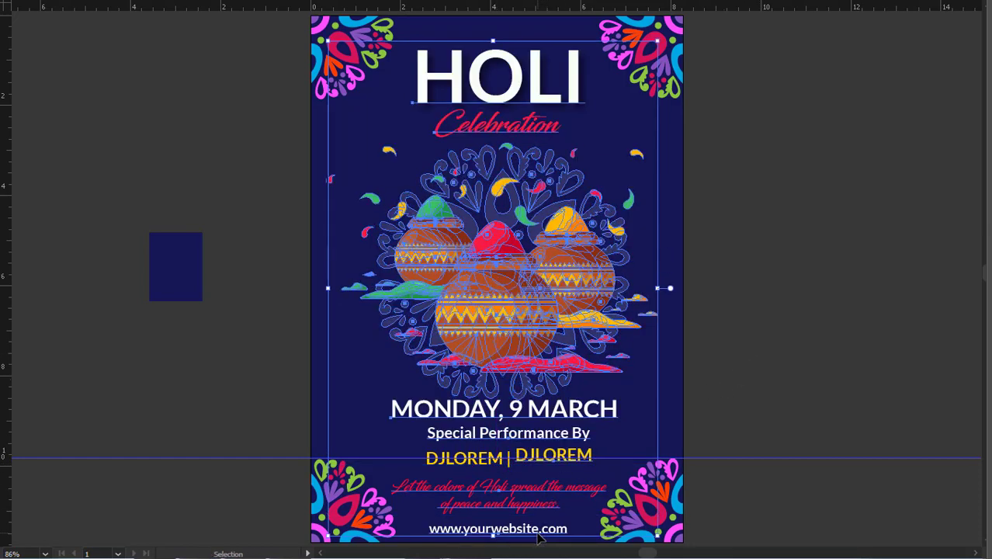
shift+click(541, 536)
click(784, 386)
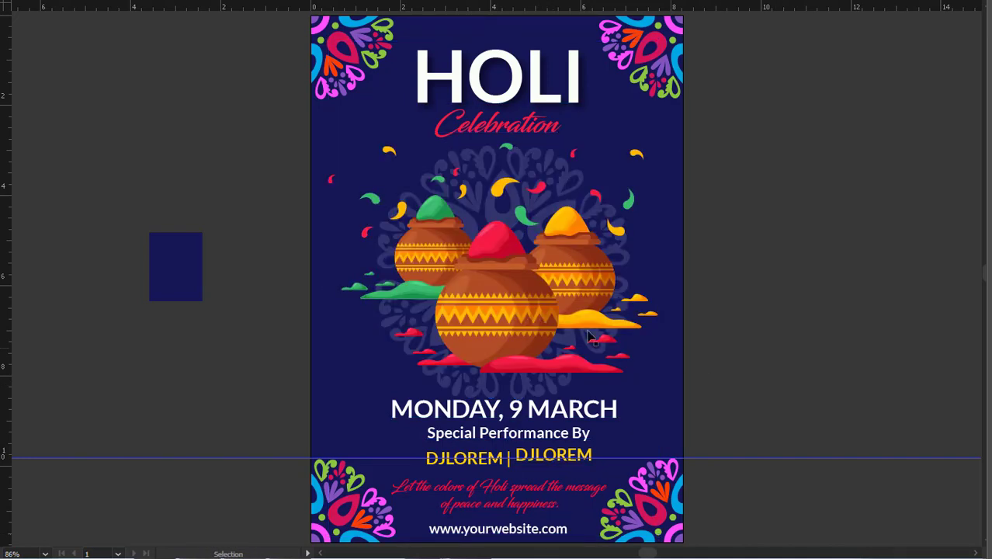
Align the grouped artwork and the navy background to their horizontal centres, and deselect them
click(535, 304)
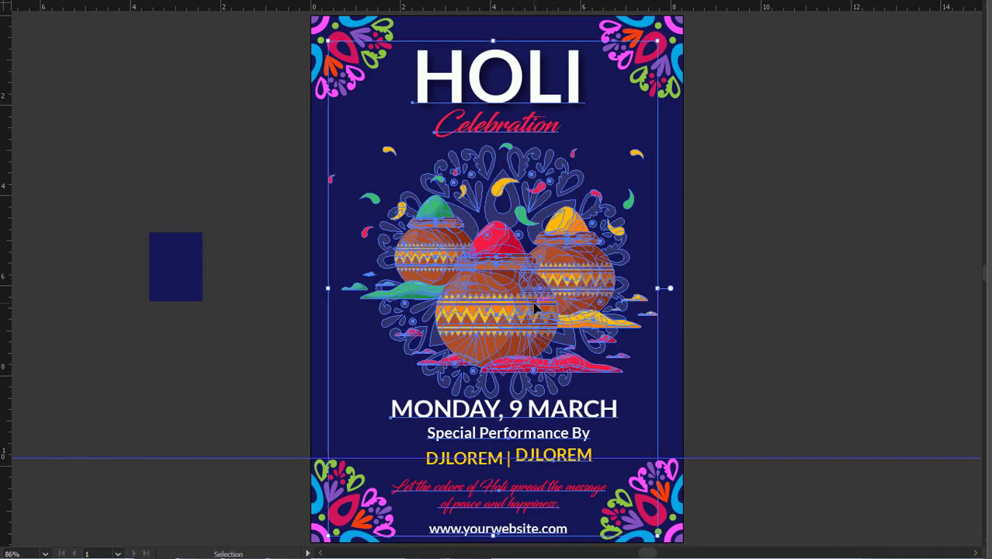
click(677, 152)
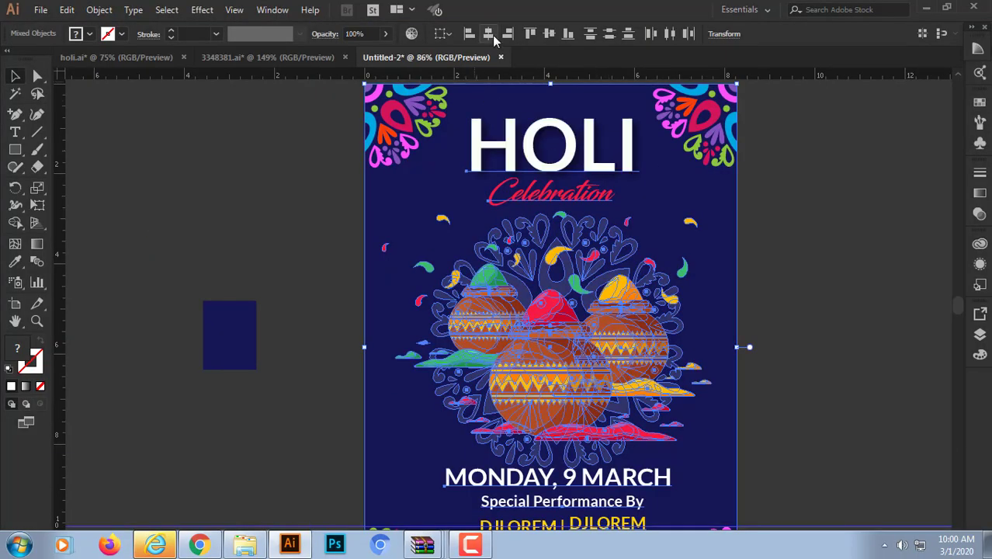
click(759, 245)
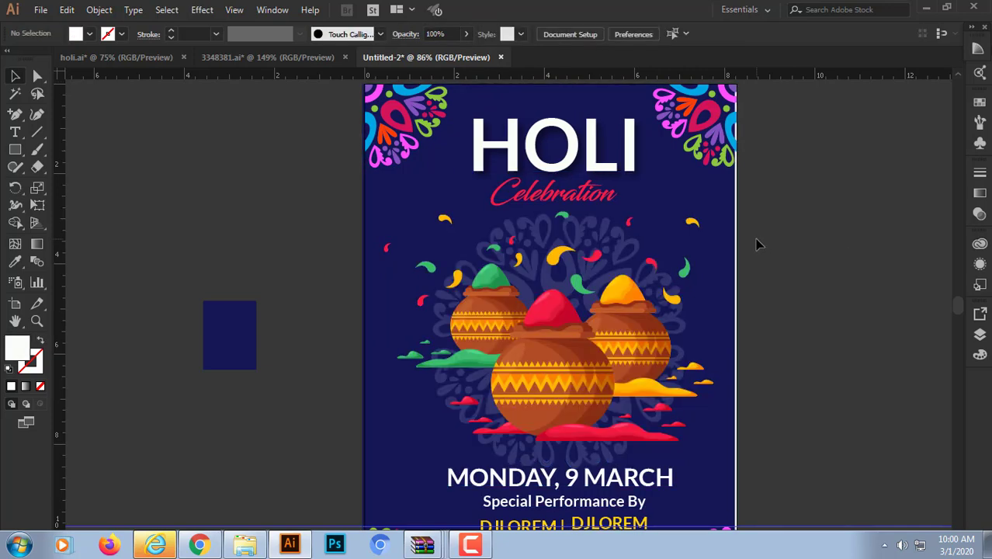
Nudge the navy background slightly right so it covers the artboard's edge again, and deselect it
click(724, 212)
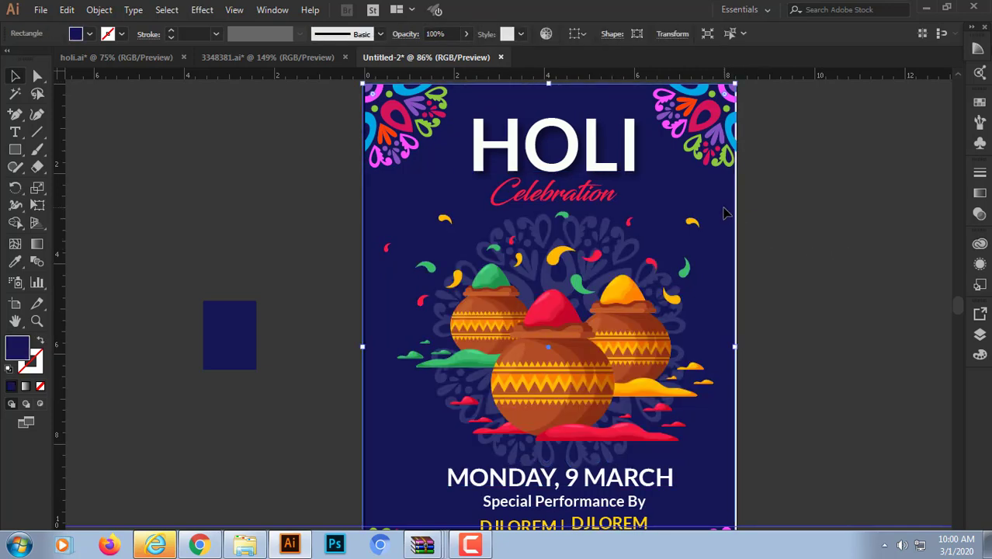
key(Right)
key(Right)
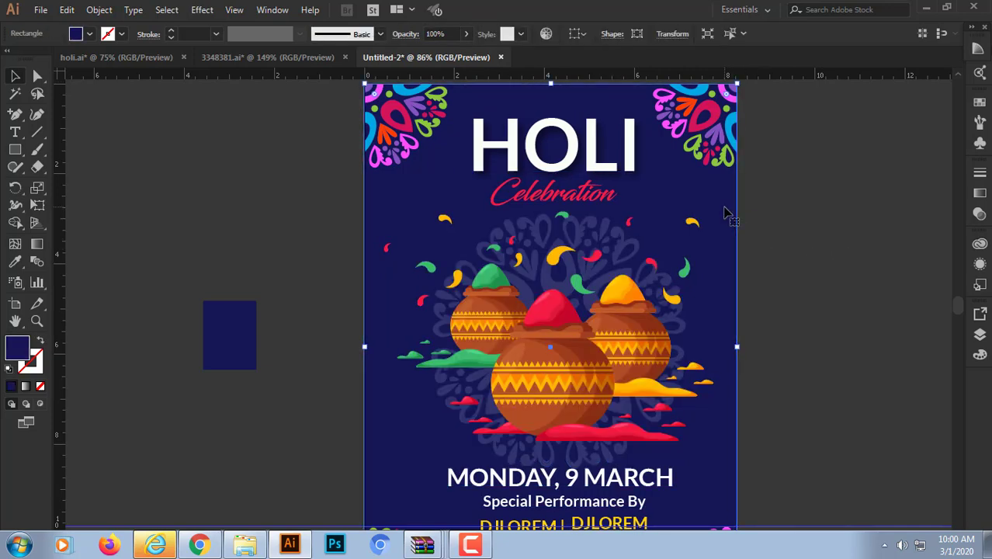
click(825, 270)
Review the whole flyer from title to website address, in both the normal and full-screen views
scroll(827, 271, down, 3)
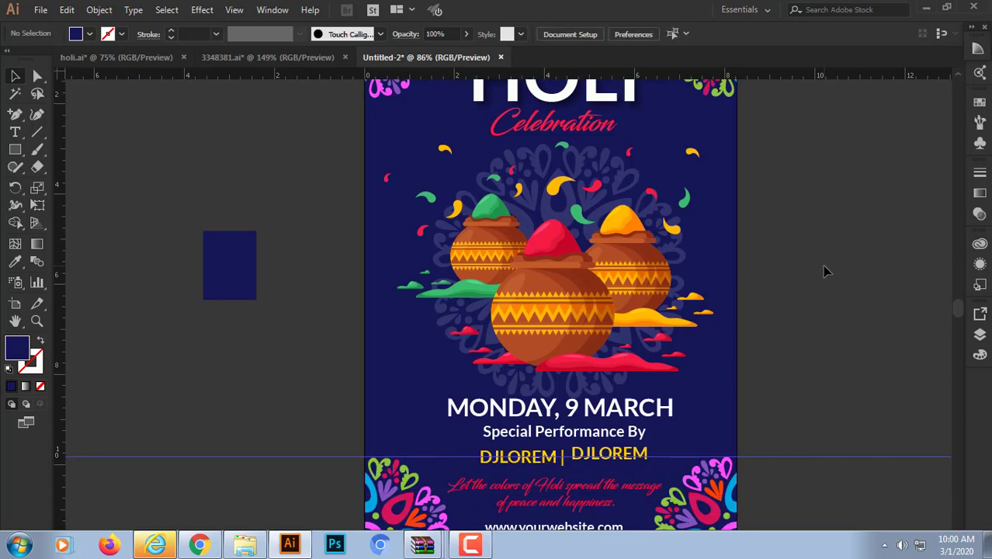
scroll(826, 270, down, 2)
scroll(825, 270, down, 1)
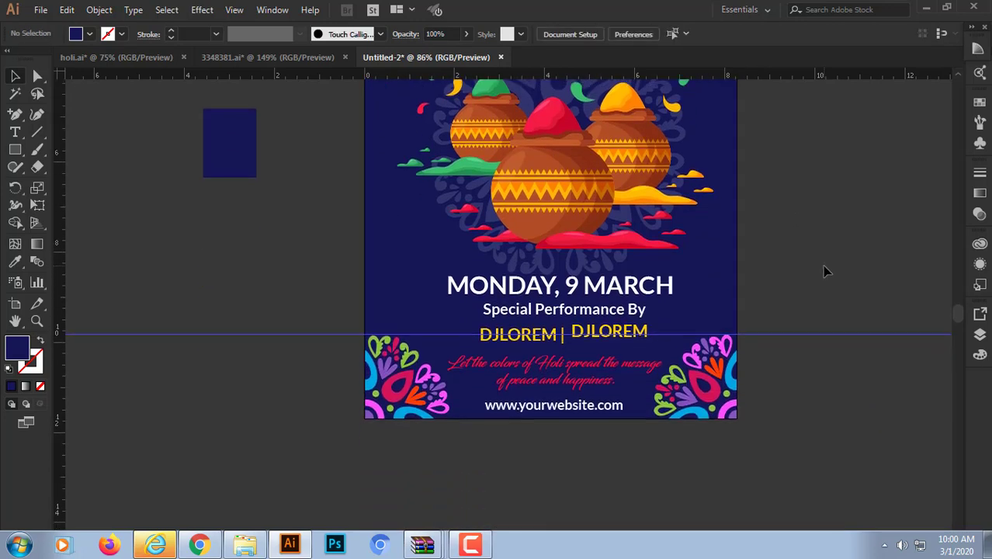
scroll(826, 270, up, 3)
key(f)
key(f)
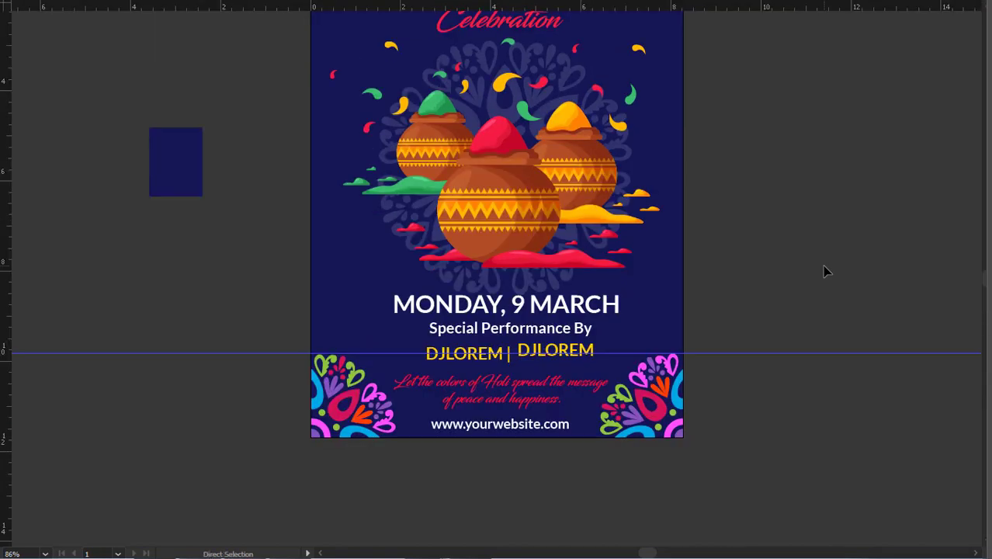
scroll(825, 270, up, 3)
scroll(825, 270, up, 1)
scroll(825, 271, up, 1)
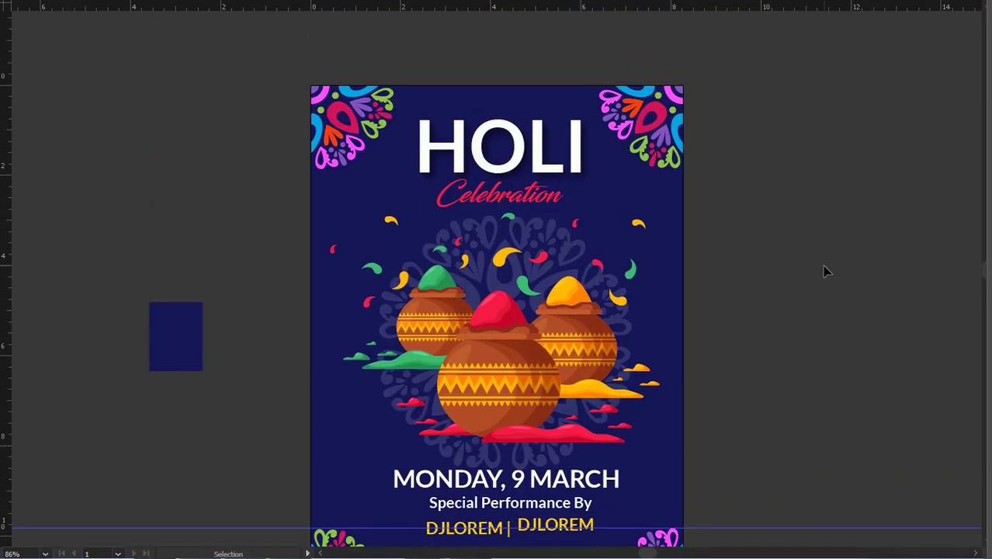
scroll(826, 271, down, 1)
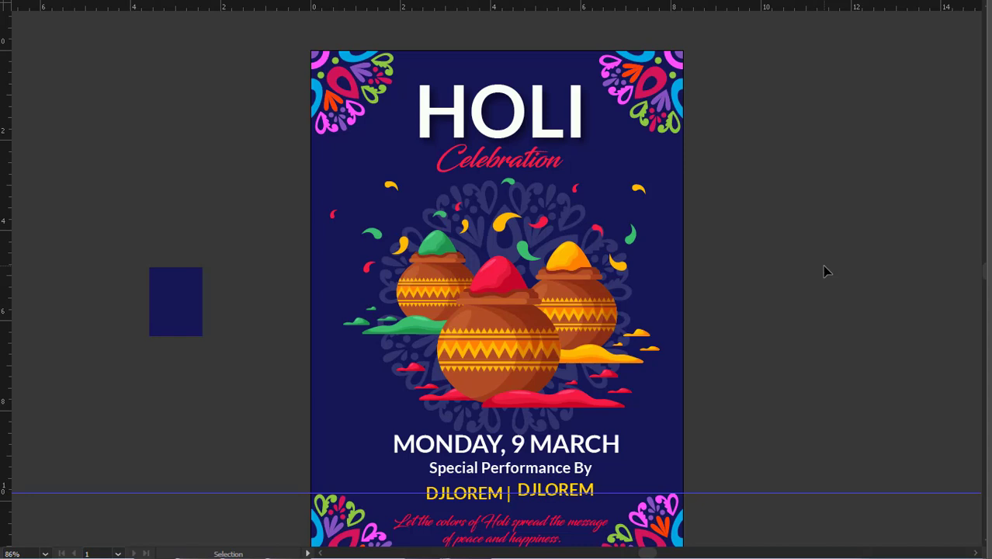
scroll(825, 270, down, 2)
scroll(826, 270, up, 1)
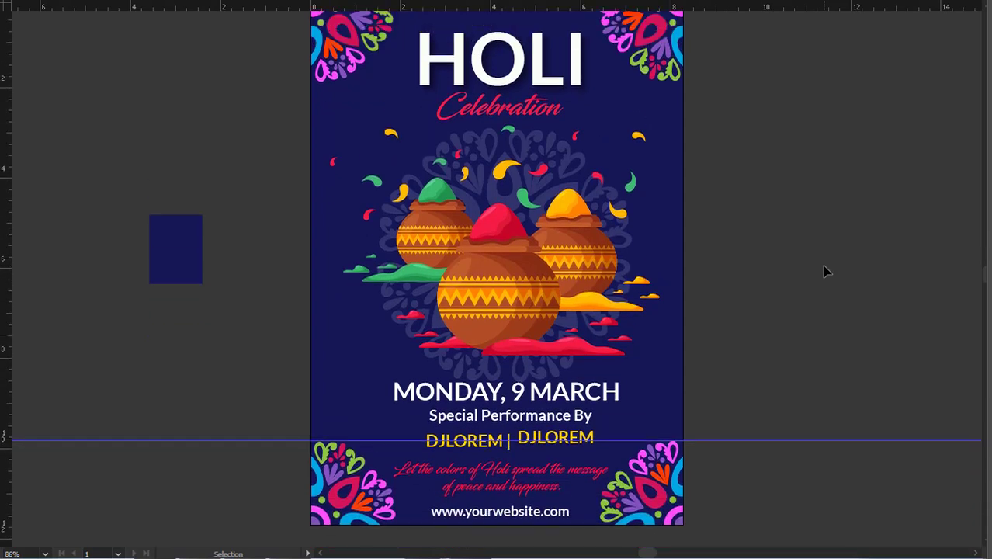
scroll(825, 270, up, 1)
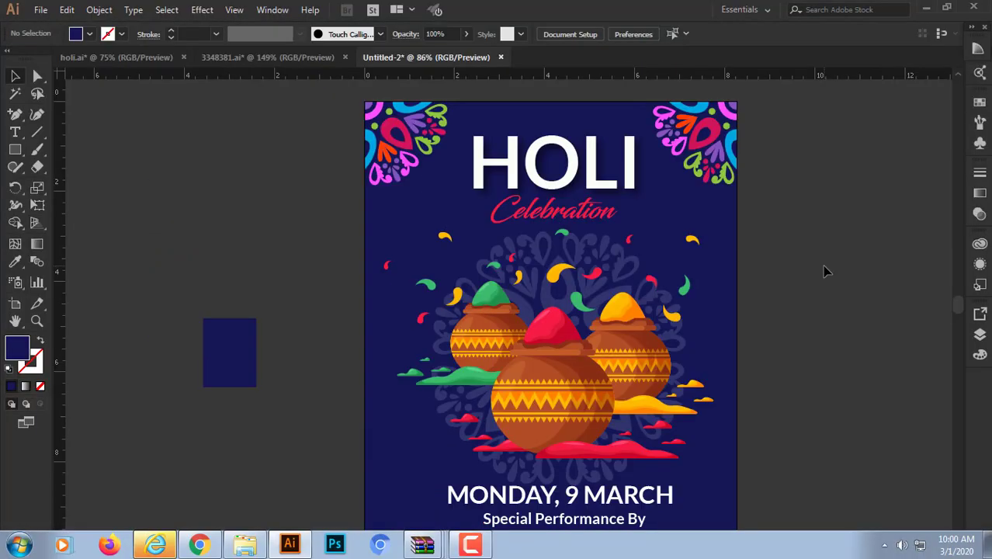
scroll(826, 270, down, 2)
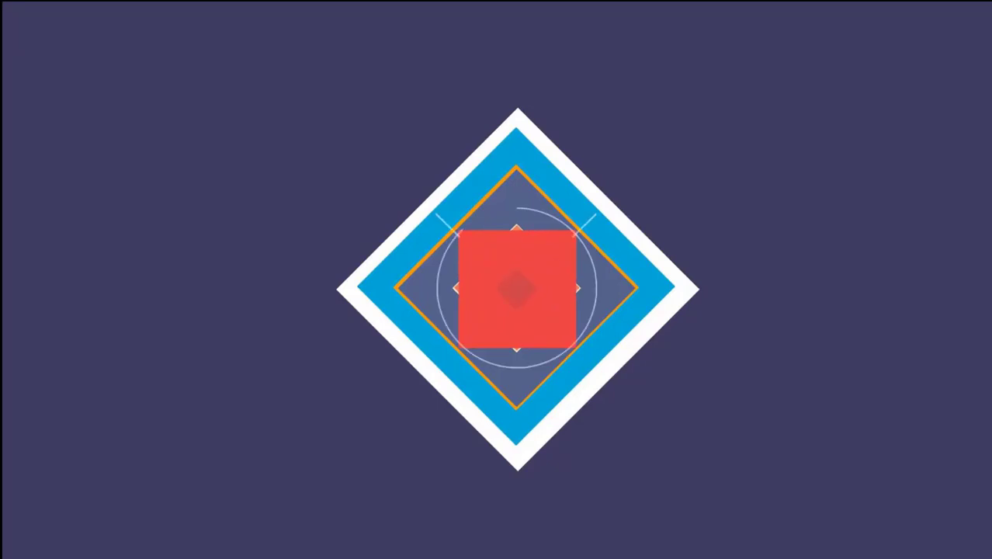